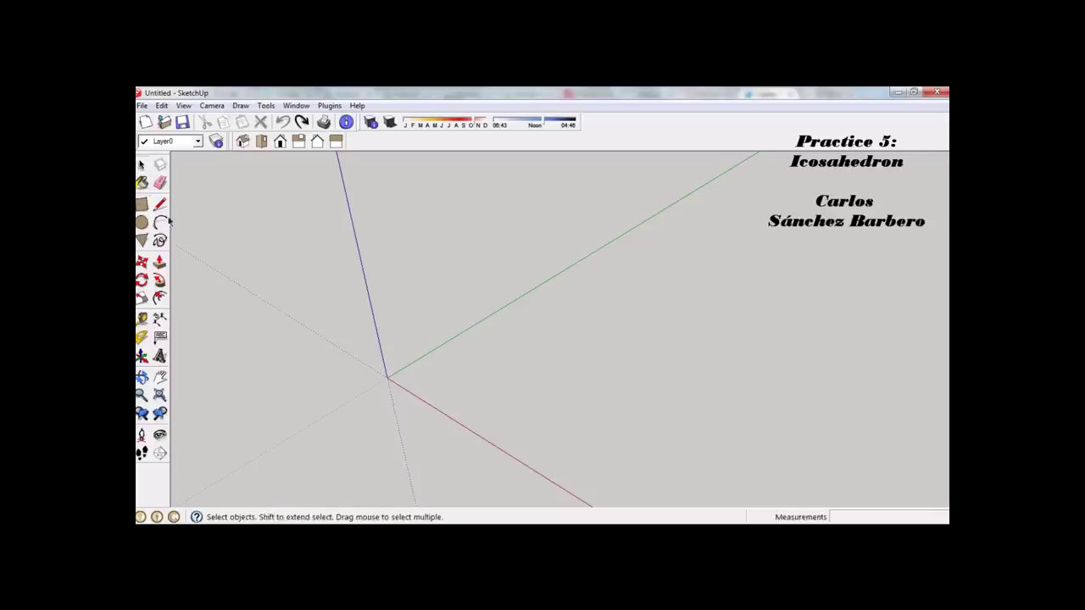
Step: Draw a golden-section rectangle about 441 by 714 mm on the ground, starting at the origin
left_click(141, 204)
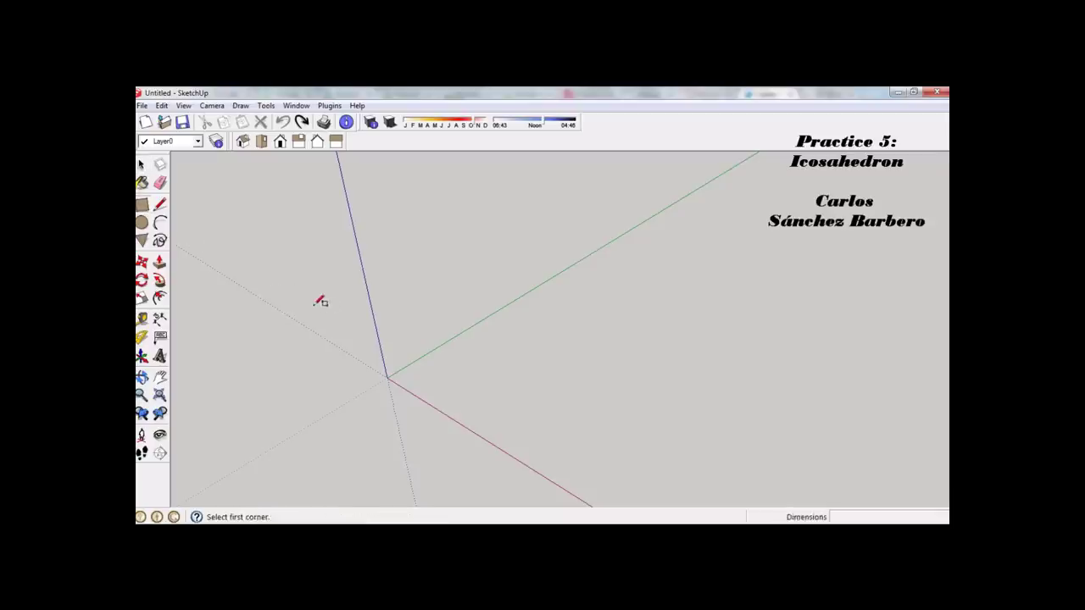
left_click(388, 375)
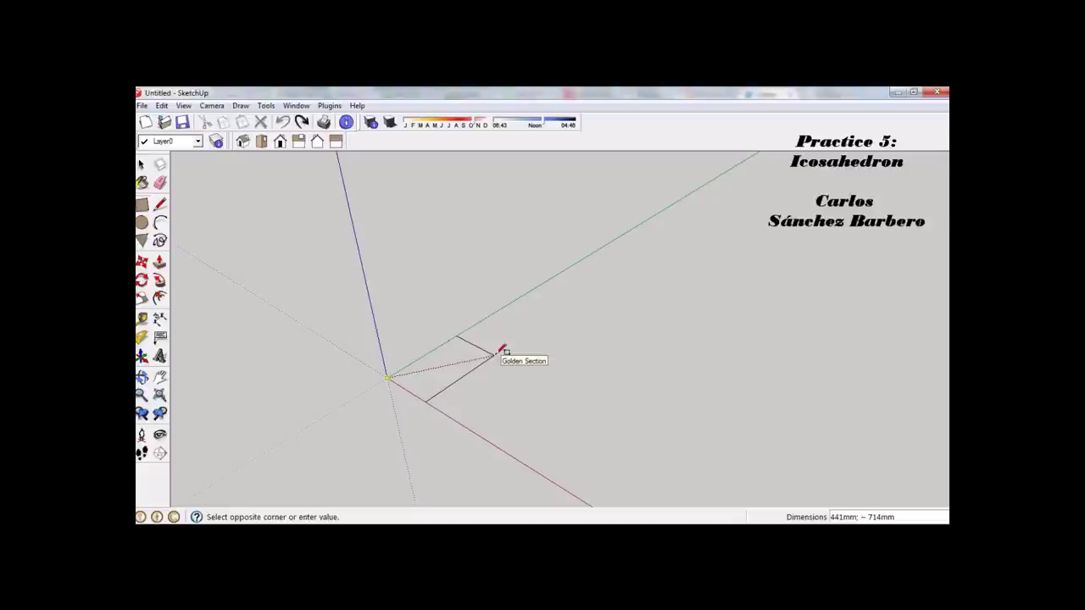
left_click(495, 355)
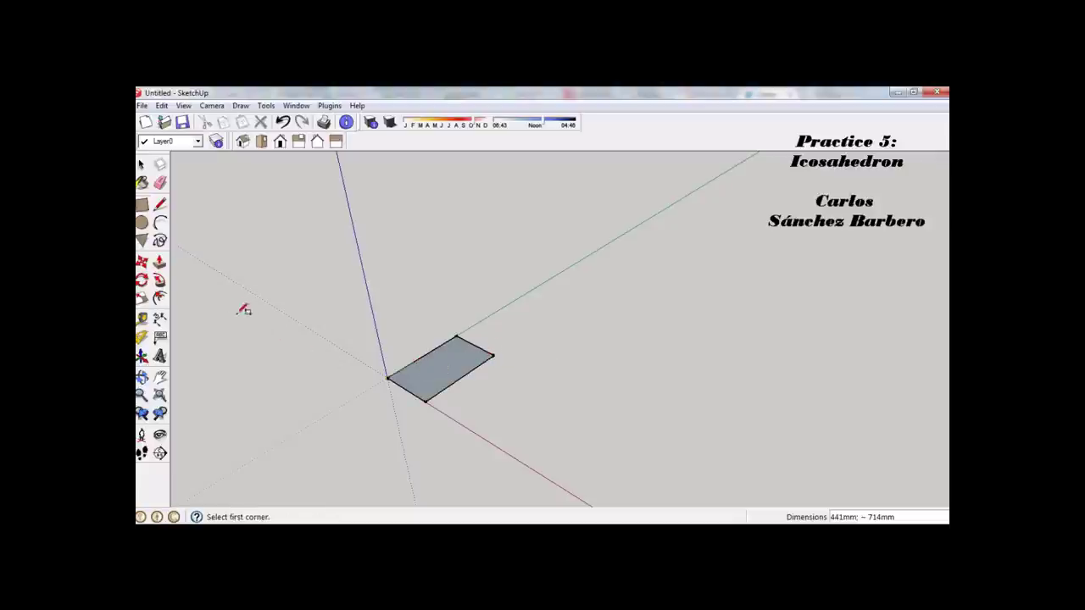
left_click(142, 164)
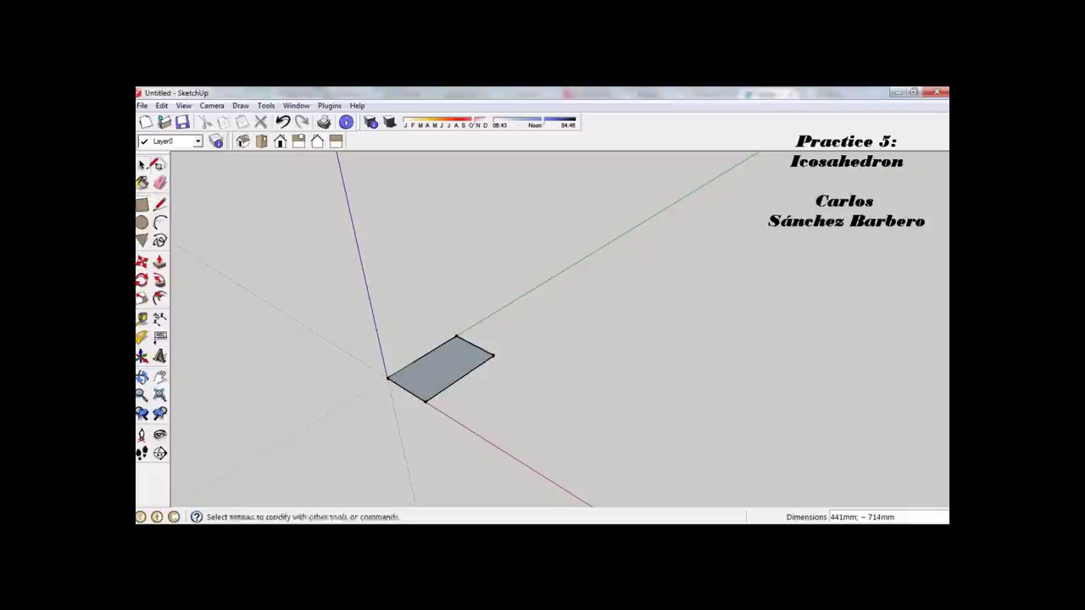
Step: Select the rectangle and lay a Tape Measure guide from the origin to find its centre
double_click(451, 365)
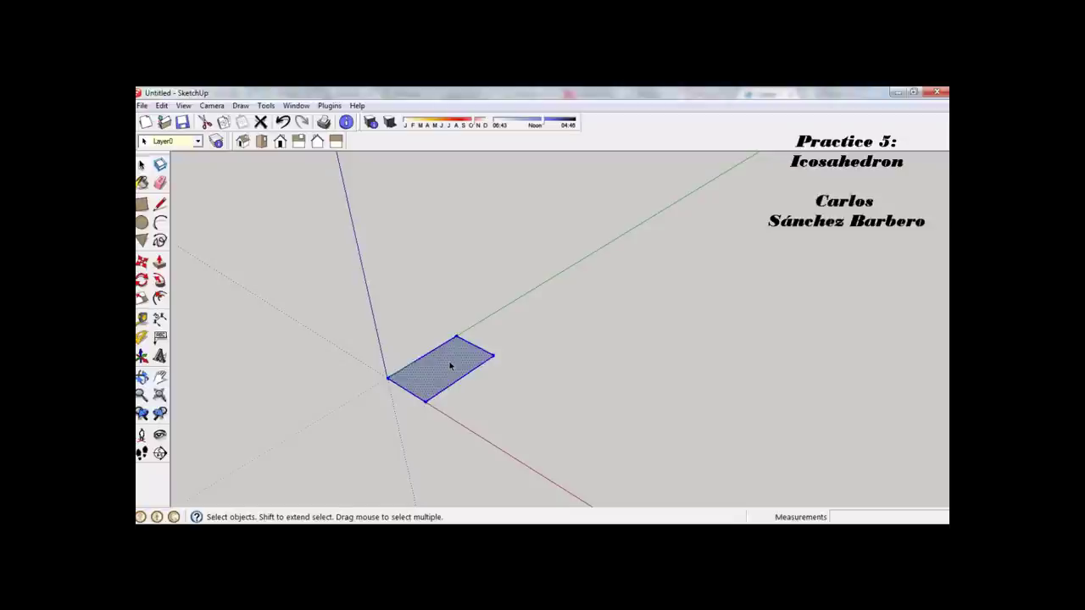
key("m")
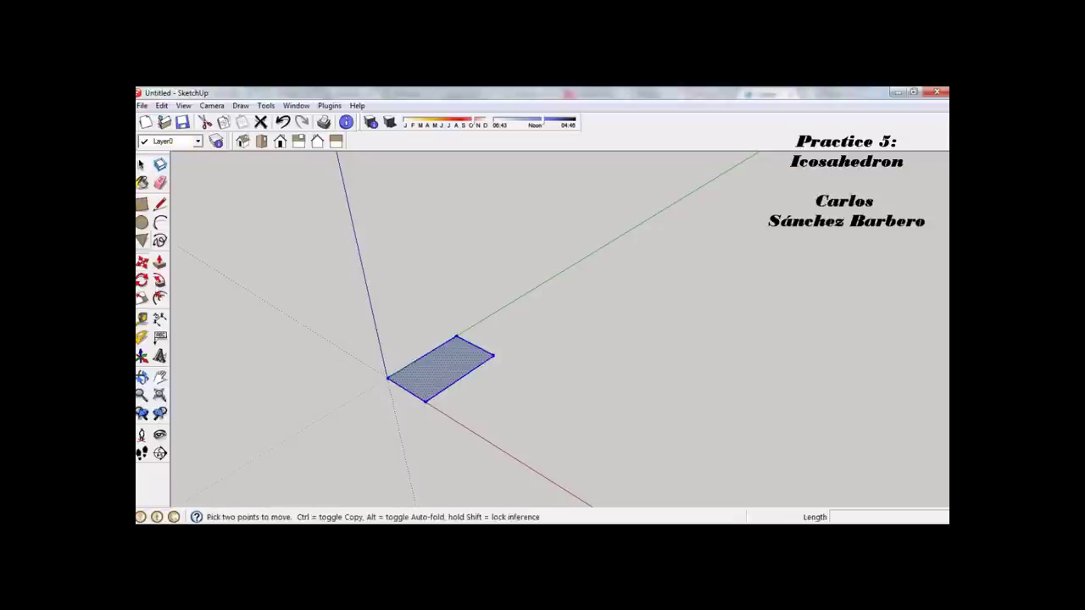
left_click(141, 319)
left_click(390, 367)
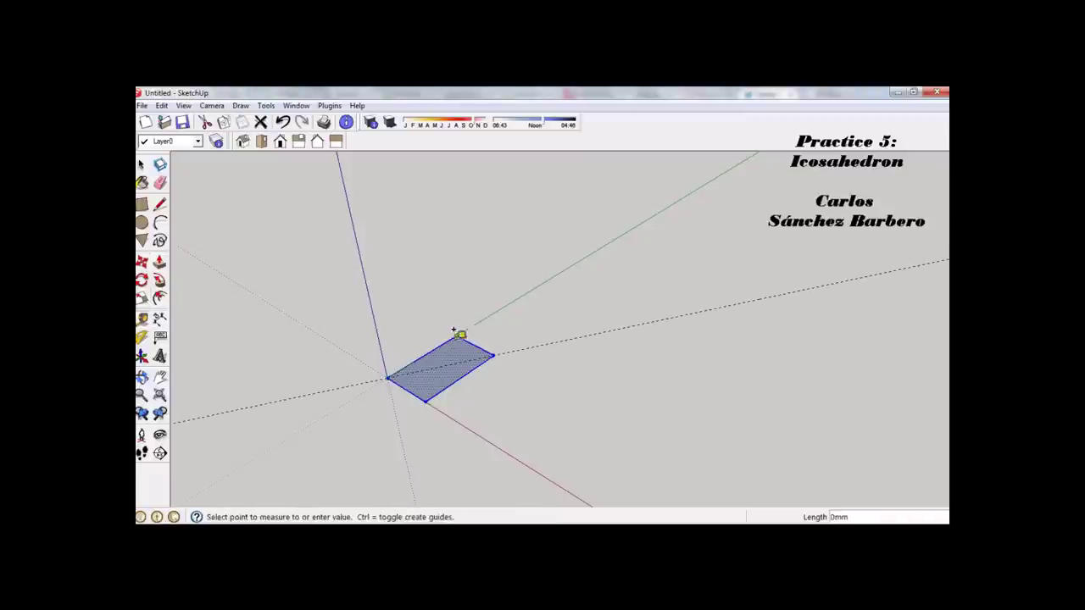
left_click(425, 400)
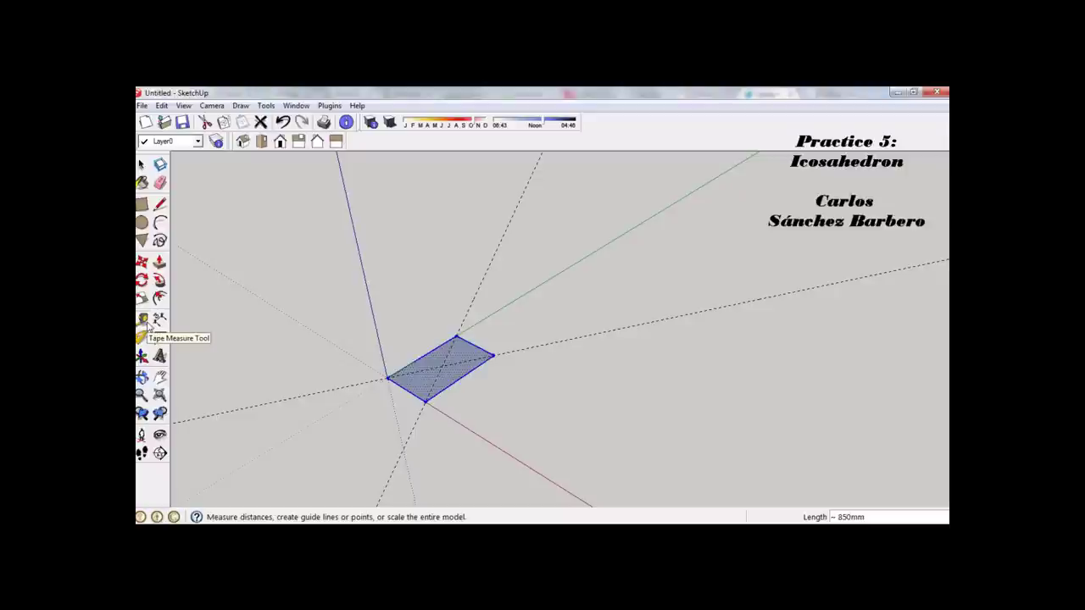
Step: Move the rectangle about 425 mm so its centre lands on the origin
left_click(141, 262)
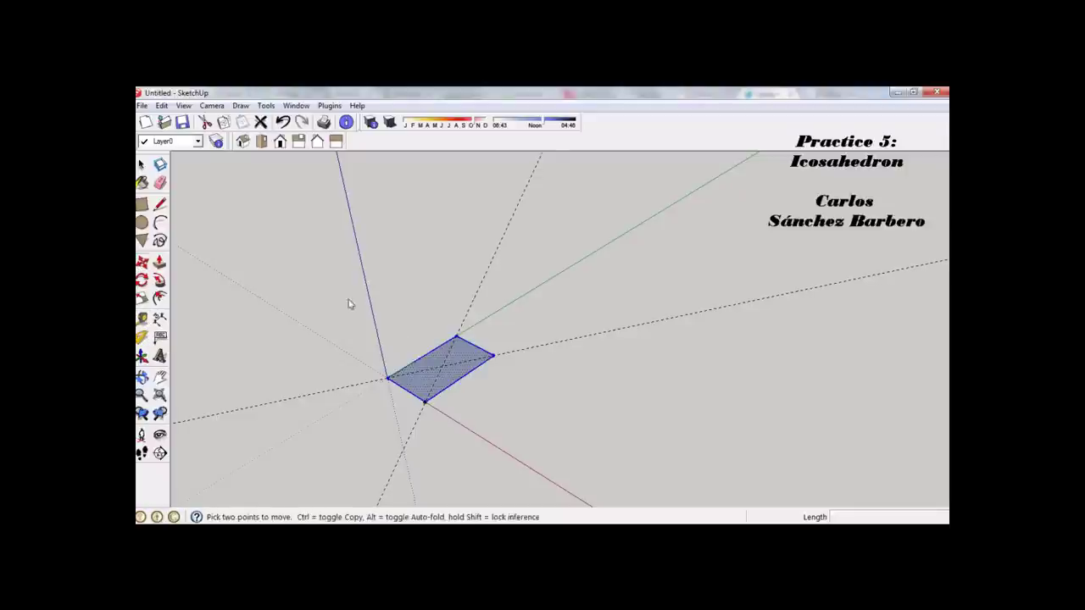
left_click(443, 364)
left_click(388, 378)
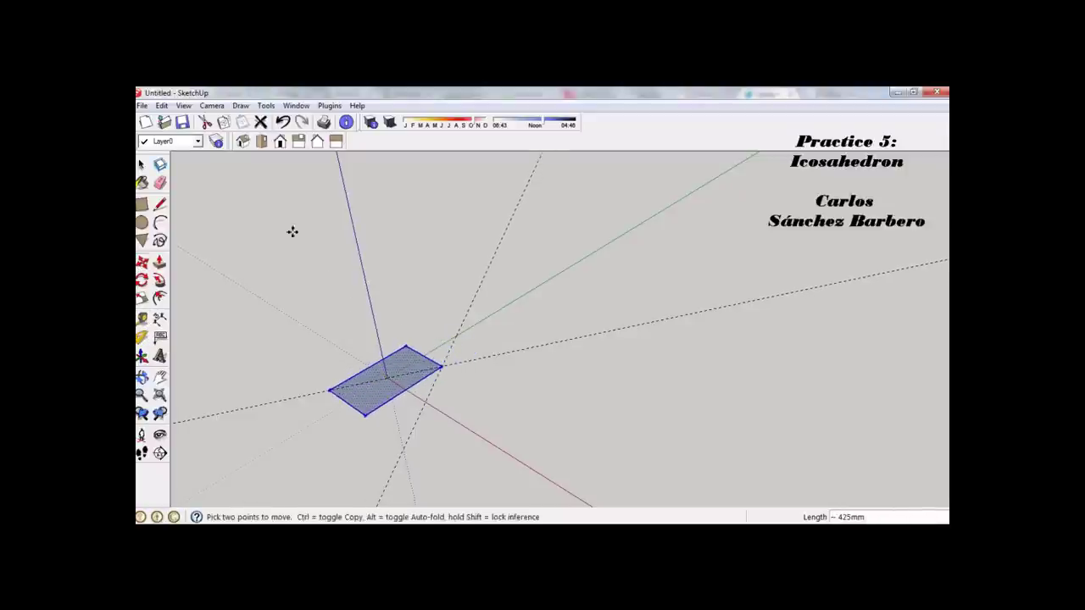
Step: Delete all guides and deselect the rectangle
left_click(161, 105)
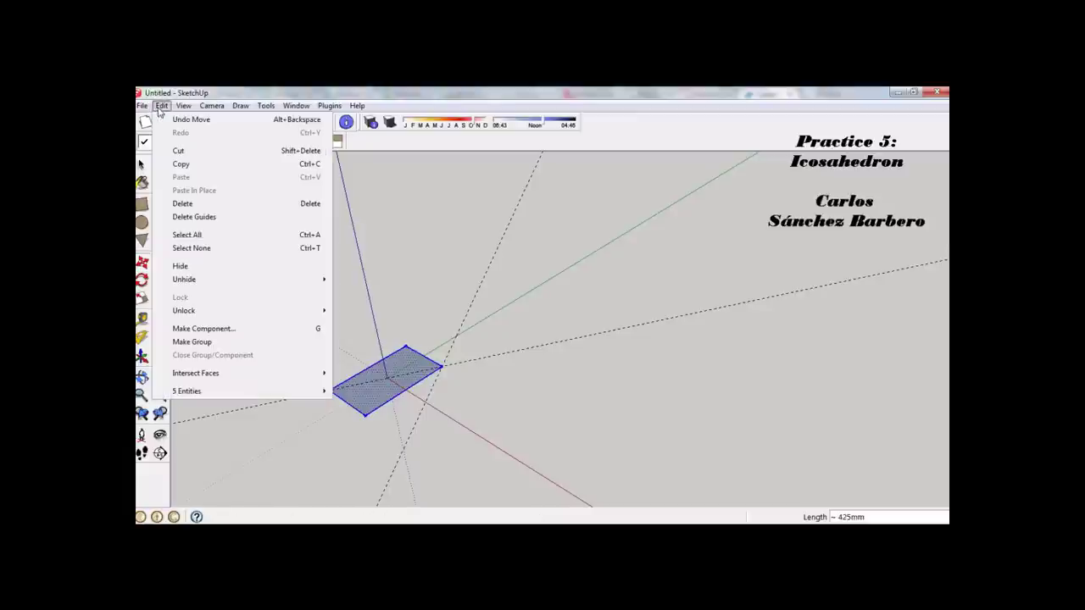
left_click(219, 218)
left_click(141, 165)
left_click(369, 318)
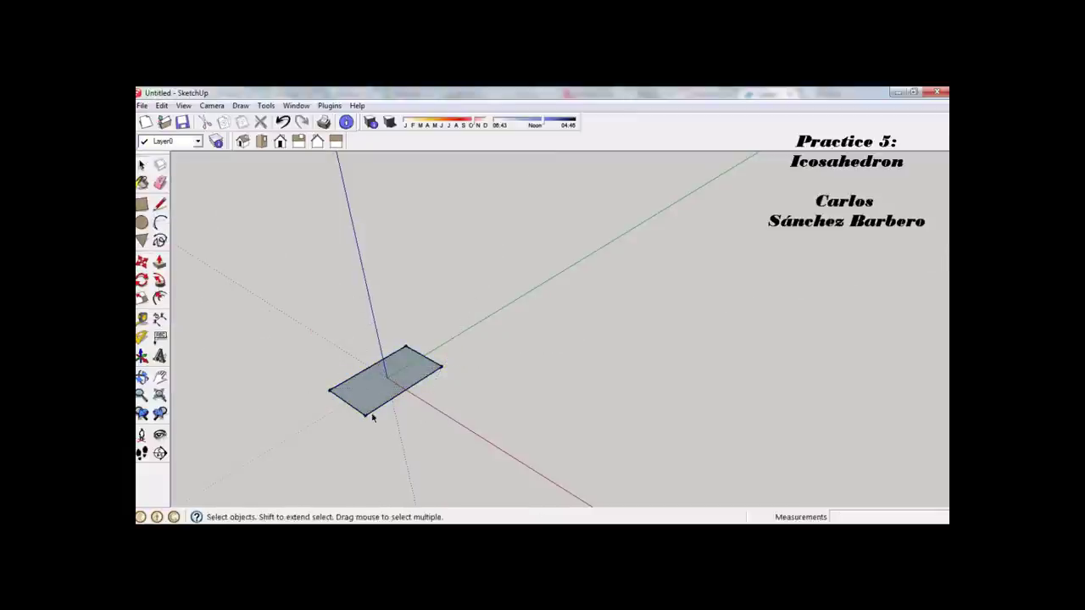
scroll(378, 407, "up", 2)
Step: Make the centred rectangle a group, then reselect the group
double_click(380, 377)
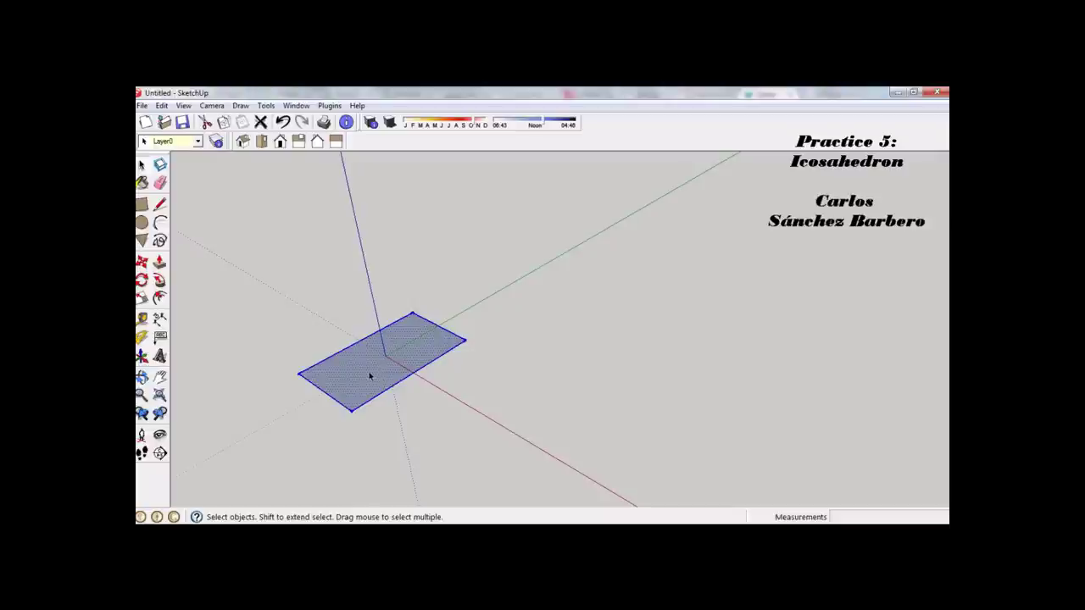
right_click(369, 375)
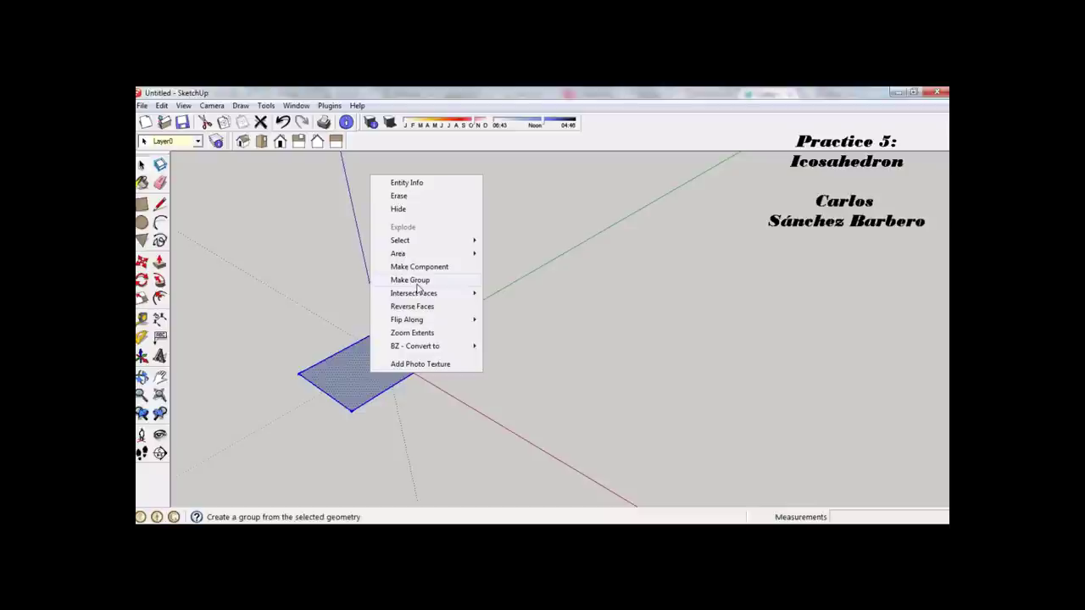
left_click(418, 281)
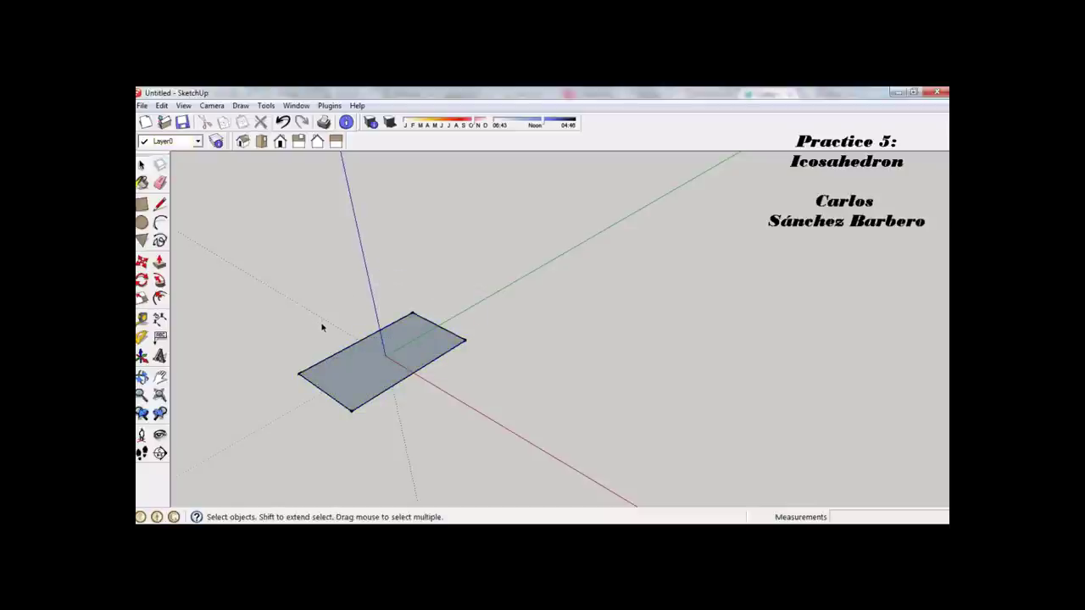
left_click(268, 342)
left_click(366, 374)
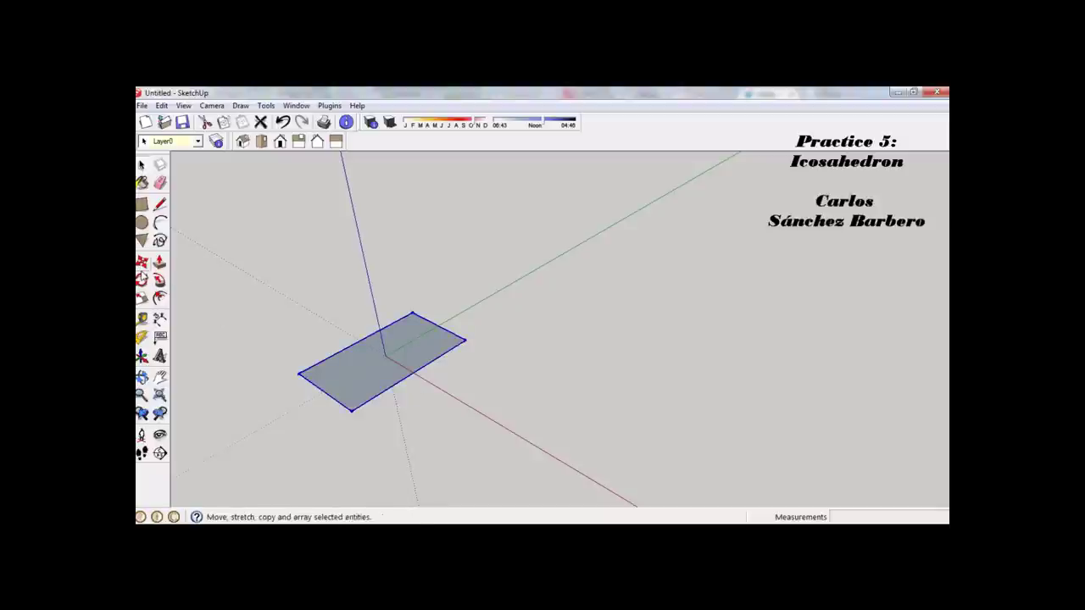
Step: Rotate a copy of the rectangle group 90° about the origin so it stands upright
left_click(143, 283)
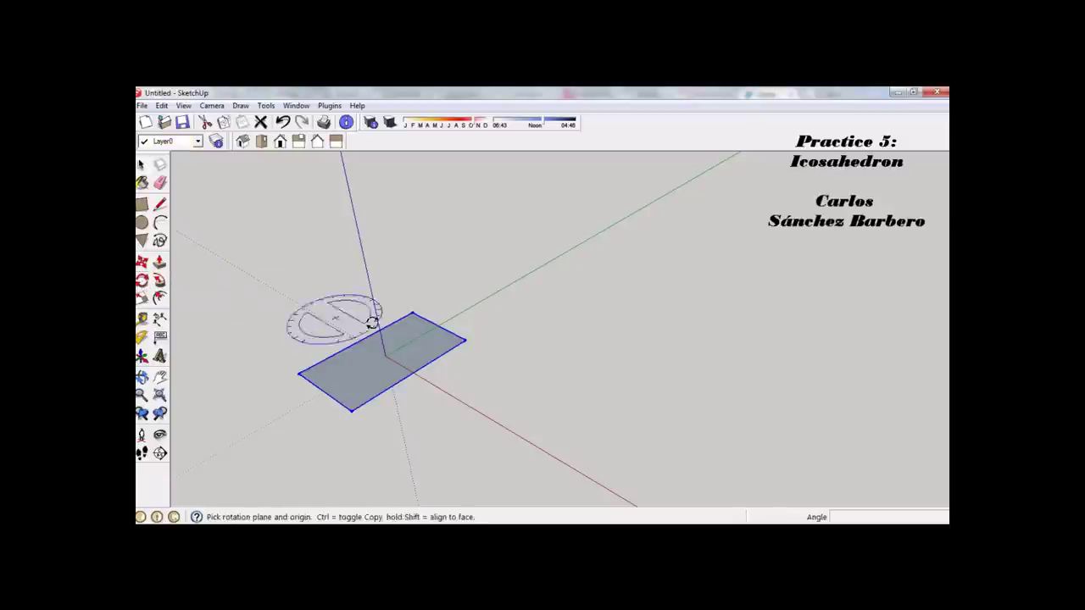
middle_click_drag(412, 382, 340, 330)
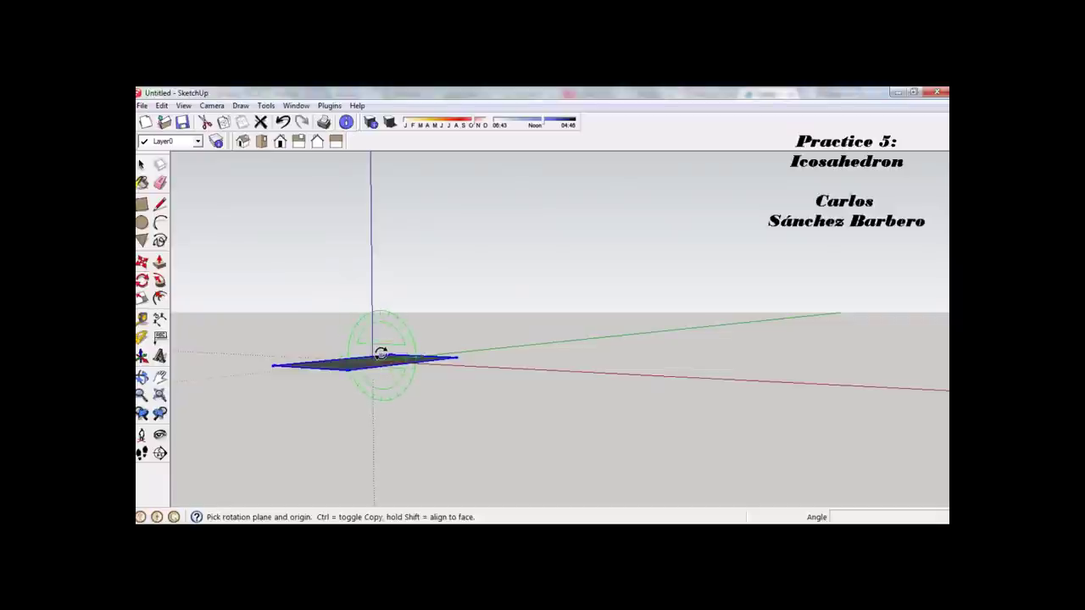
middle_click_drag(378, 354, 351, 397)
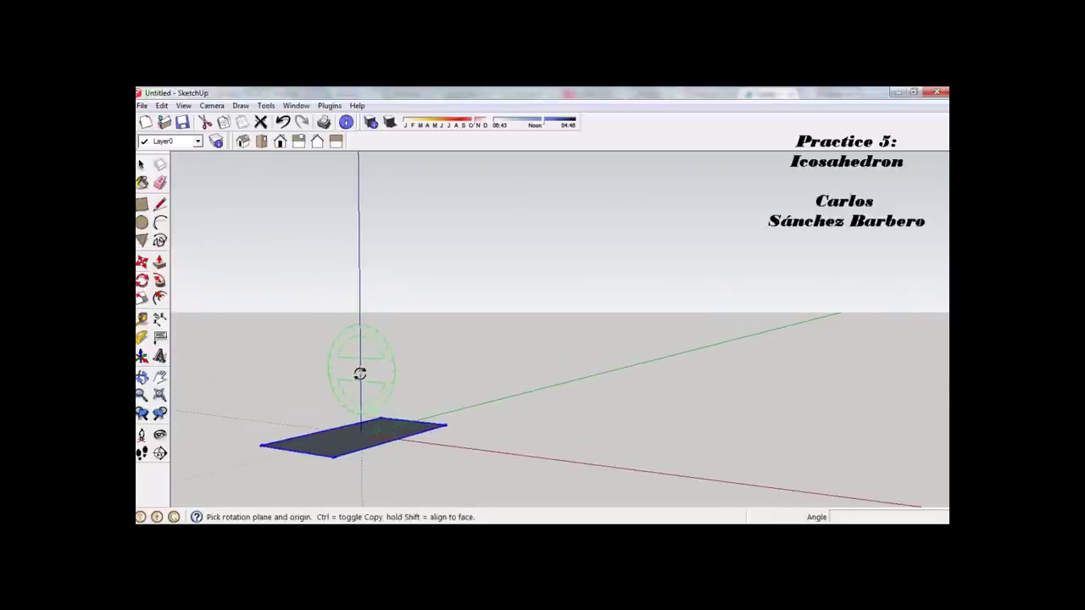
left_click(360, 435)
middle_click_drag(361, 436, 390, 456)
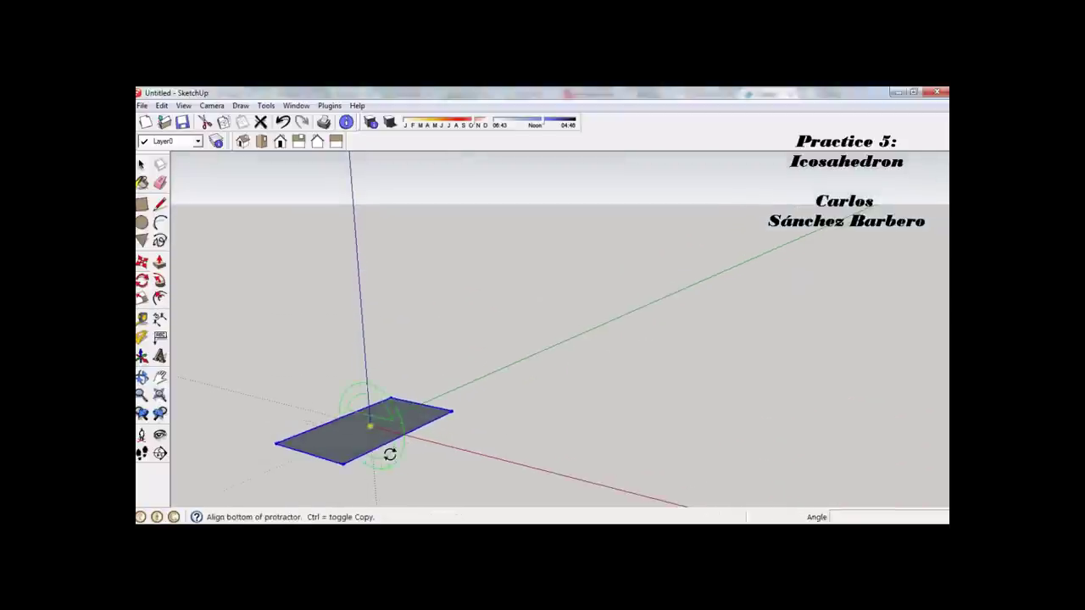
left_click(398, 435)
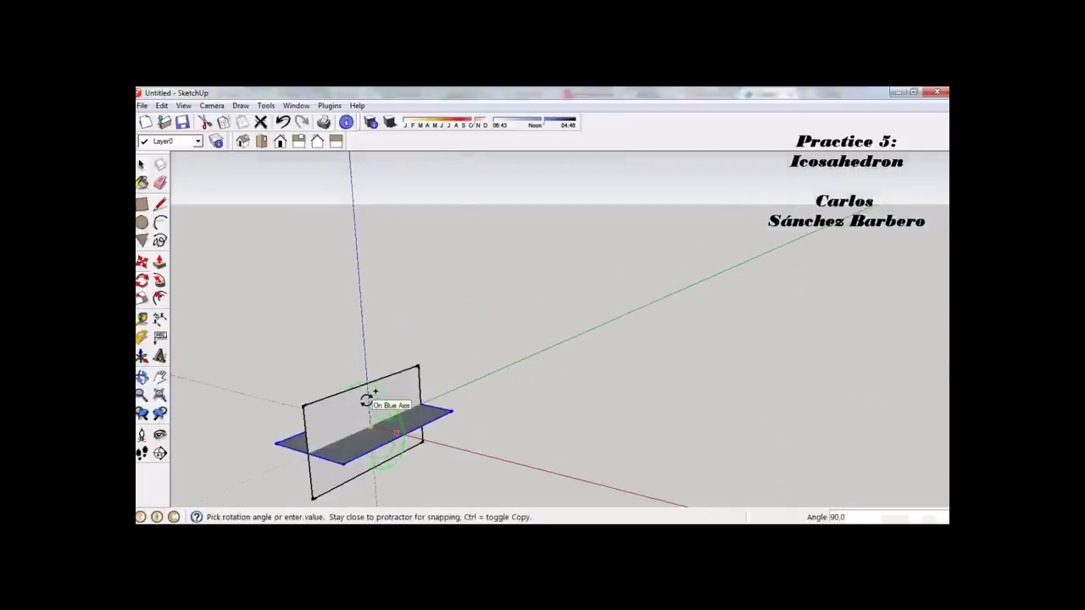
left_click(367, 399)
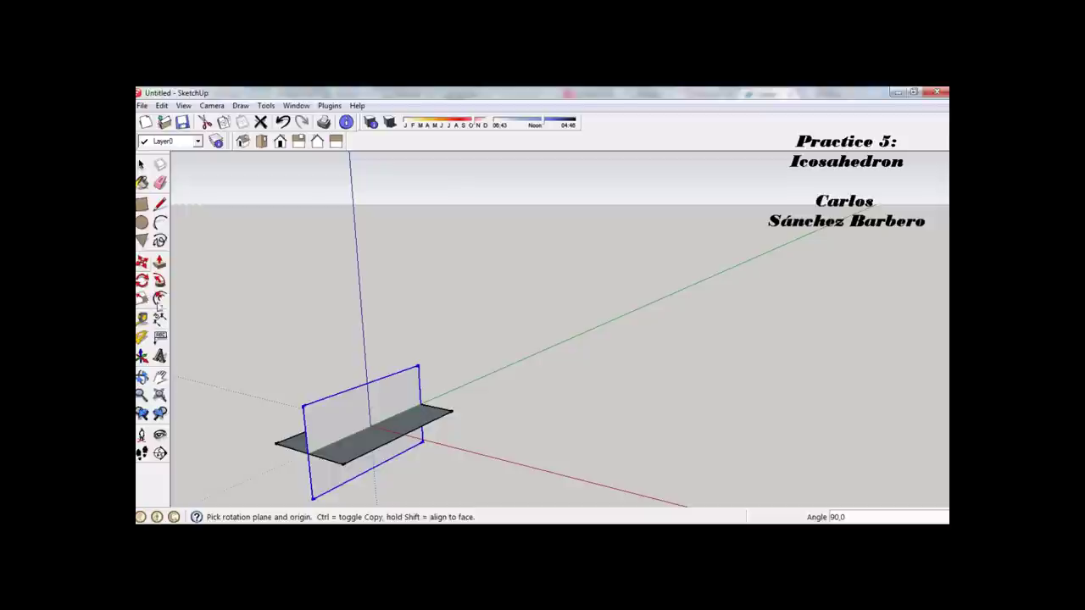
left_click(359, 430)
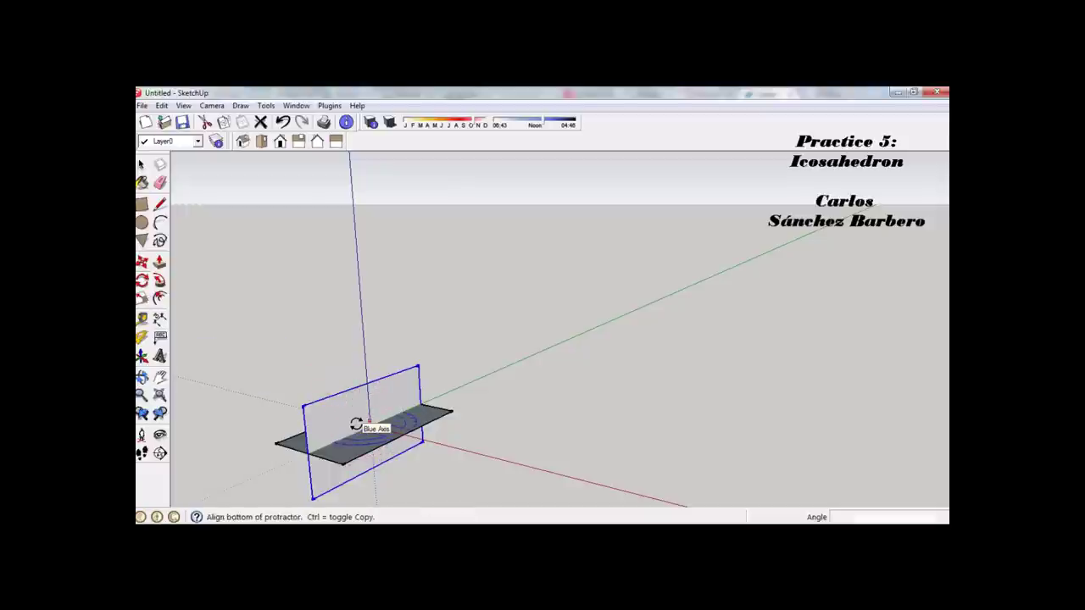
Step: Rotate the upright rectangle 90° within its own plane
key("Escape")
left_click(368, 424)
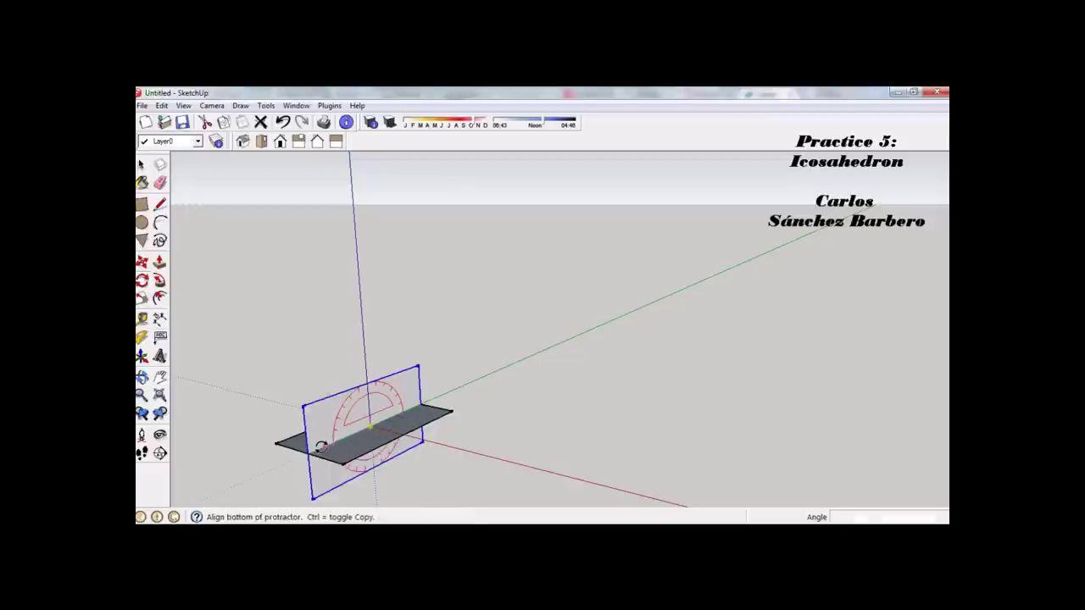
left_click(319, 449)
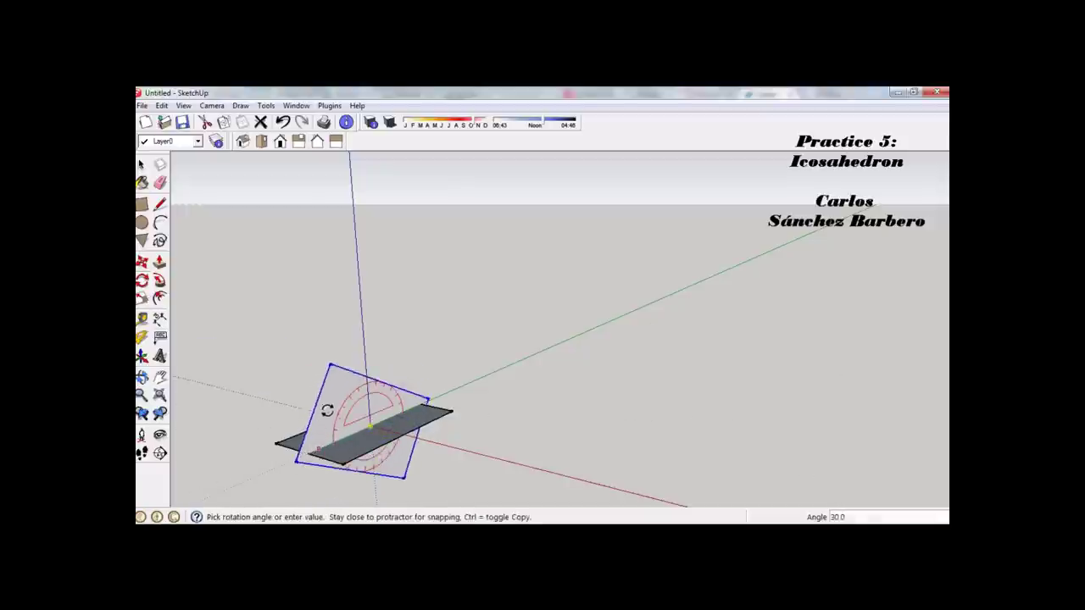
left_click(363, 380)
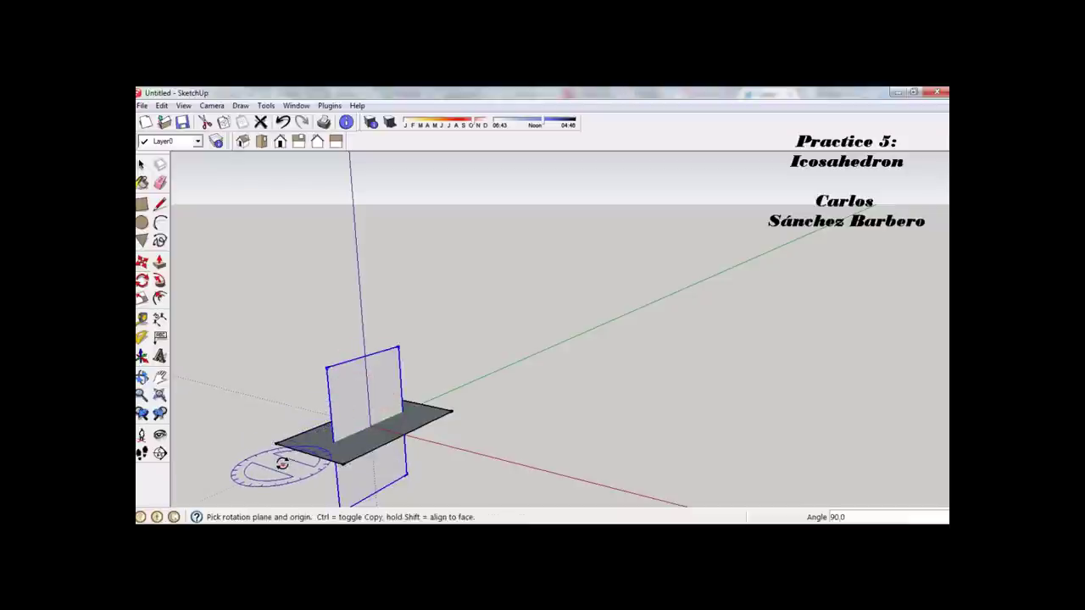
middle_click_drag(283, 467, 331, 423)
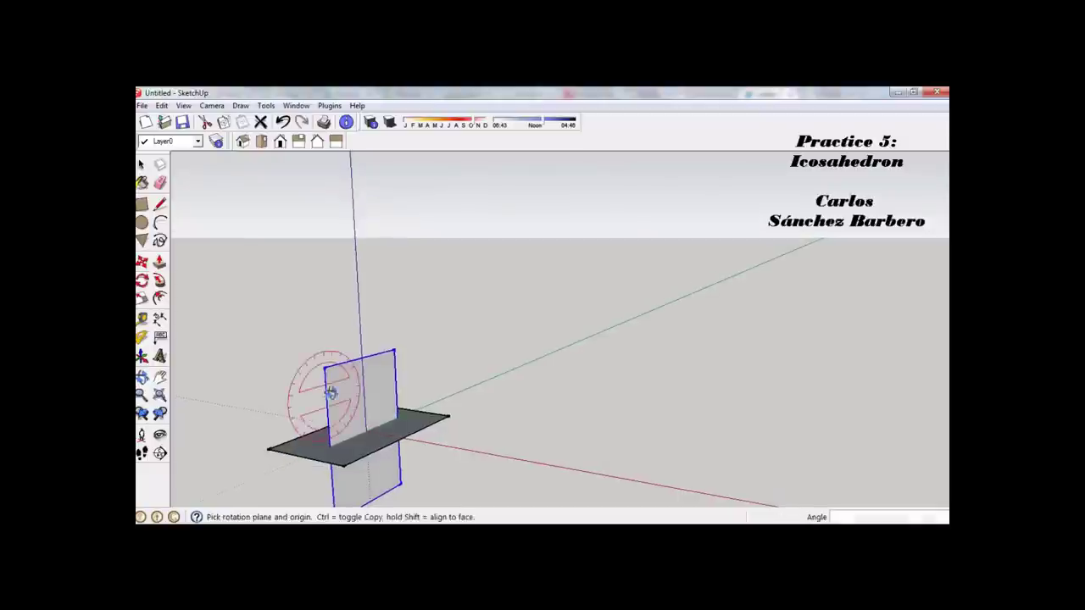
middle_click_drag(360, 431, 443, 460)
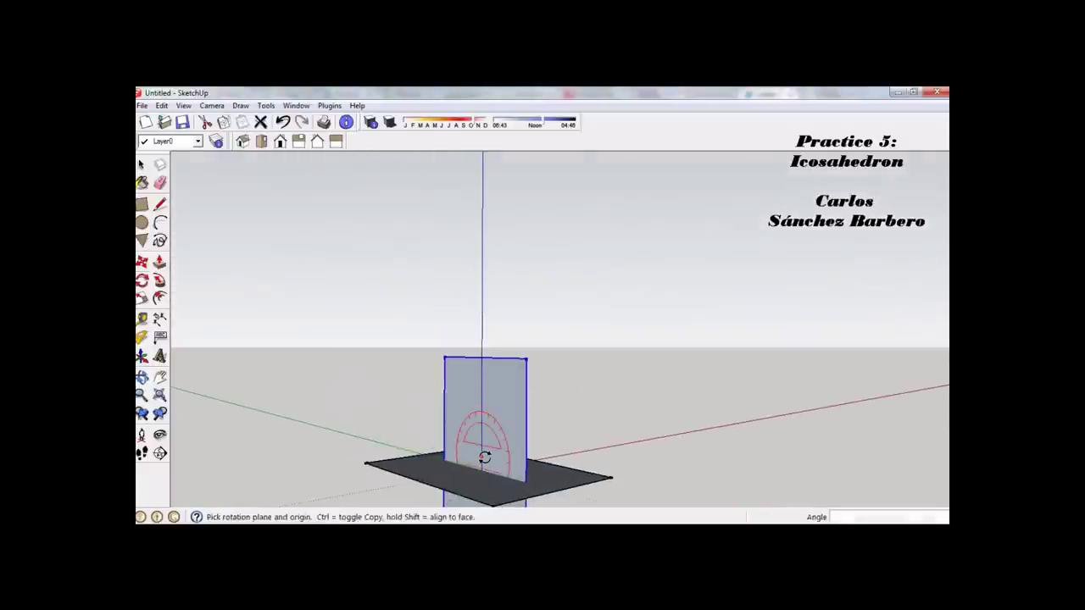
Step: Apply another 90° rotation to the upright plane around a centre near the origin
left_click(480, 468)
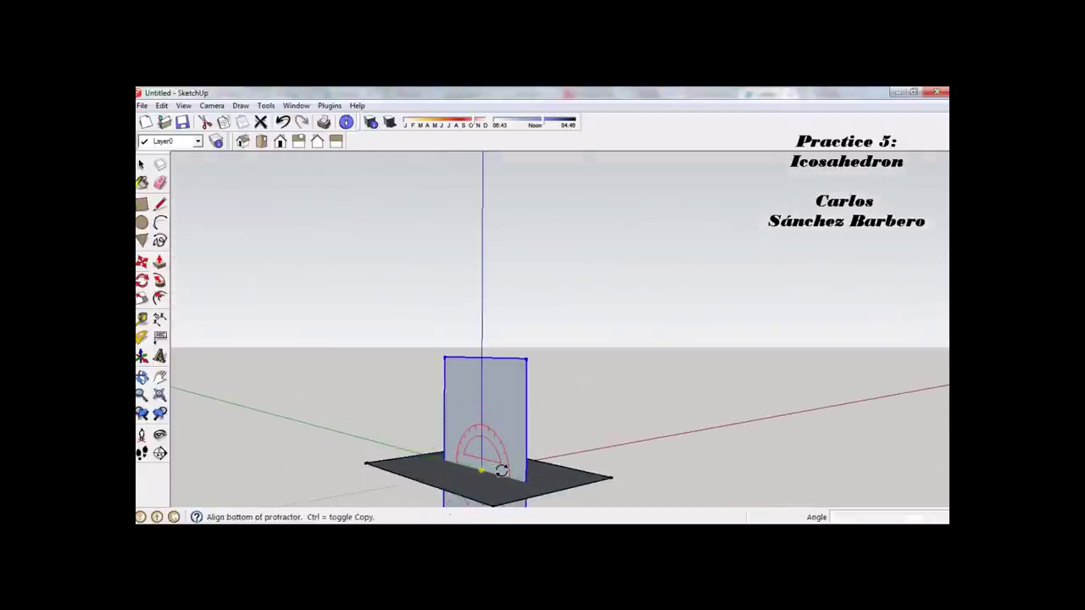
left_click(518, 477)
left_click(479, 438)
middle_click_drag(605, 444, 461, 448)
middle_click_drag(495, 388, 416, 390)
Step: Turn the third plane 90° about the vertical axis so all three rectangles are mutually perpendicular
left_click(345, 394)
left_click(311, 433)
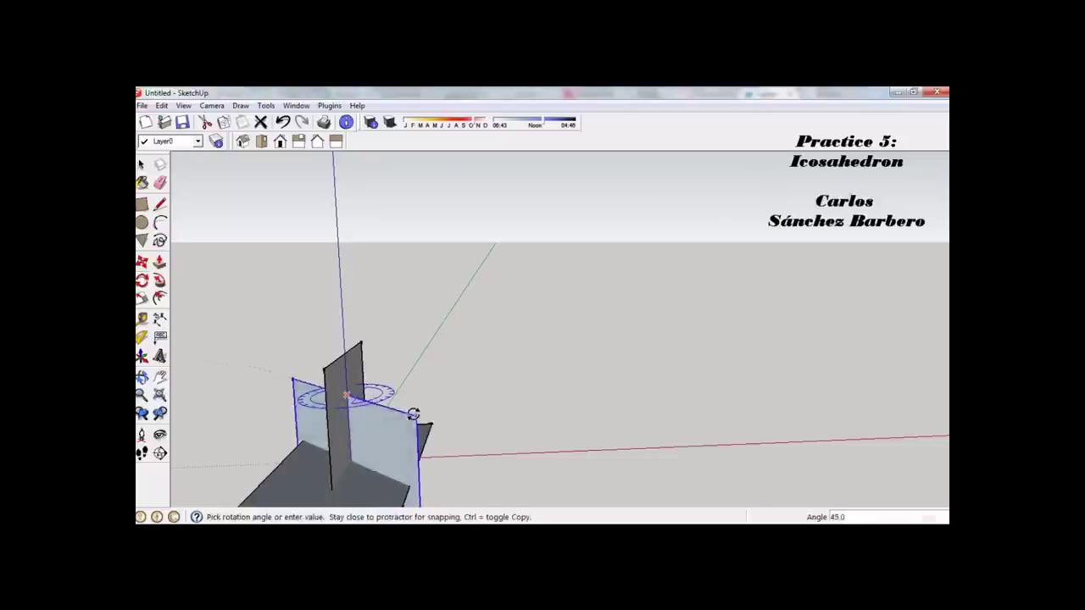
left_click(419, 395)
left_click(142, 167)
scroll(536, 456, "down", 2)
middle_click_drag(536, 456, 462, 449)
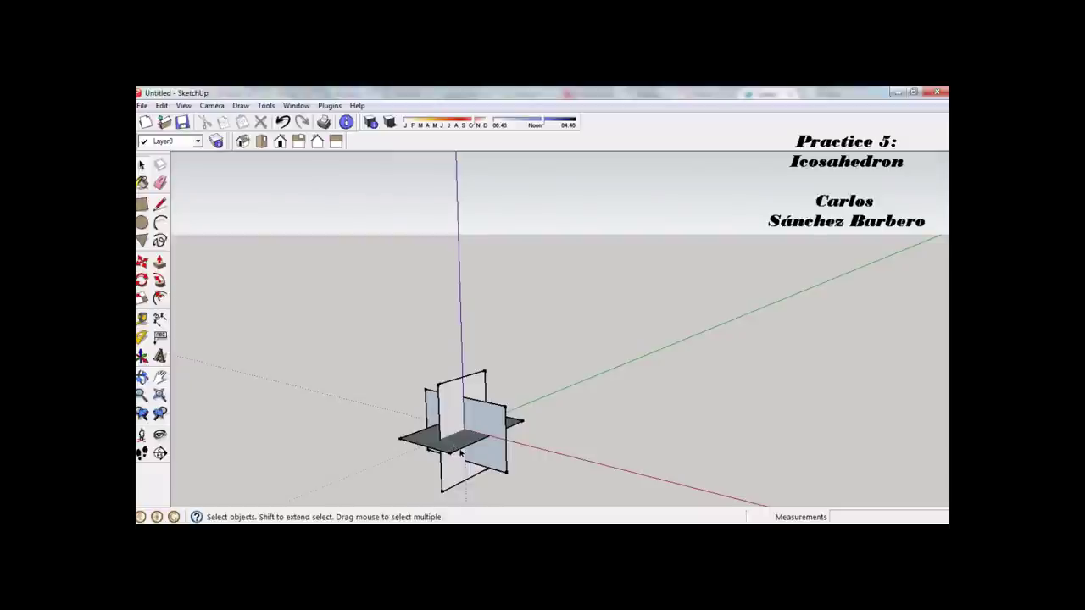
Step: Orbit and zoom to inspect the three crossed rectangles from a lower angle
scroll(460, 453, "up", 2)
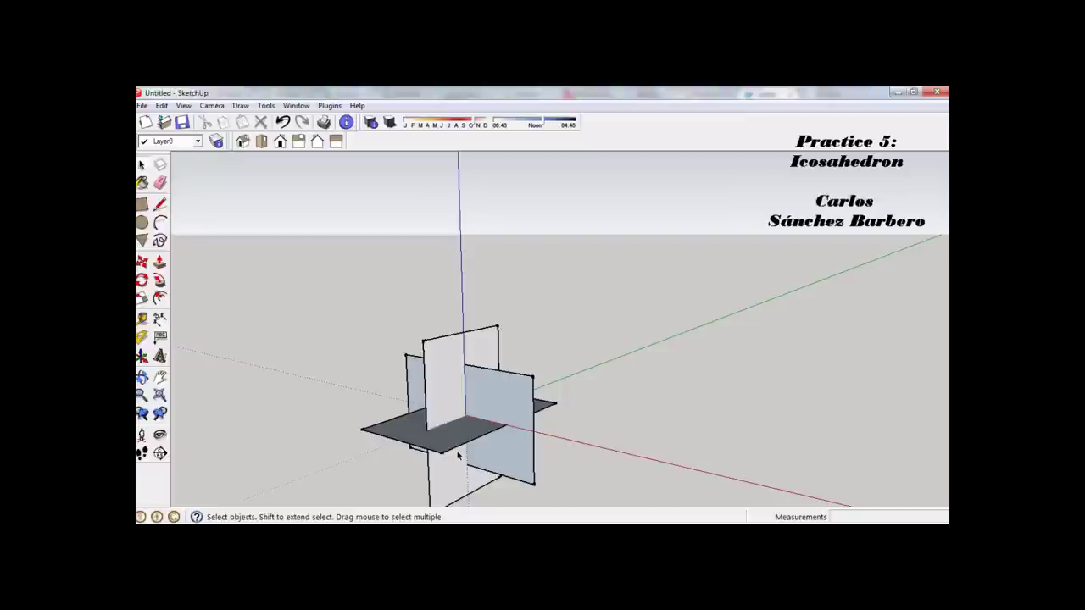
middle_click_drag(483, 438, 516, 385)
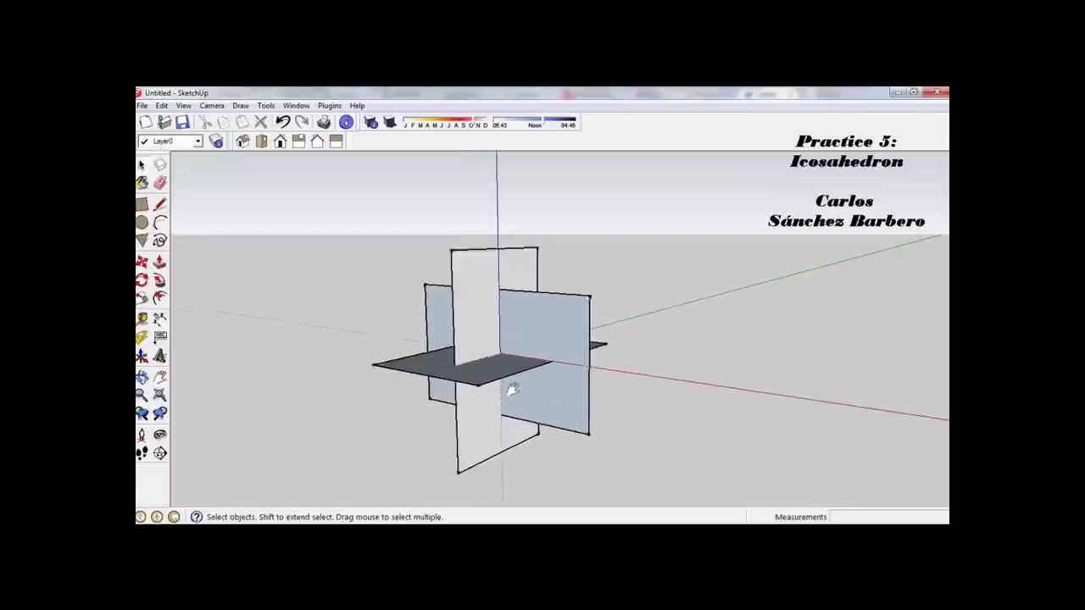
scroll(509, 373, "up", 2)
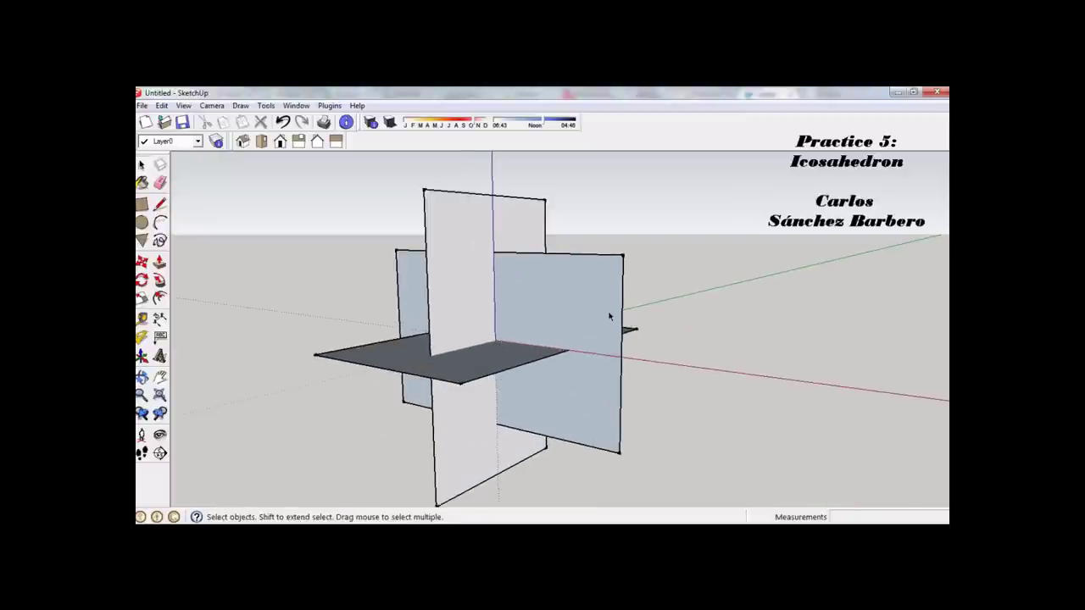
middle_click_drag(609, 316, 574, 375)
left_click(161, 203)
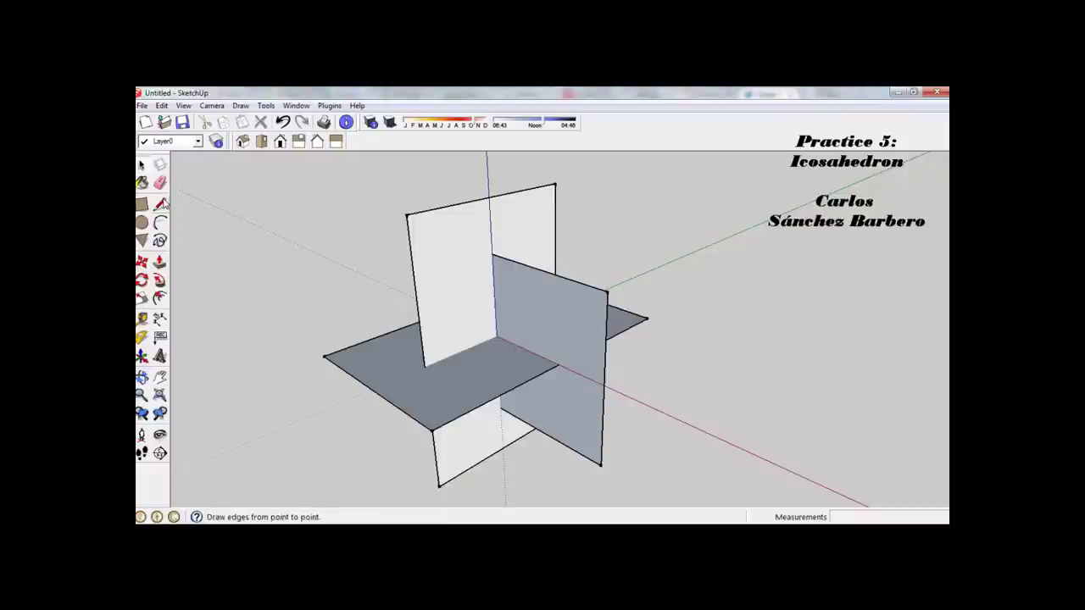
Step: Close the first triangular face between a corner and the upright rectangle's two top corners
left_click(166, 202)
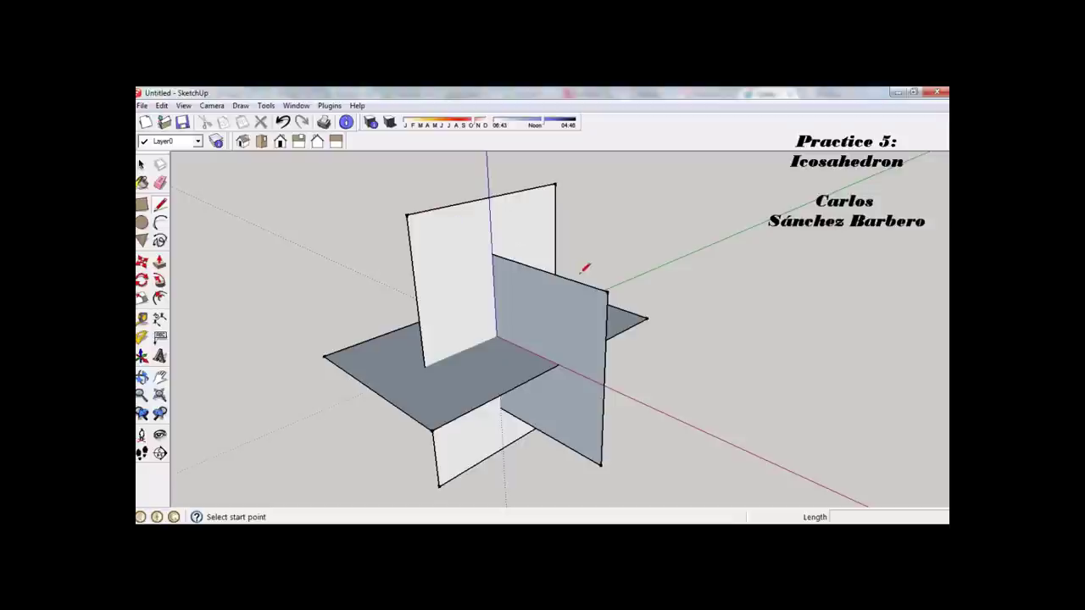
left_click(608, 291)
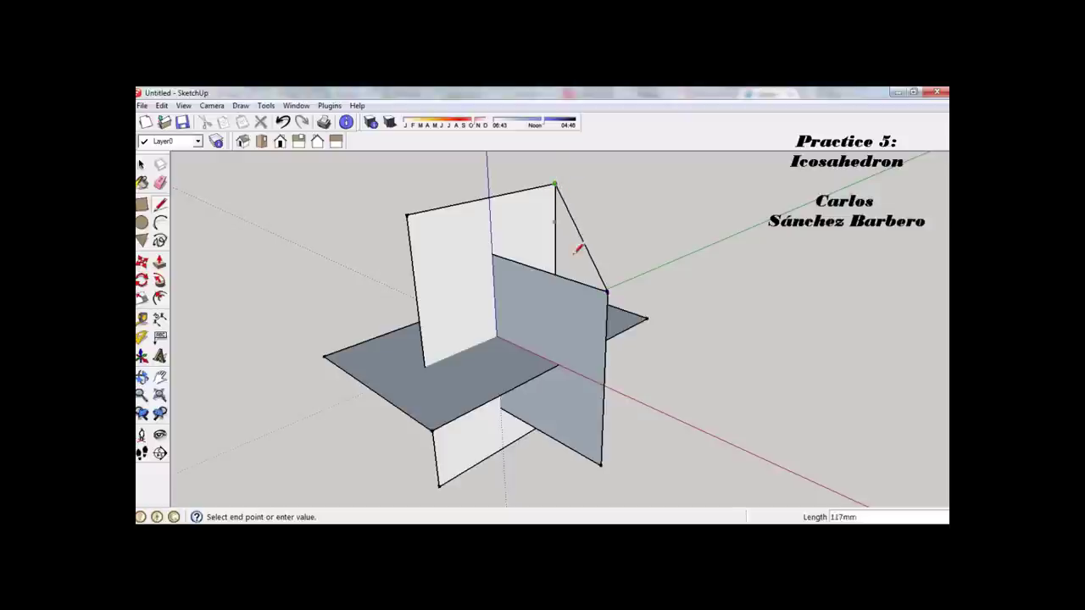
left_click(555, 183)
left_click(408, 215)
left_click(608, 291)
Step: Close the left triangle from the grey rectangle's corner to the top corner
mouse_move(608, 290)
middle_mouse_down()
mouse_move(364, 351)
mouse_move(290, 351)
mouse_move(429, 356)
mouse_move(513, 334)
middle_mouse_up()
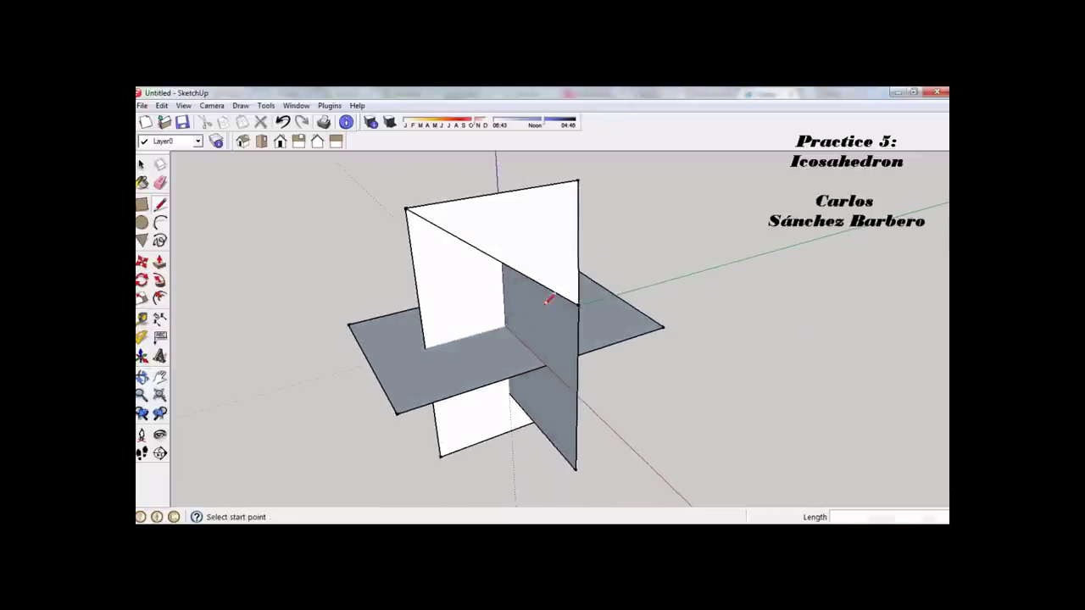
mouse_move(634, 291)
middle_mouse_down()
mouse_move(571, 308)
mouse_move(440, 315)
mouse_move(594, 296)
middle_mouse_up()
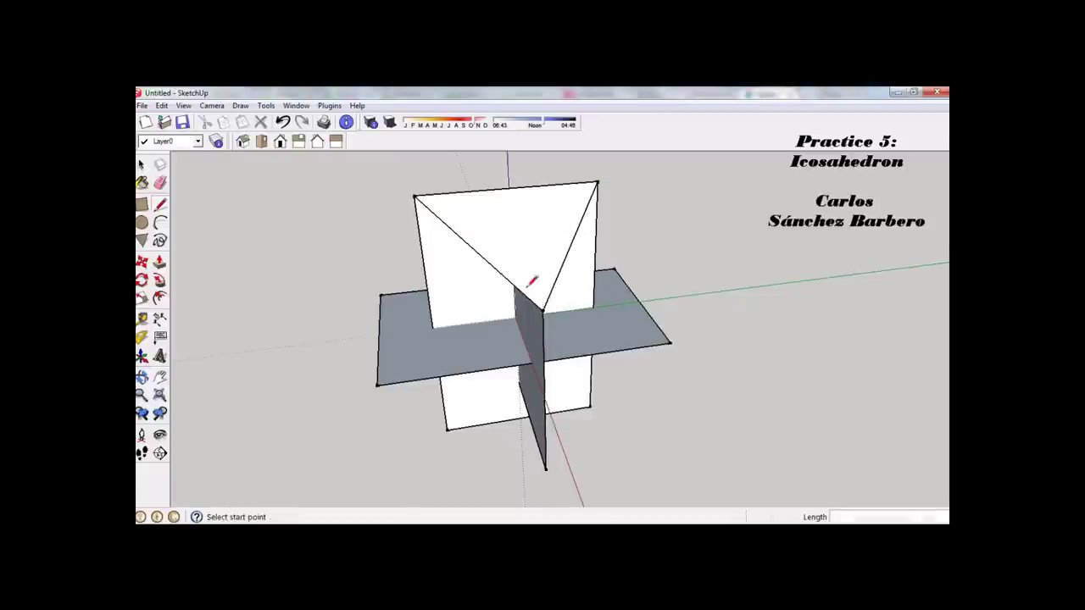
middle_click_drag(497, 314, 583, 265)
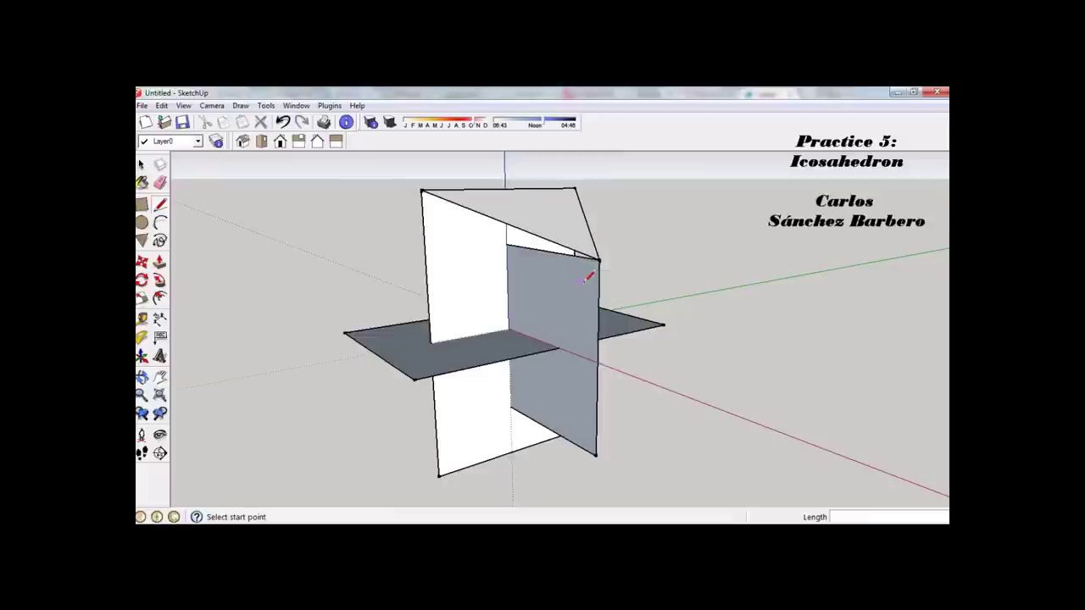
middle_click_drag(557, 322, 599, 363)
left_click(447, 410)
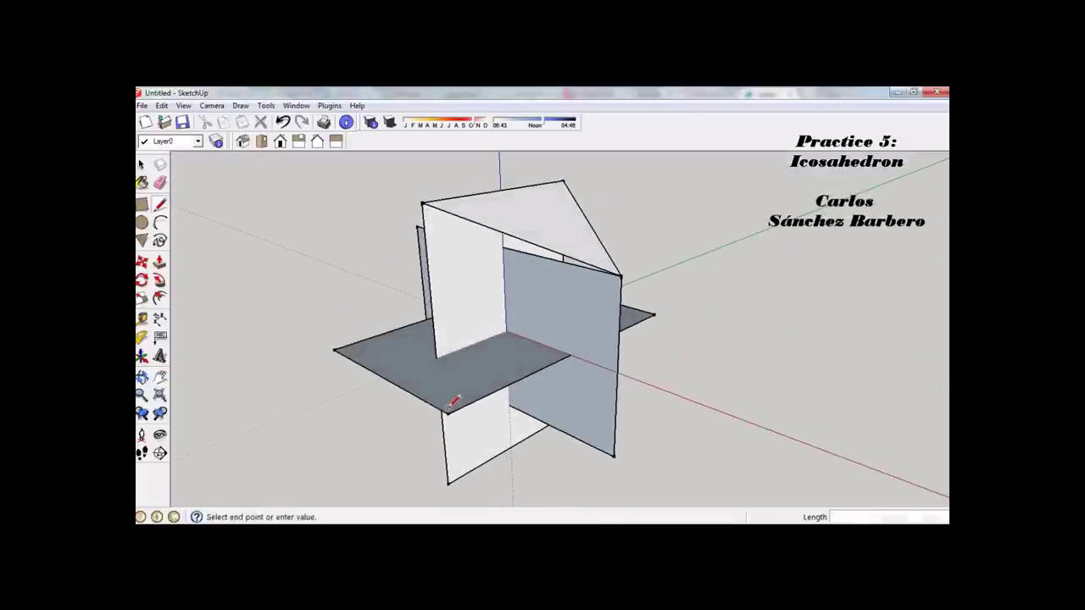
key("Escape")
left_click(447, 411)
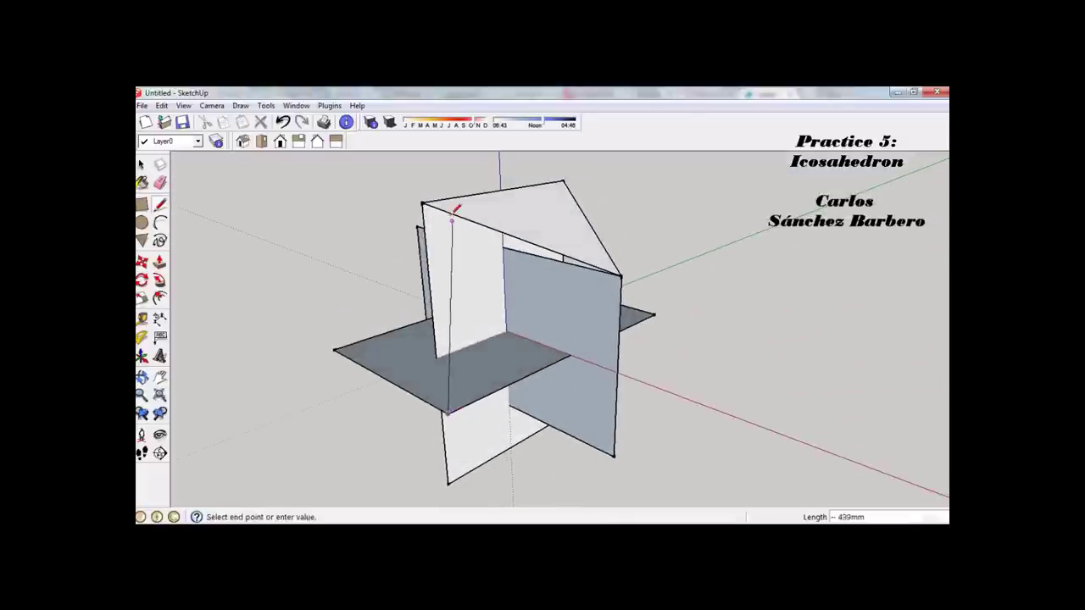
left_click(422, 203)
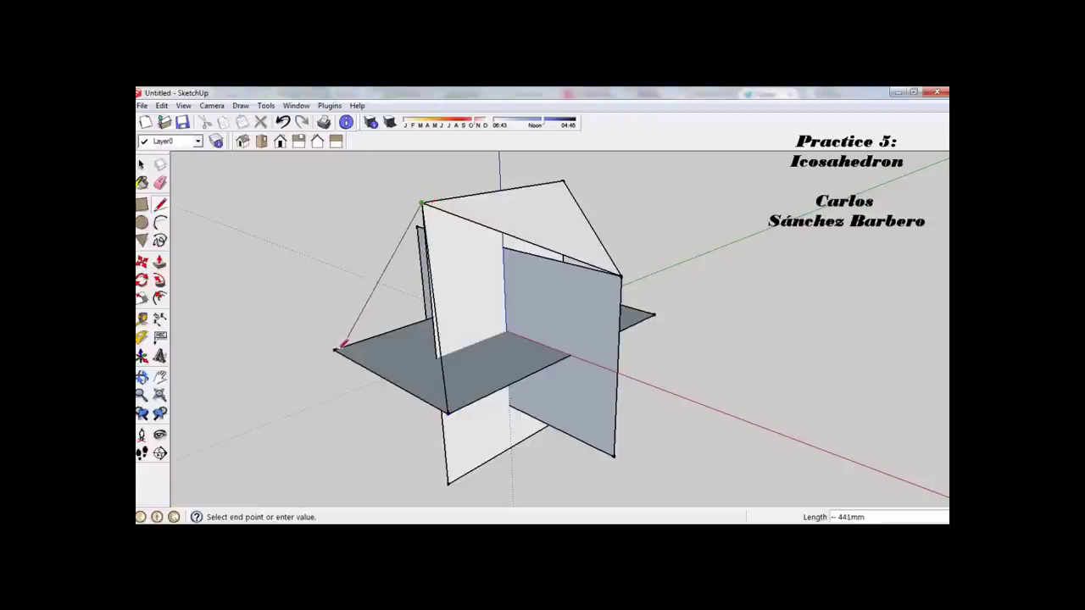
left_click(338, 346)
Step: Close two more triangles linking the bottom vertex to the right-hand corners
left_click(448, 411)
left_click(448, 410)
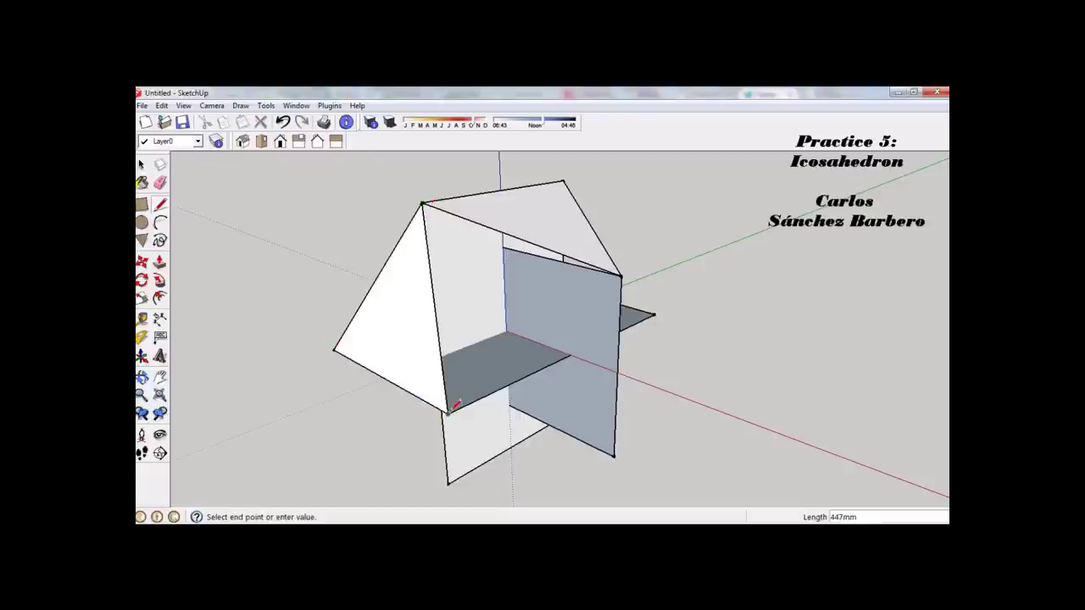
left_click(620, 275)
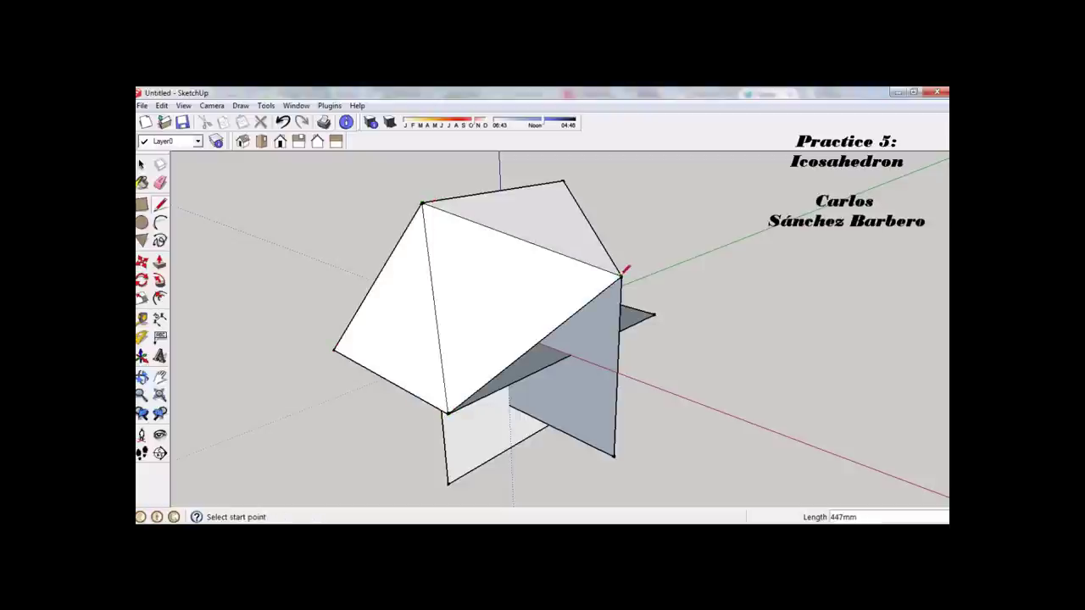
left_click(614, 456)
left_click(449, 413)
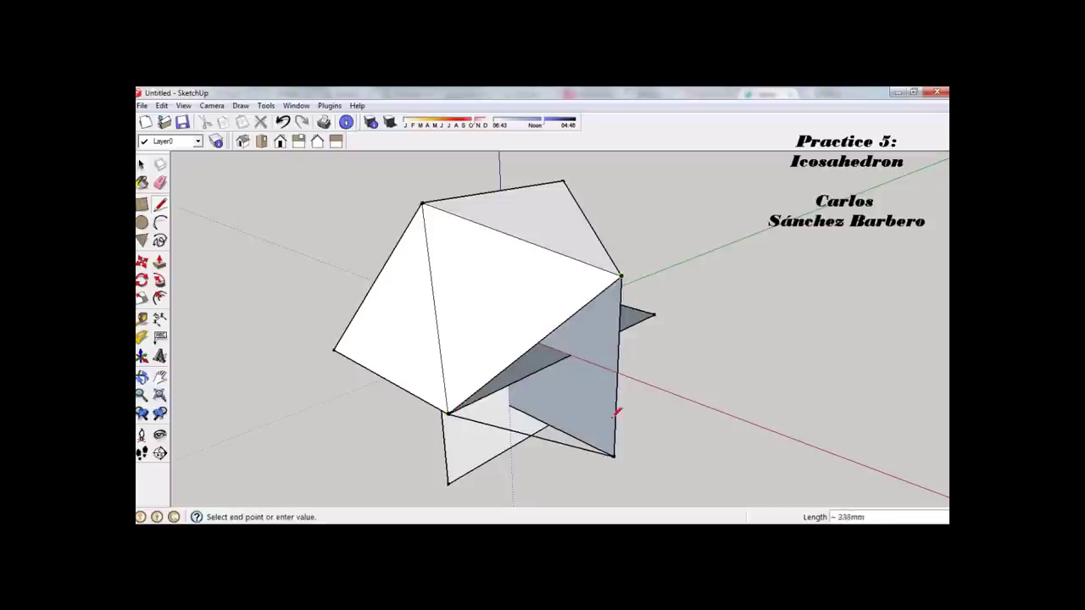
left_click(614, 456)
Step: From below, add edges closing triangles toward the top-left, top-right and right vertices
middle_click_drag(499, 474, 509, 399)
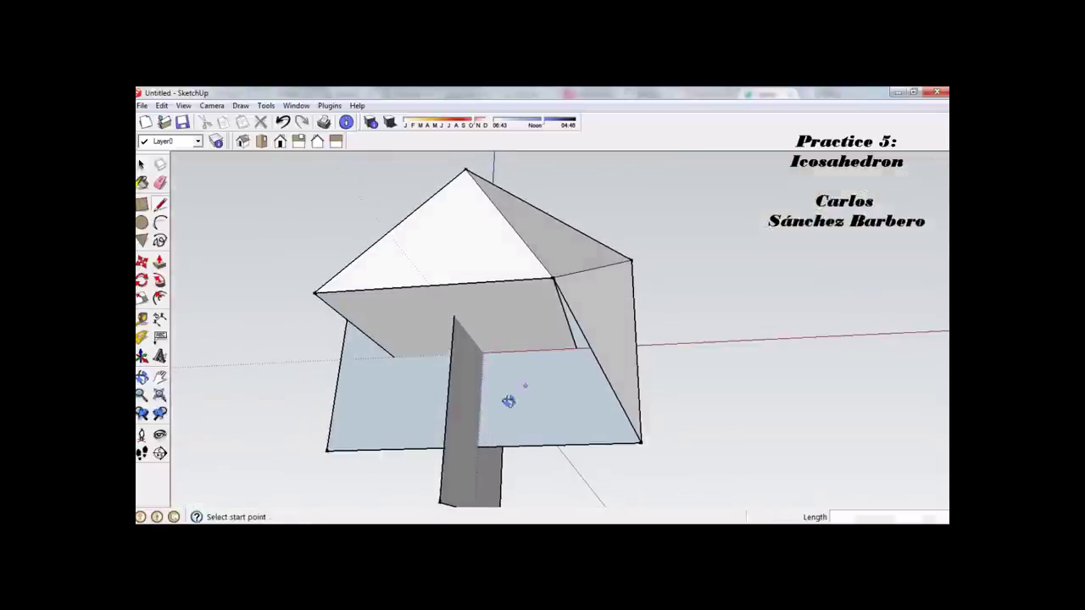
middle_click_drag(459, 473, 484, 395)
left_click(482, 397)
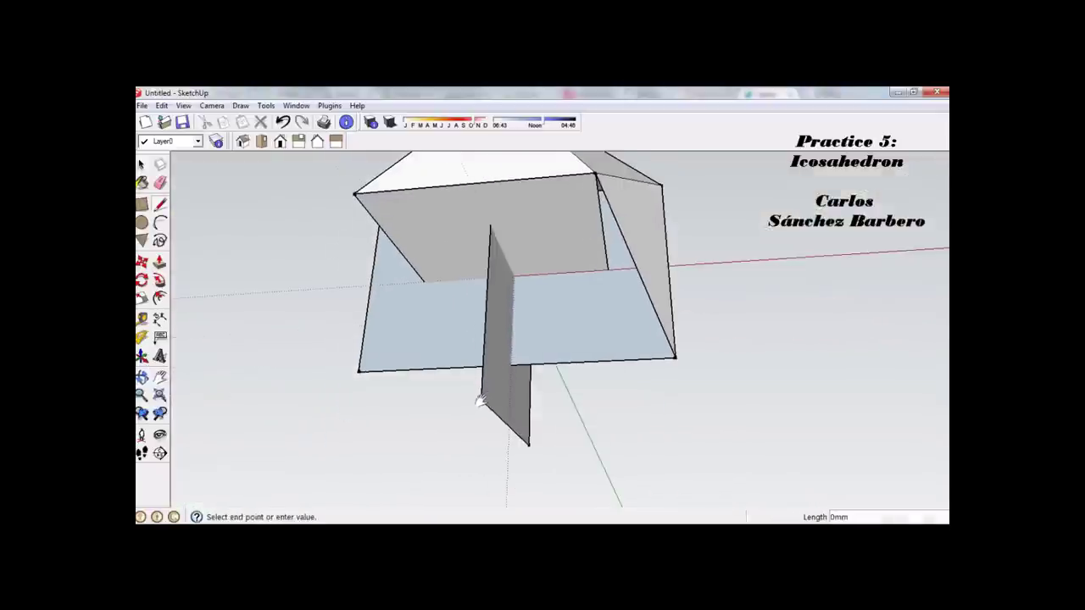
left_click(355, 193)
key("Escape")
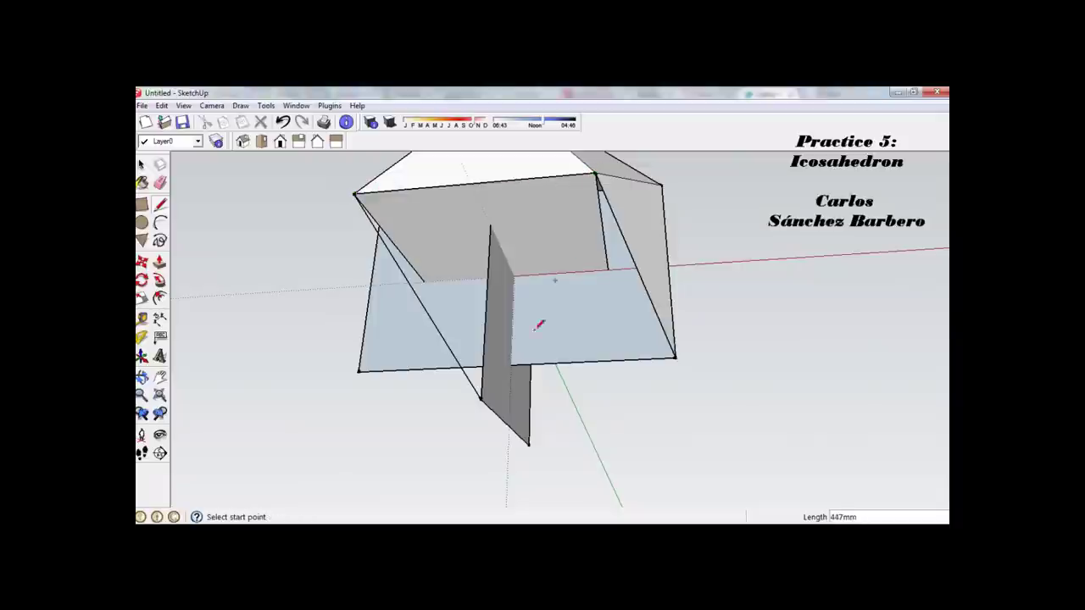
left_click(483, 398)
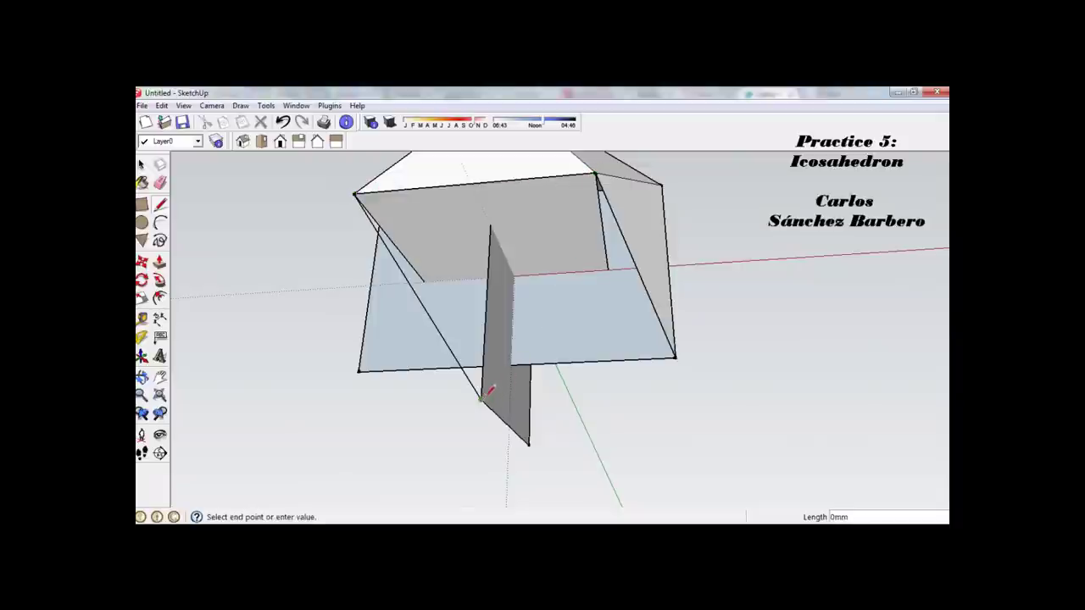
left_click(596, 175)
middle_click_drag(596, 175, 465, 415)
left_click(445, 424)
left_click(639, 344)
Step: Draw edges from the left-middle vertex to the bottom vertices, closing faces
mouse_move(639, 343)
middle_mouse_down()
mouse_move(595, 353)
mouse_move(494, 310)
middle_mouse_up()
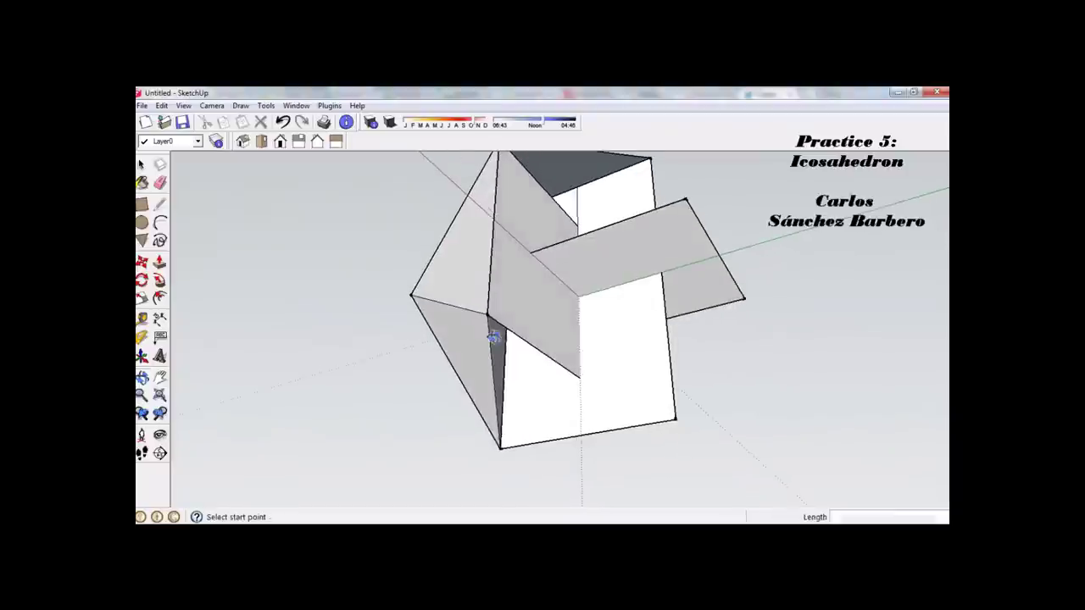
left_click(487, 315)
left_click(675, 419)
mouse_move(687, 364)
middle_mouse_down()
mouse_move(698, 334)
mouse_move(670, 373)
middle_mouse_up()
left_click(507, 447)
Step: Close triangles joining the right vertex to the top-left, bottom-left and bottom vertices
middle_click_drag(793, 301, 597, 317)
left_click(591, 256)
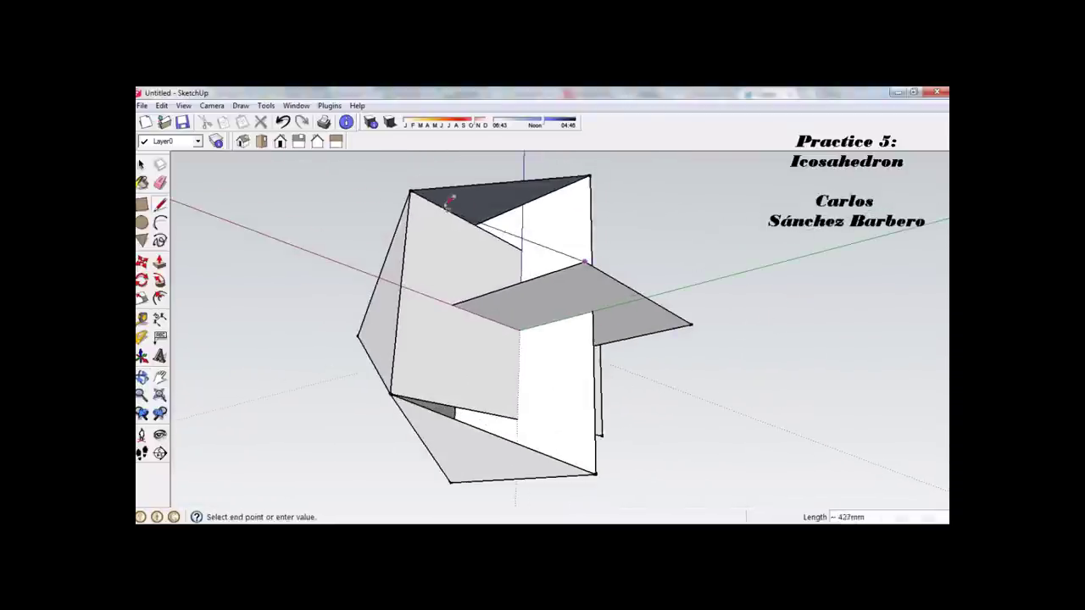
left_click(410, 191)
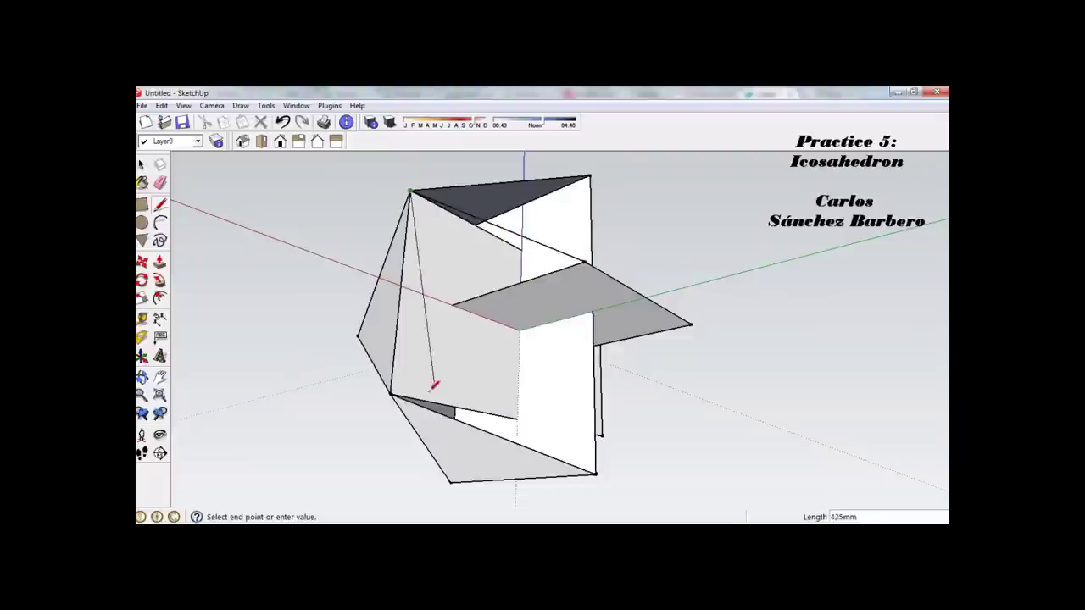
left_click(391, 393)
left_click(590, 257)
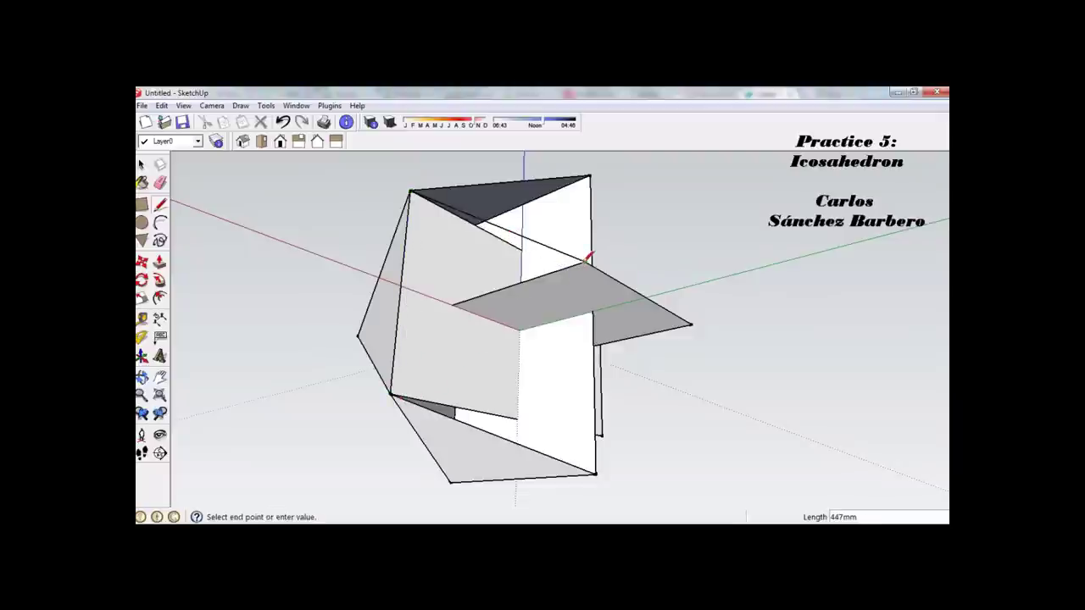
left_click(391, 394)
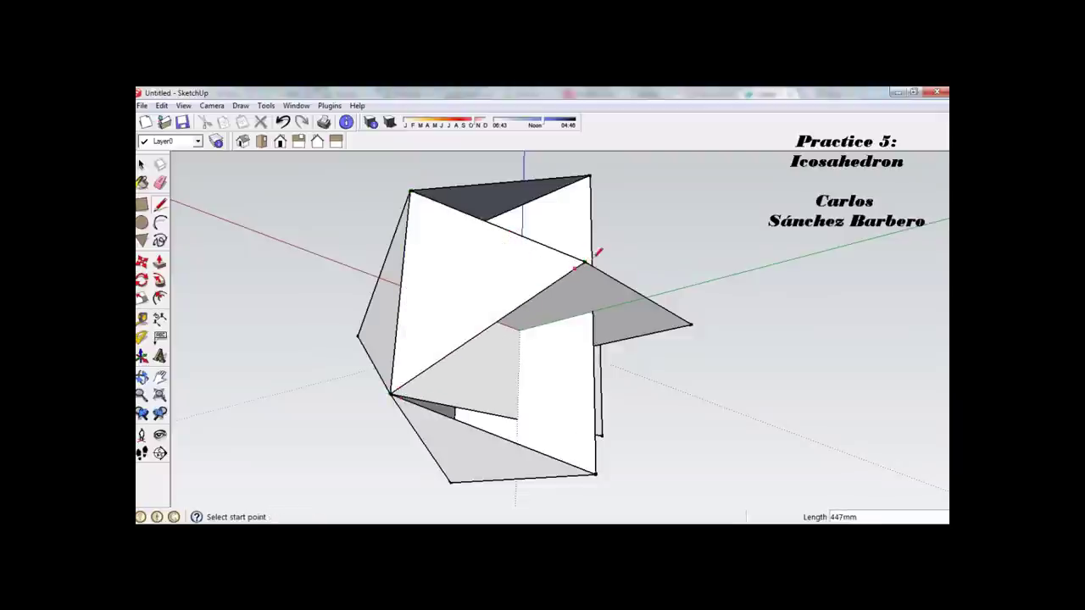
left_click(591, 258)
left_click(596, 474)
Step: Fill further gaps with edges between the bottom, right and top vertices
middle_click_drag(644, 449, 538, 450)
left_click(572, 472)
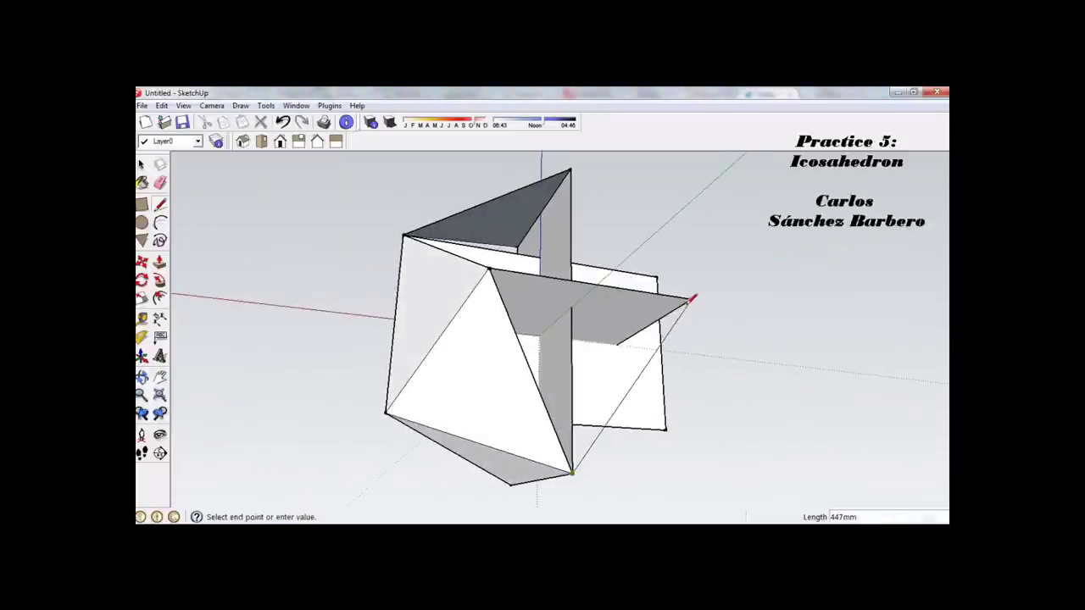
left_click(691, 299)
left_click(491, 266)
middle_click_drag(492, 266, 514, 382)
left_click(503, 381)
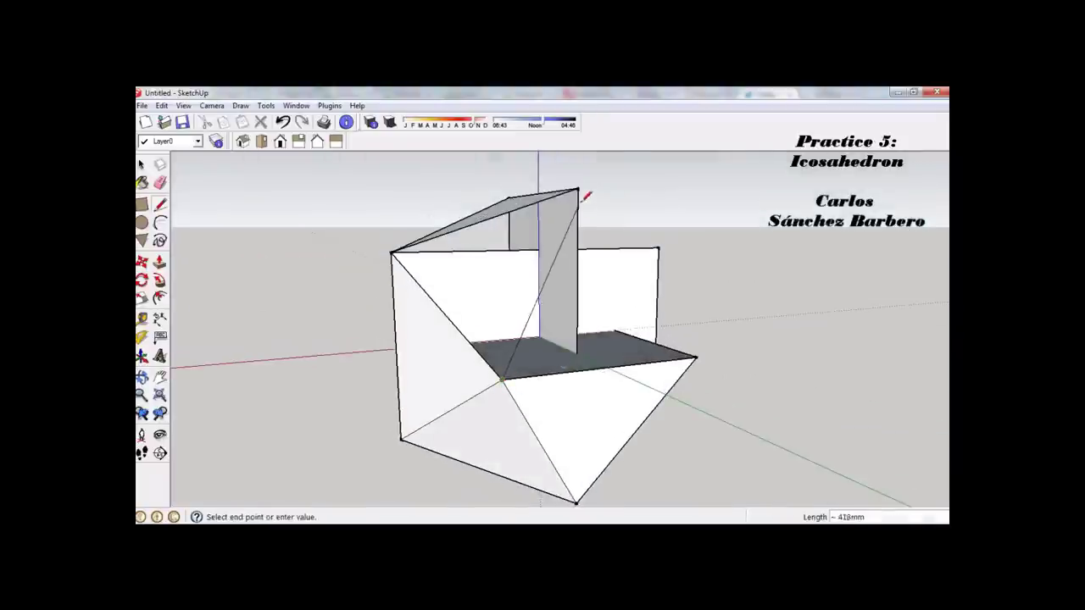
left_click(579, 191)
middle_click_drag(579, 190, 533, 242)
left_click(508, 221)
left_click(589, 424)
Step: Add edges closing triangles at the upper-left, right inner and centre vertices
mouse_move(590, 424)
middle_mouse_down()
mouse_move(611, 425)
mouse_move(537, 432)
middle_mouse_up()
left_click(488, 433)
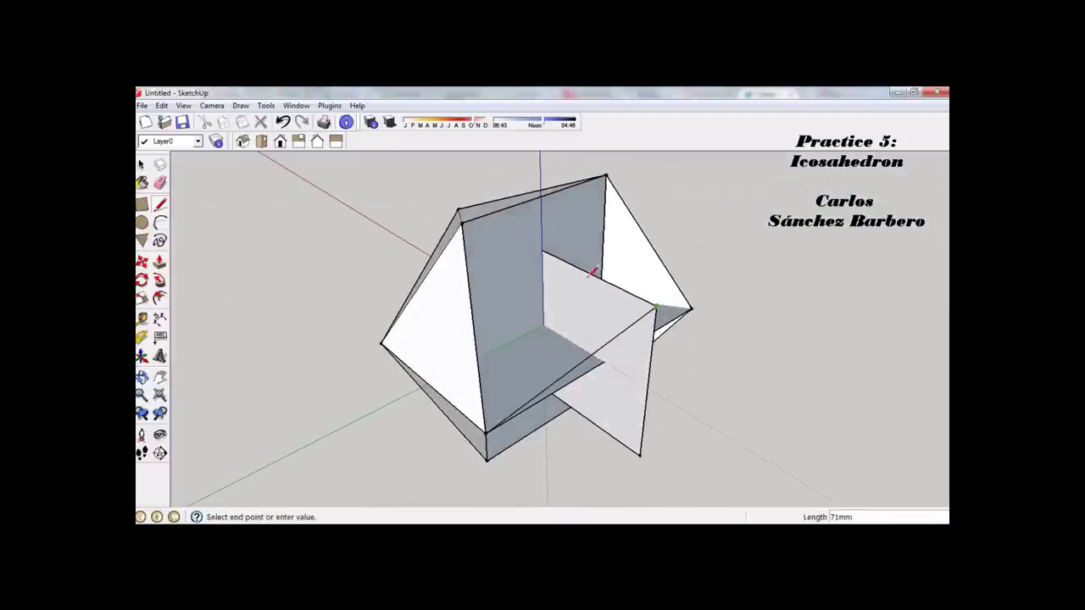
left_click(461, 223)
left_click(605, 174)
left_click(658, 307)
middle_click_drag(658, 306, 533, 307)
left_click(533, 307)
left_click(688, 365)
mouse_move(688, 364)
middle_mouse_down()
mouse_move(657, 390)
mouse_move(581, 356)
middle_mouse_up()
Step: Close the spike triangle between its bottom, right and top vertices
left_click(519, 404)
left_click(682, 305)
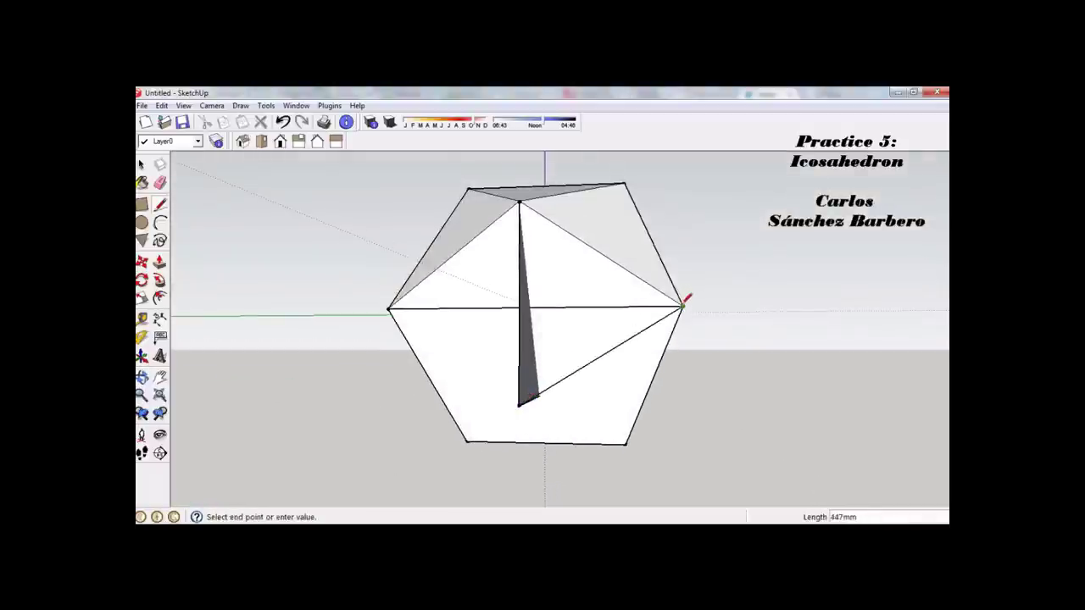
left_click(519, 202)
left_click(390, 309)
left_click(519, 404)
Step: Draw the last edges to the bottom vertices, completing the icosahedron's faces
middle_click_drag(509, 428, 658, 327)
left_click(658, 325)
left_click(480, 411)
middle_click_drag(586, 412, 549, 356)
left_click(550, 268)
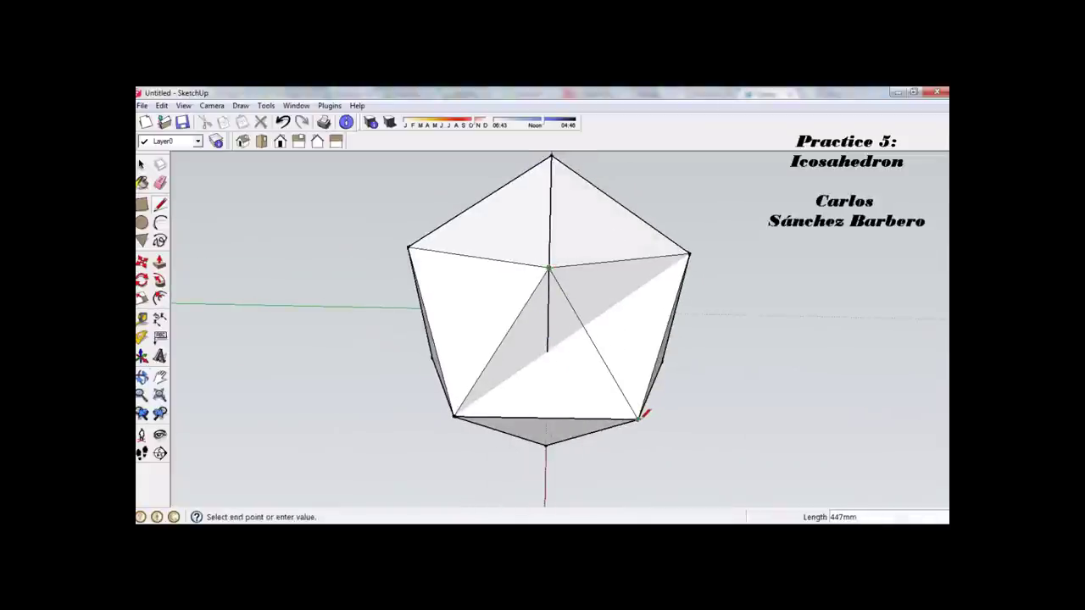
left_click(638, 419)
mouse_move(743, 347)
middle_mouse_down()
mouse_move(489, 383)
mouse_move(639, 172)
mouse_move(658, 360)
mouse_move(670, 407)
mouse_move(678, 398)
middle_mouse_up()
Step: Dismiss the 'Access to 0.skb was denied' warning and window-select the whole icosahedron
scroll(642, 381, "down", 5)
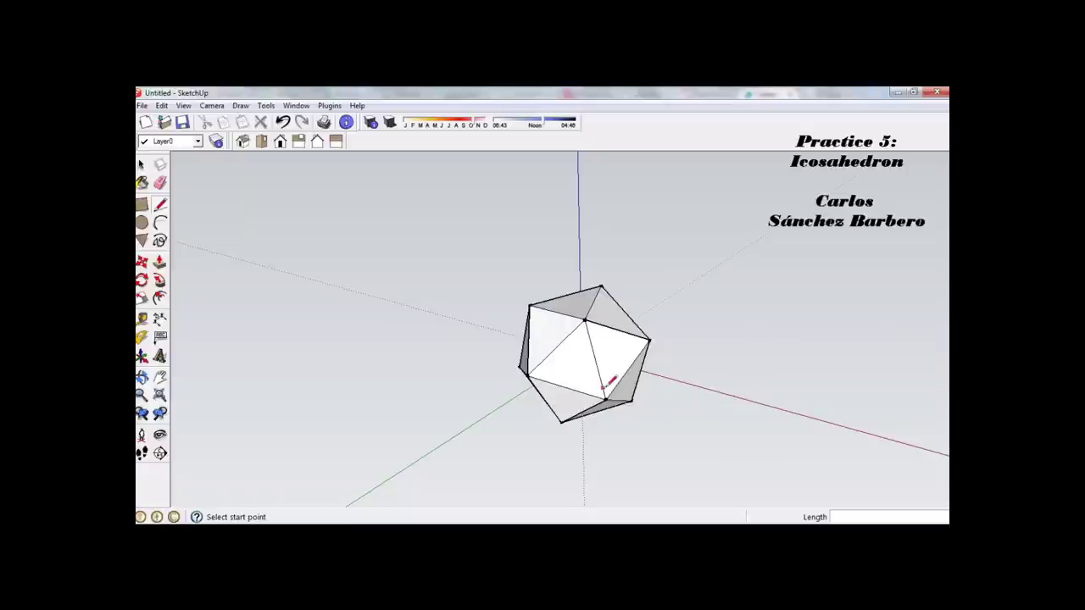
scroll(582, 356, "up", 2)
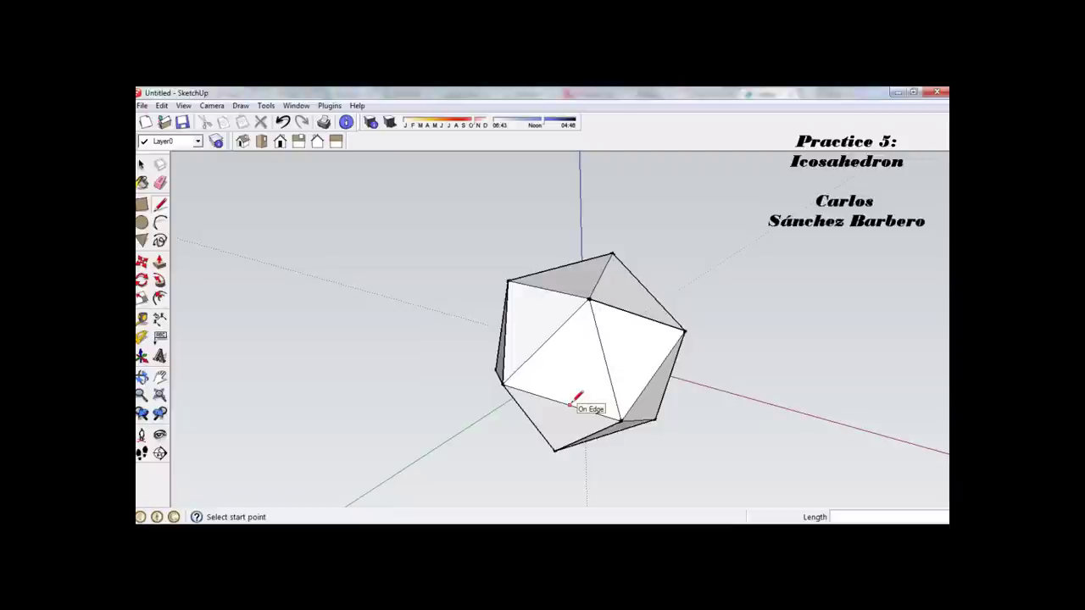
scroll(592, 390, "down", 1)
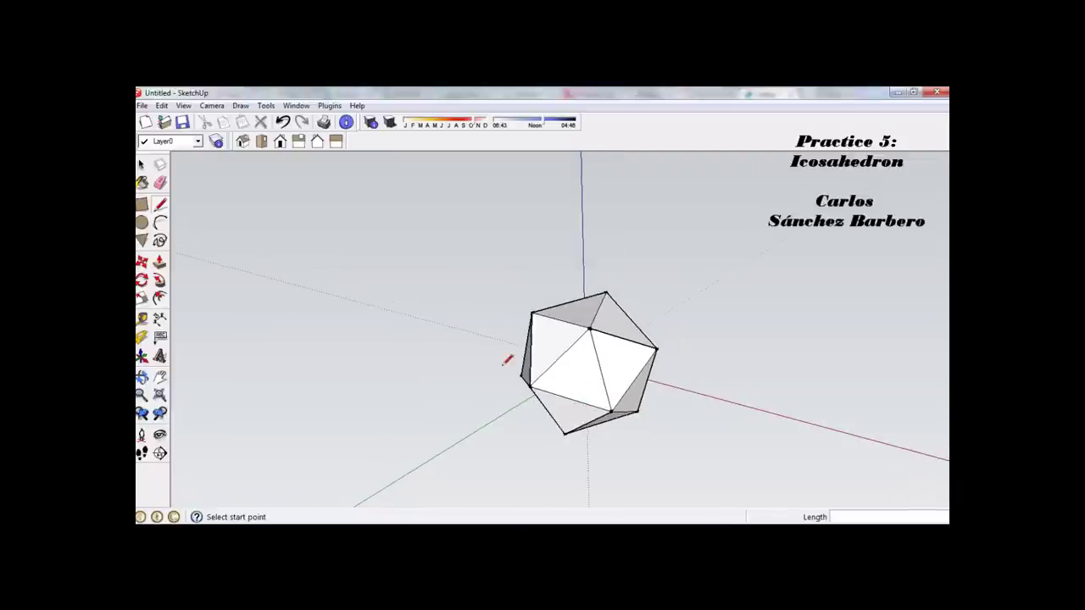
key("space")
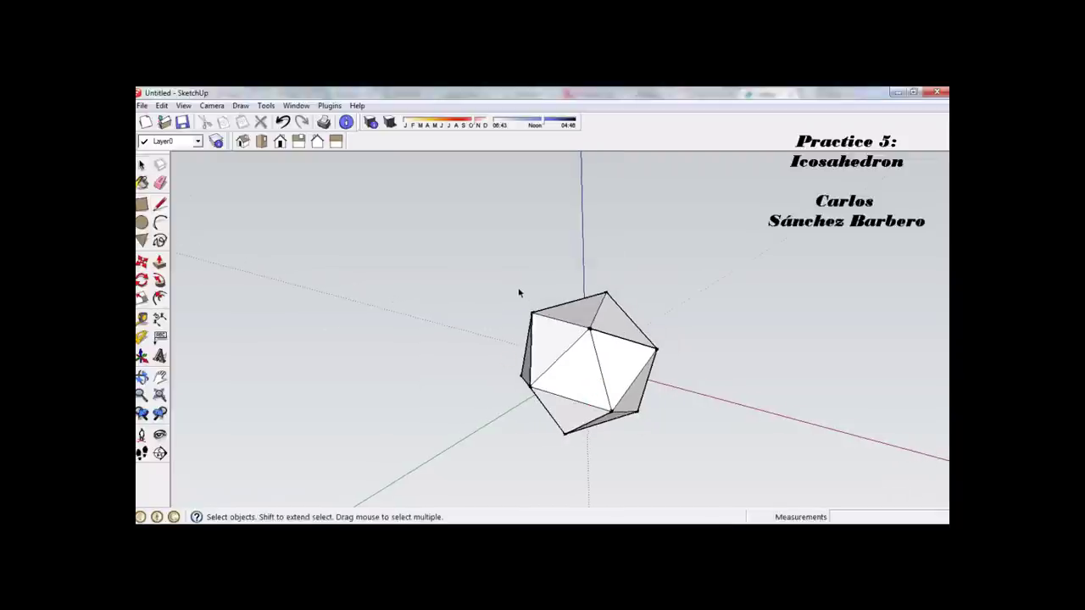
left_click_drag(474, 273, 710, 479)
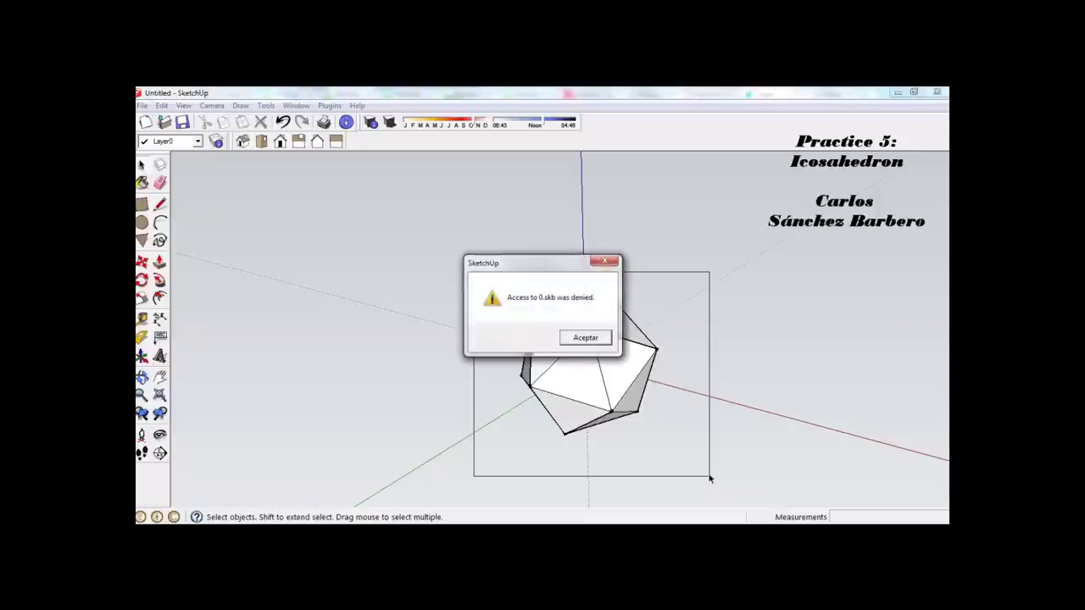
left_click(584, 338)
left_click_drag(487, 268, 744, 452)
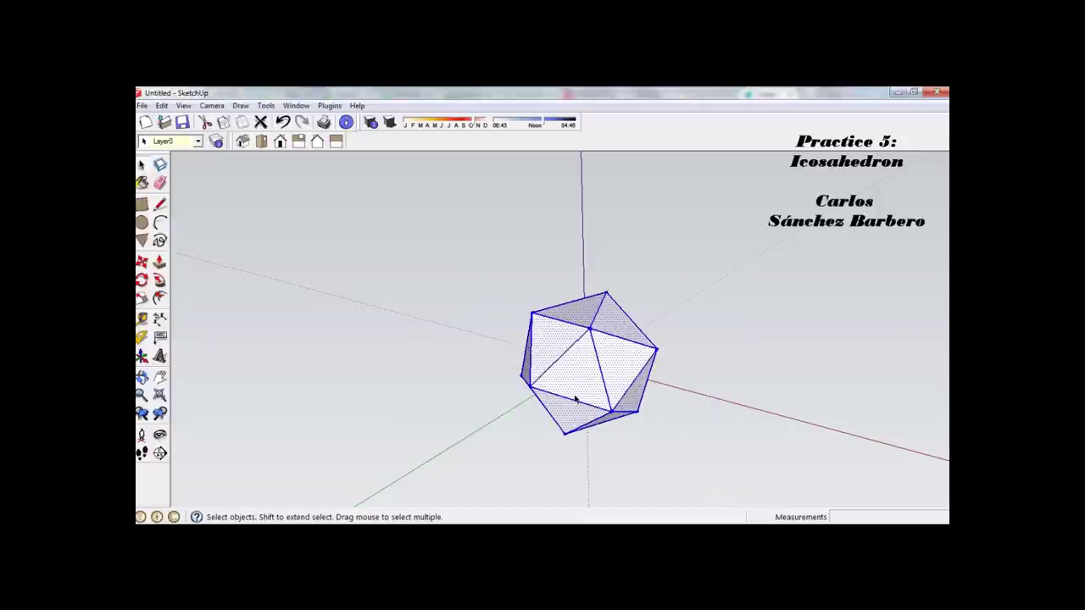
left_click_drag(476, 259, 687, 462)
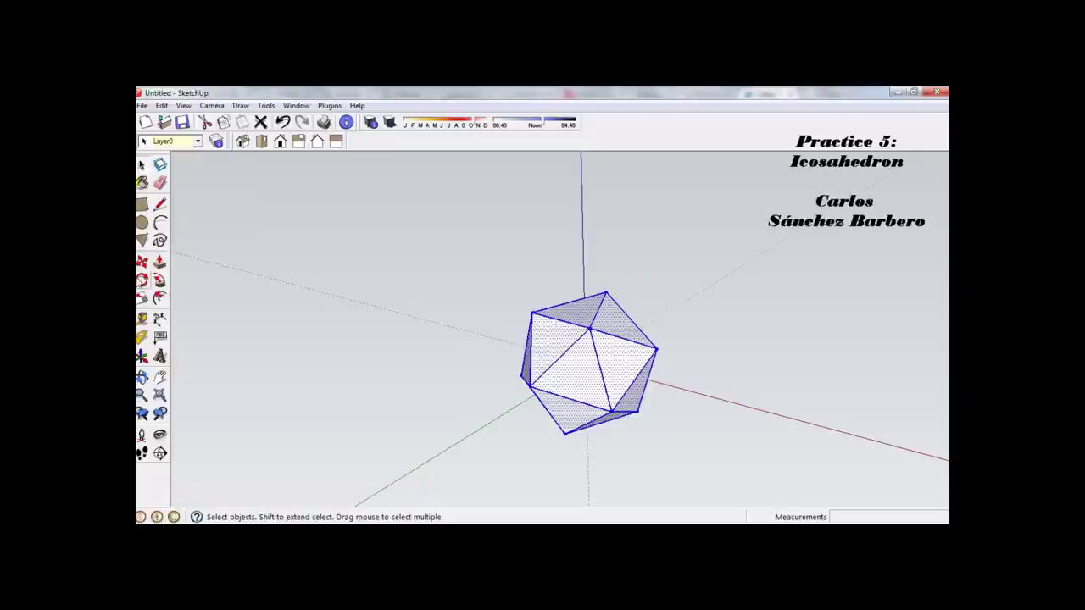
left_click(142, 279)
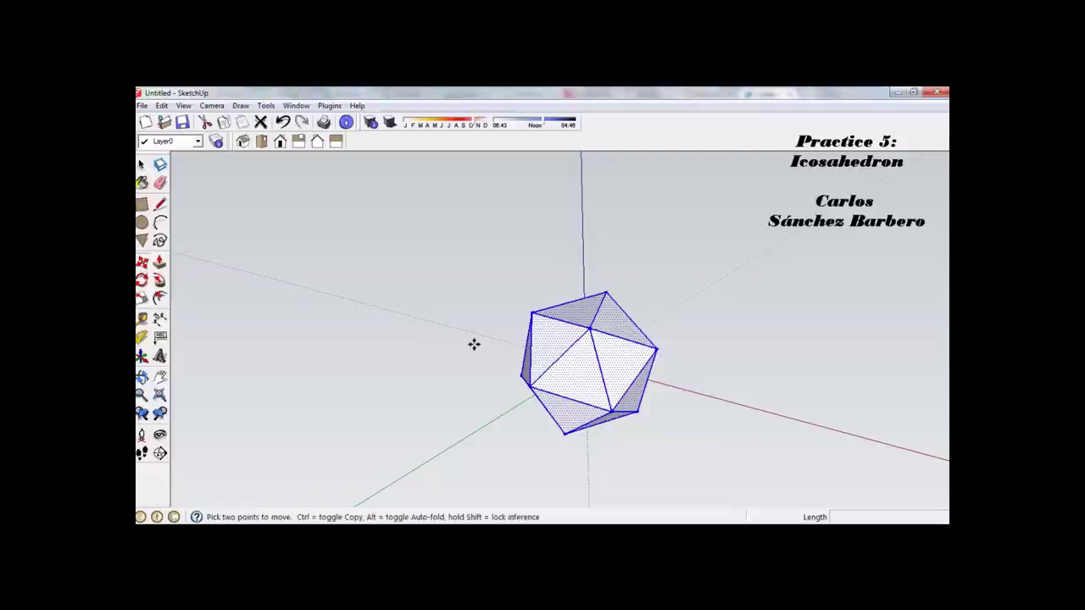
Step: Copy the icosahedron with Move and Ctrl, placing the duplicate to its right along the red axis
key("ctrl")
left_click(569, 395)
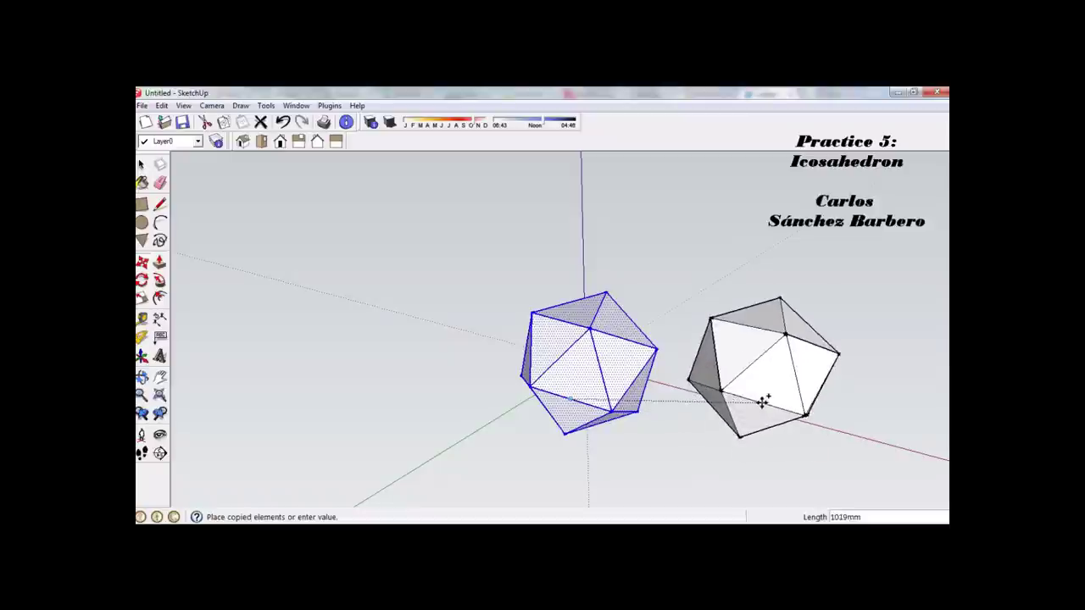
left_click(816, 402)
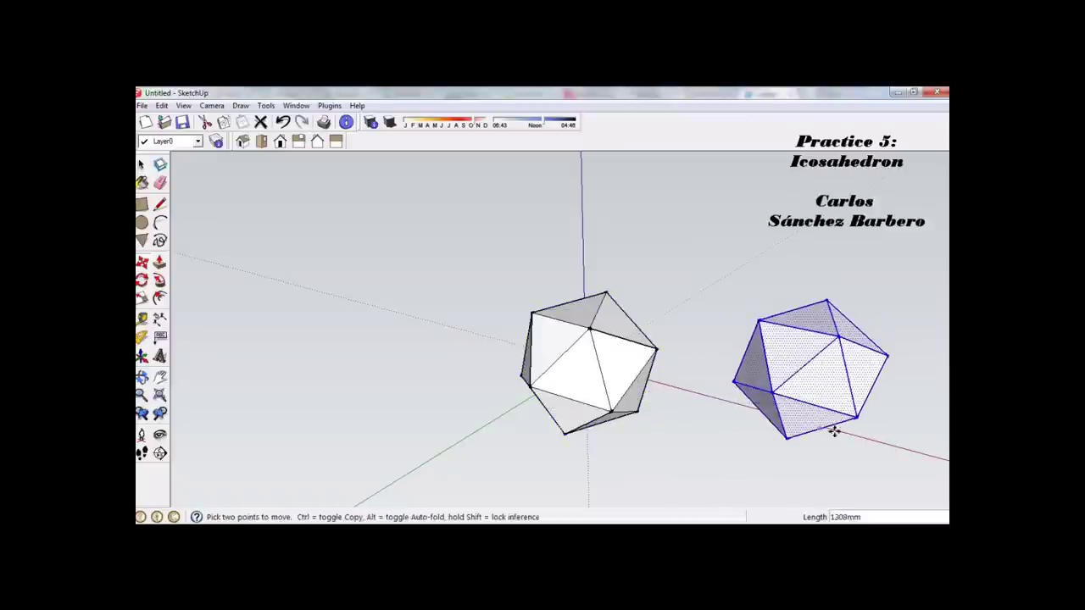
left_click(142, 164)
left_click(513, 328)
middle_click_drag(734, 257, 359, 271)
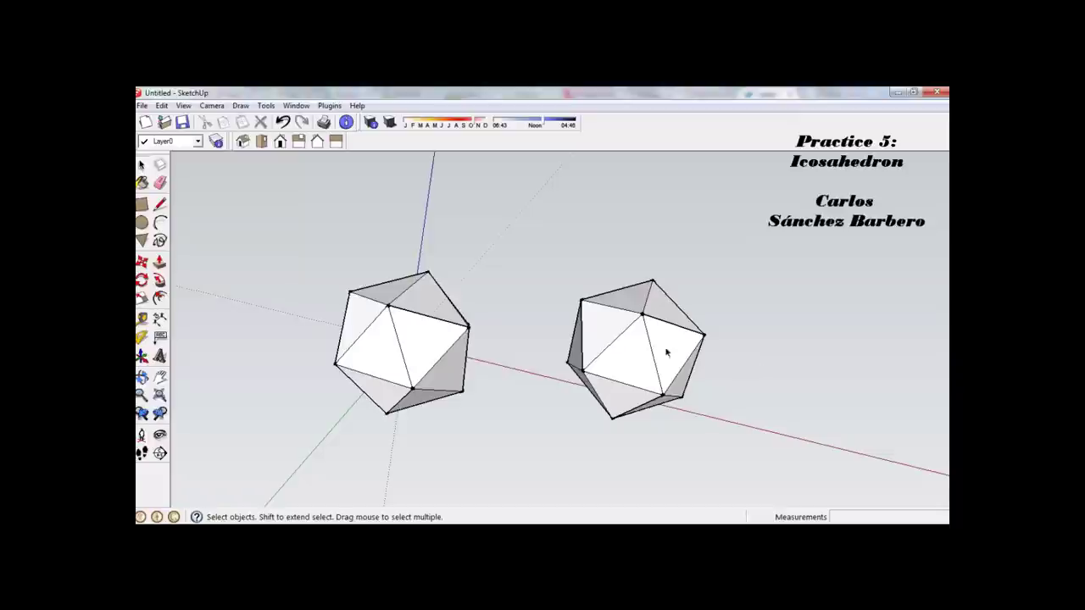
Step: Paint three adjacent faces of the right icosahedron red, yellow and green
left_click(142, 182)
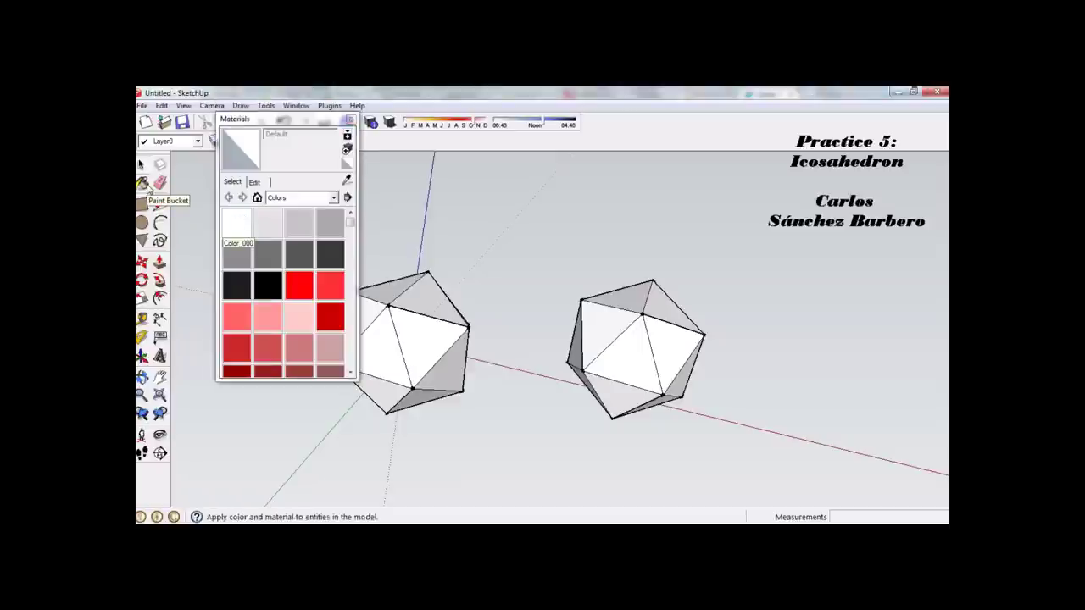
left_click(311, 293)
left_click(672, 347)
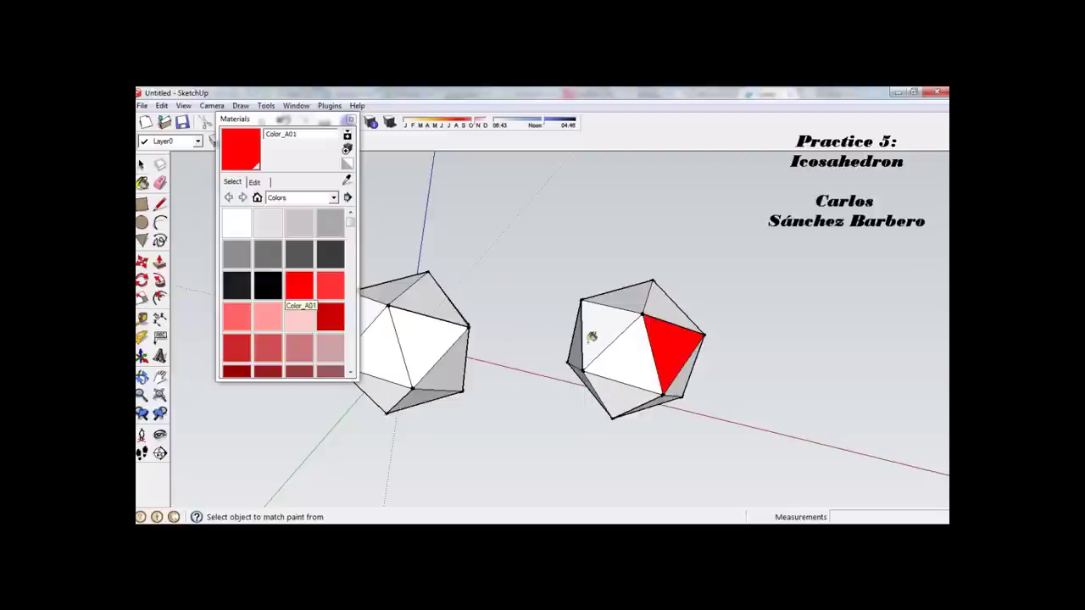
left_click_drag(351, 219, 350, 270)
left_click(341, 285)
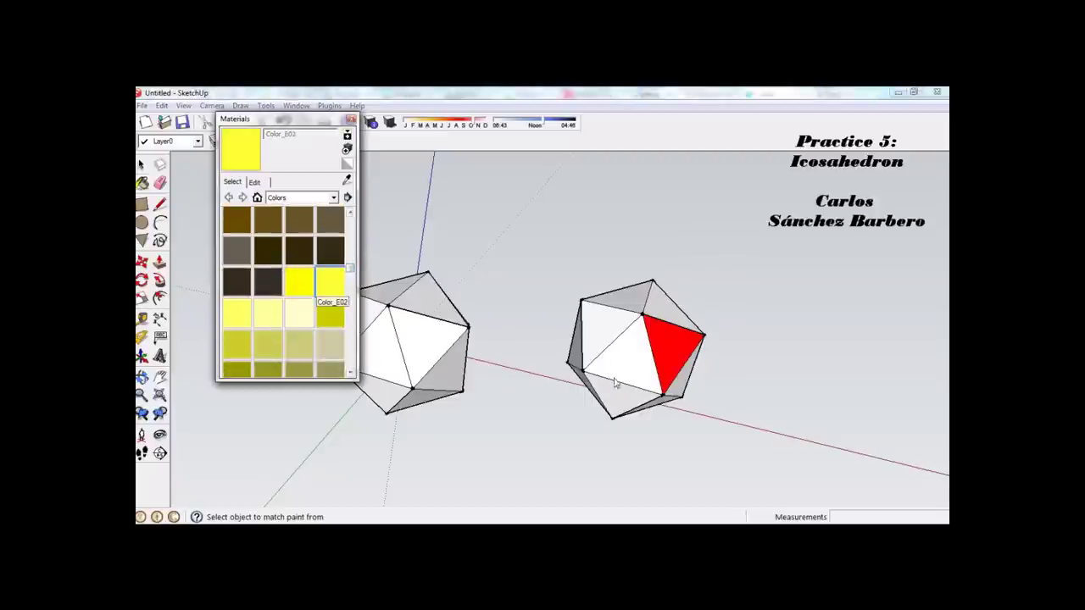
mouse_move(687, 365)
middle_mouse_down()
mouse_move(601, 376)
mouse_move(618, 371)
middle_mouse_up()
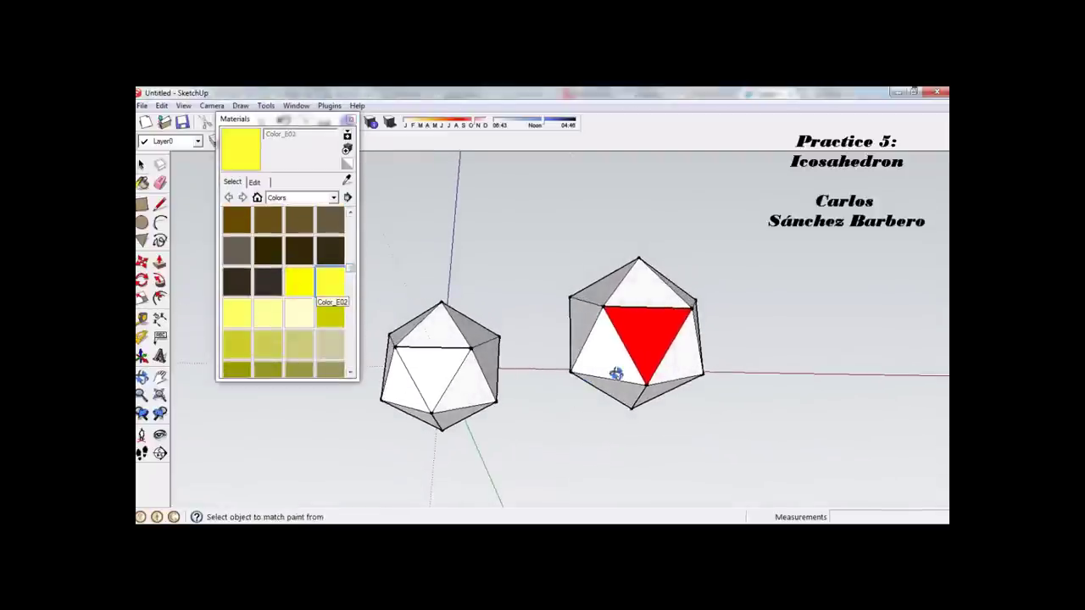
left_click(691, 349)
left_click_drag(351, 268, 351, 294)
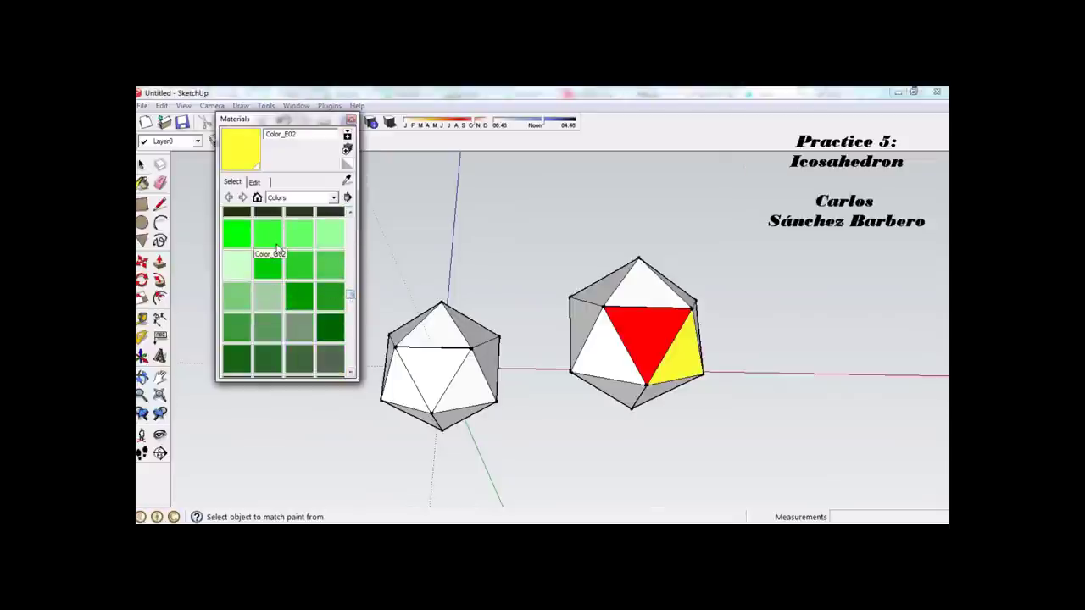
left_click(277, 247)
middle_click_drag(722, 326, 649, 332)
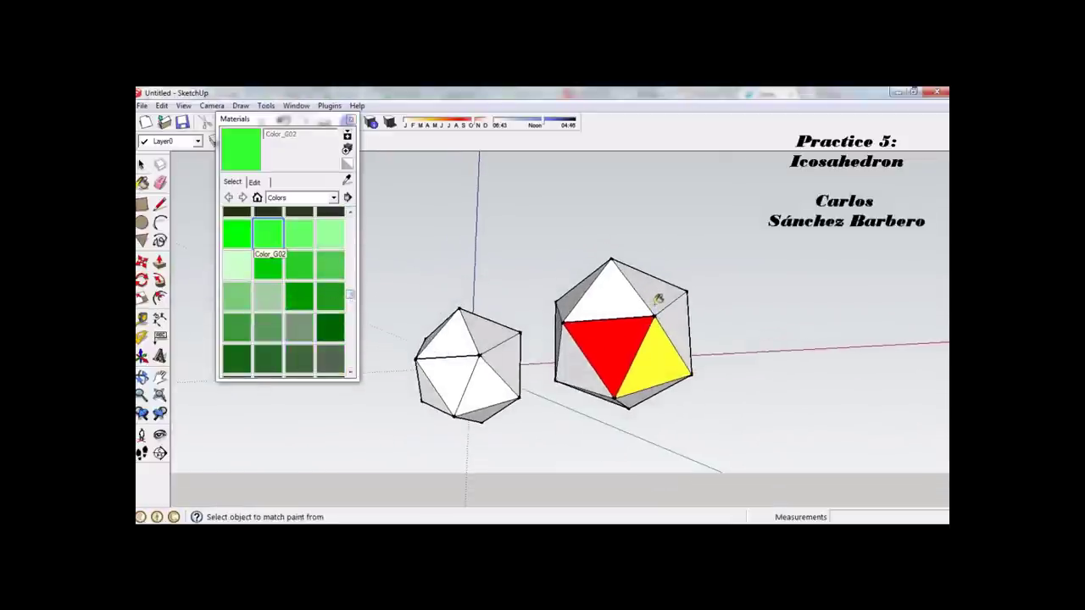
left_click(658, 298)
Step: Paint the top face blue and the face beside the yellow one magenta
left_click_drag(356, 293, 354, 316)
left_click(299, 351)
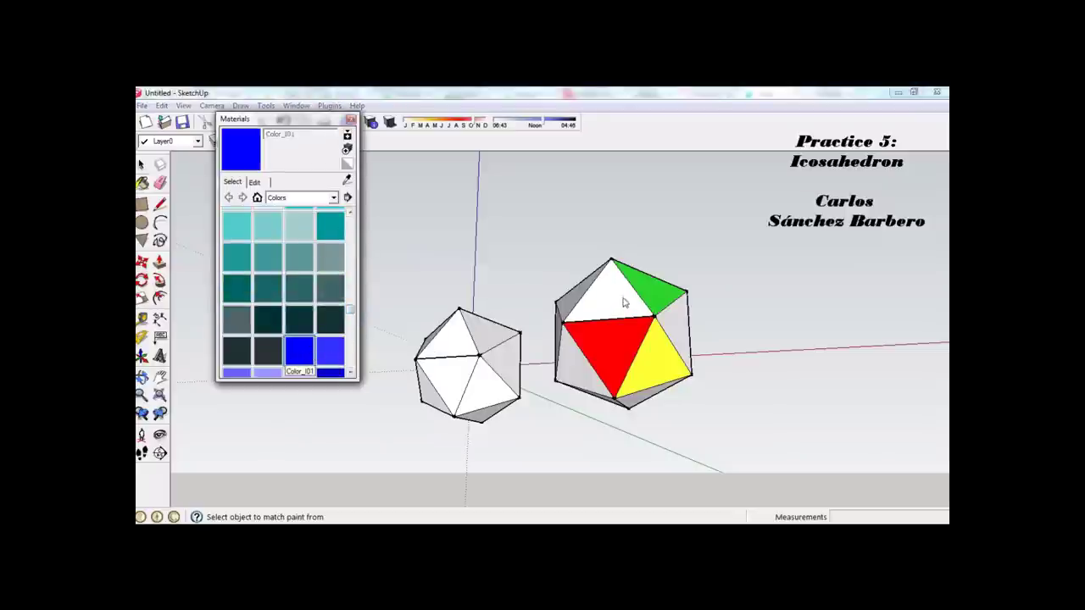
left_click(632, 290)
left_click_drag(351, 312, 350, 342)
left_click(268, 221)
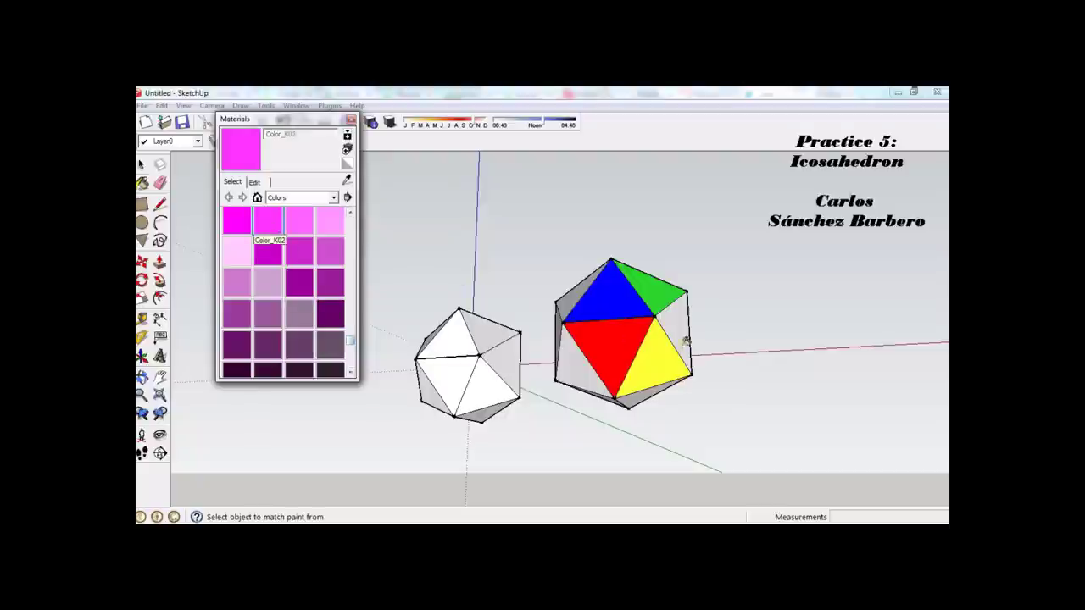
left_click(678, 322)
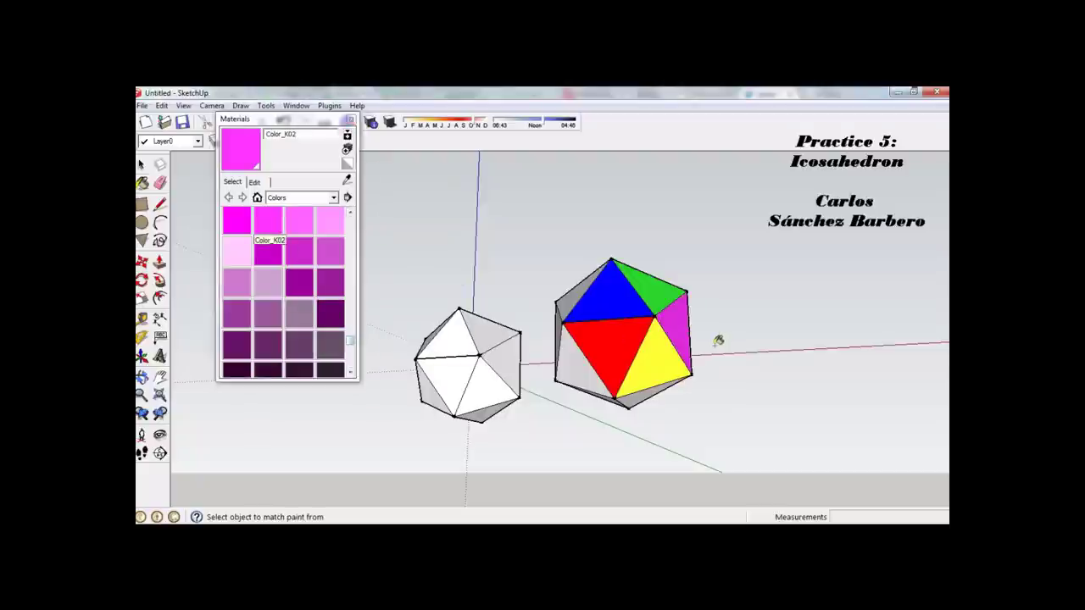
mouse_move(718, 343)
middle_mouse_down()
mouse_move(712, 354)
mouse_move(656, 362)
mouse_move(655, 341)
mouse_move(670, 335)
middle_mouse_up()
Step: Sample existing colours to paint the face below yellow green and the face left of red blue
key("alt")
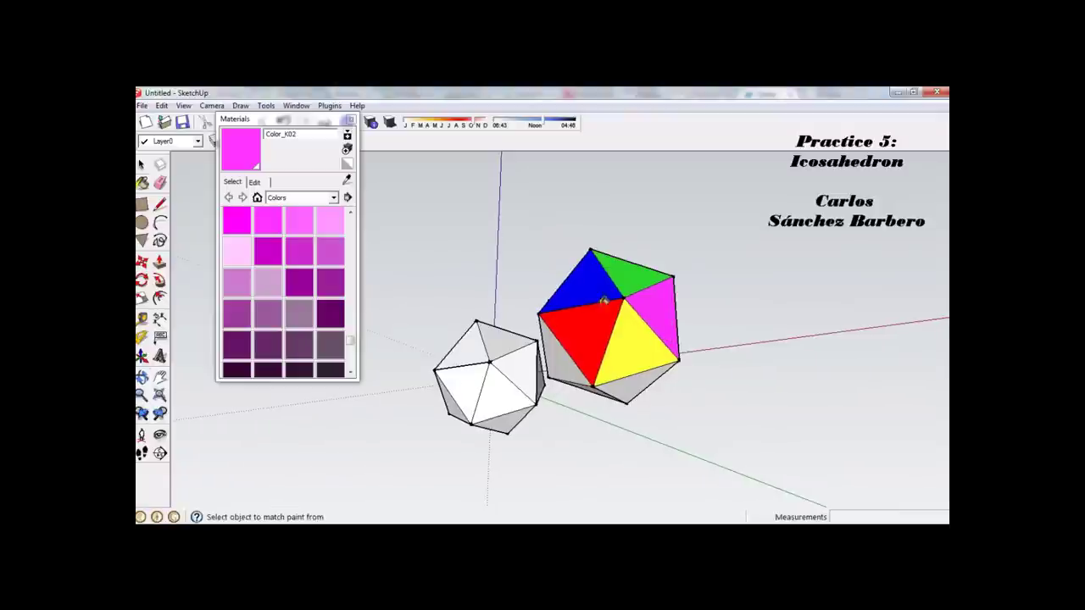
left_click(641, 276)
key("ctrl+z")
left_click(640, 276, "alt")
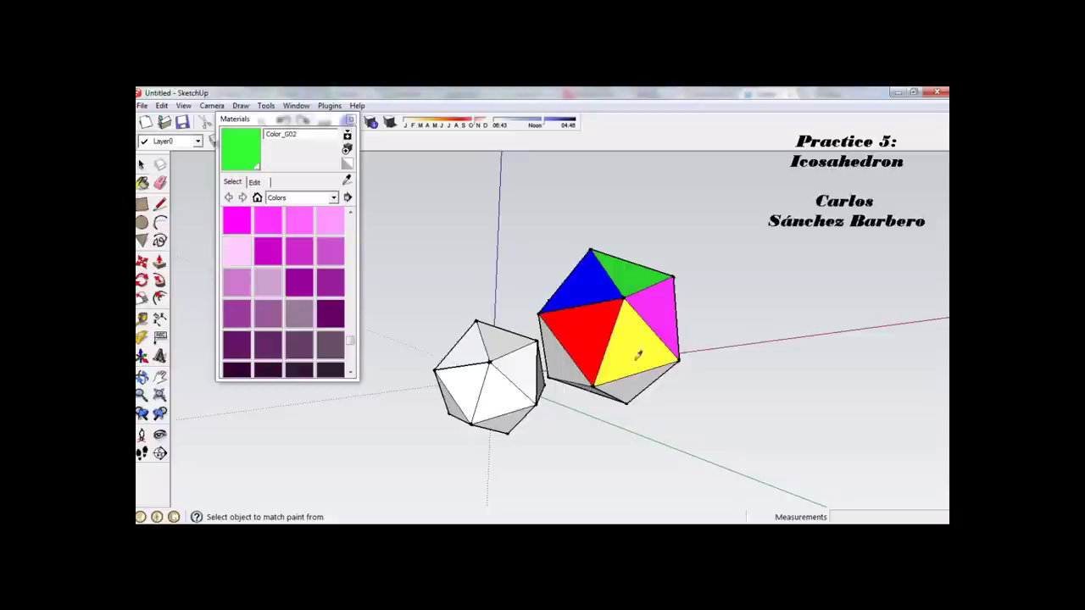
left_click(621, 381)
middle_click_drag(591, 386, 655, 295)
left_click(651, 287, "alt")
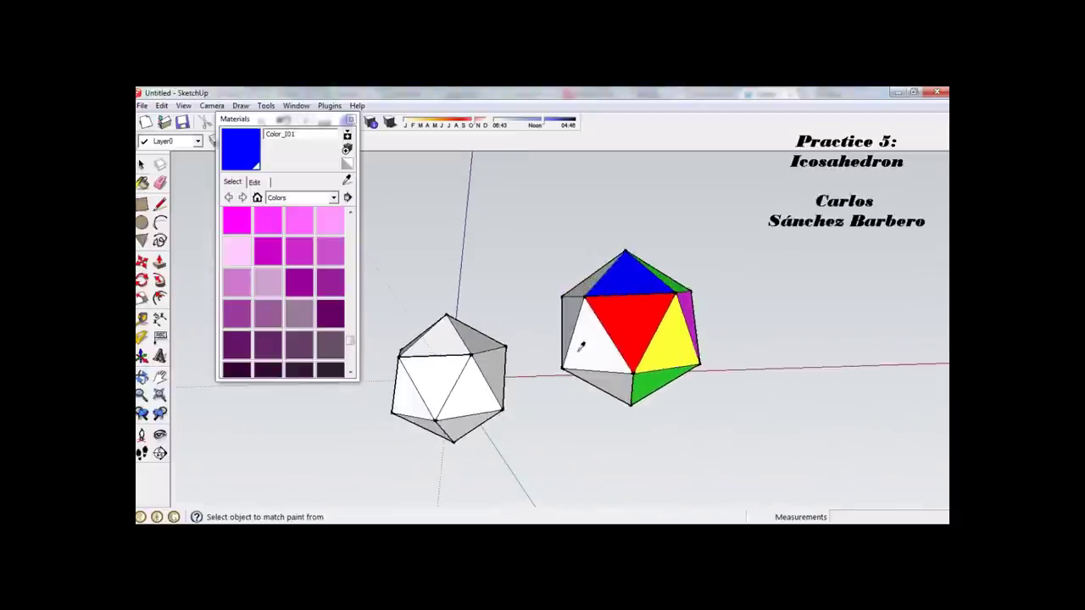
left_click(599, 349)
Step: Sample colours to paint an upper-left face green, a lower-left face magenta and a left face yellow
mouse_move(727, 346)
middle_mouse_down()
mouse_move(670, 351)
mouse_move(687, 371)
mouse_move(661, 377)
mouse_move(606, 287)
middle_mouse_up()
left_click(663, 377, "alt")
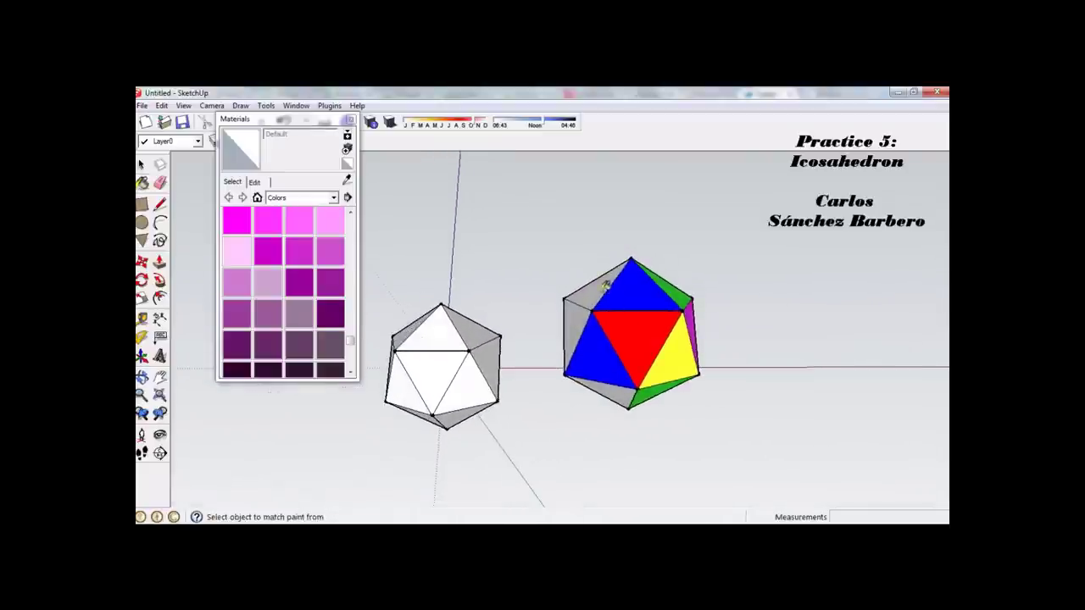
left_click(688, 292, "alt")
left_click(594, 290)
mouse_move(712, 305)
middle_mouse_down()
mouse_move(669, 333)
mouse_move(679, 339)
middle_mouse_up()
left_click(692, 342, "alt")
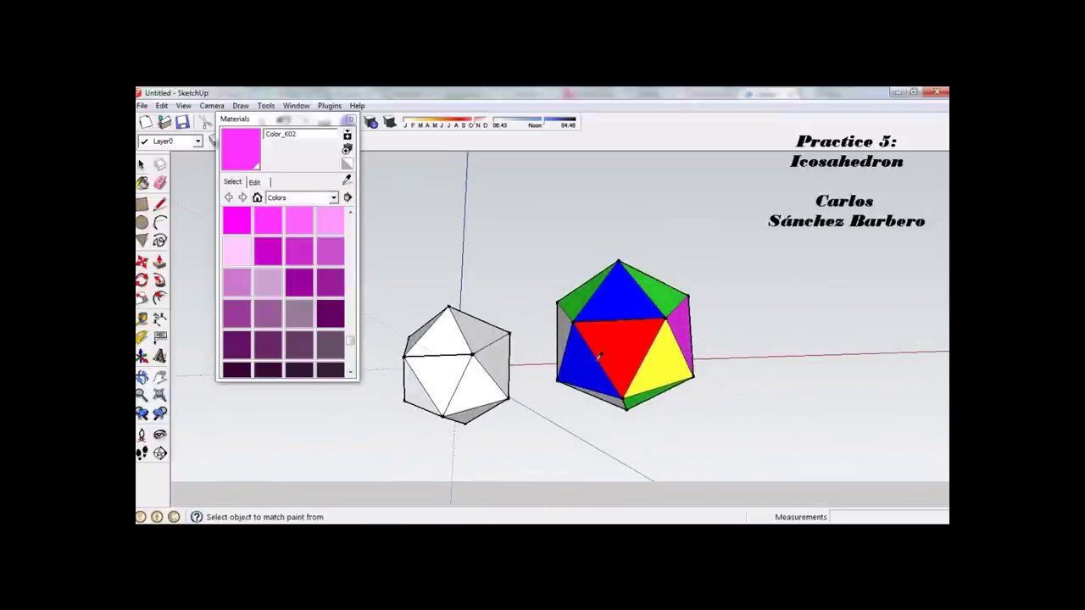
left_click(598, 359)
middle_click_drag(699, 358, 681, 372)
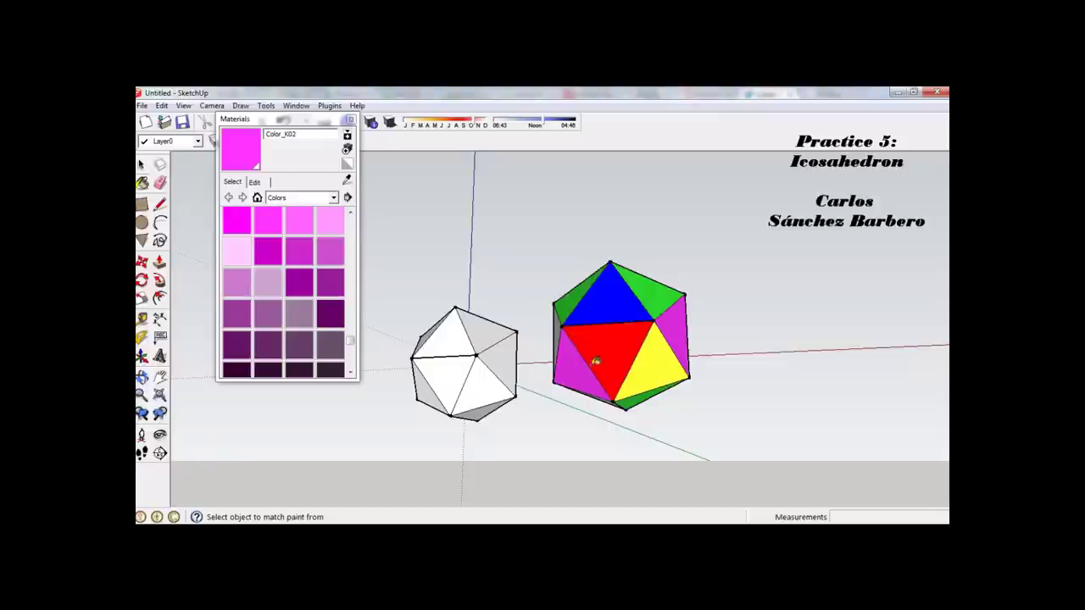
middle_click_drag(695, 361, 577, 350)
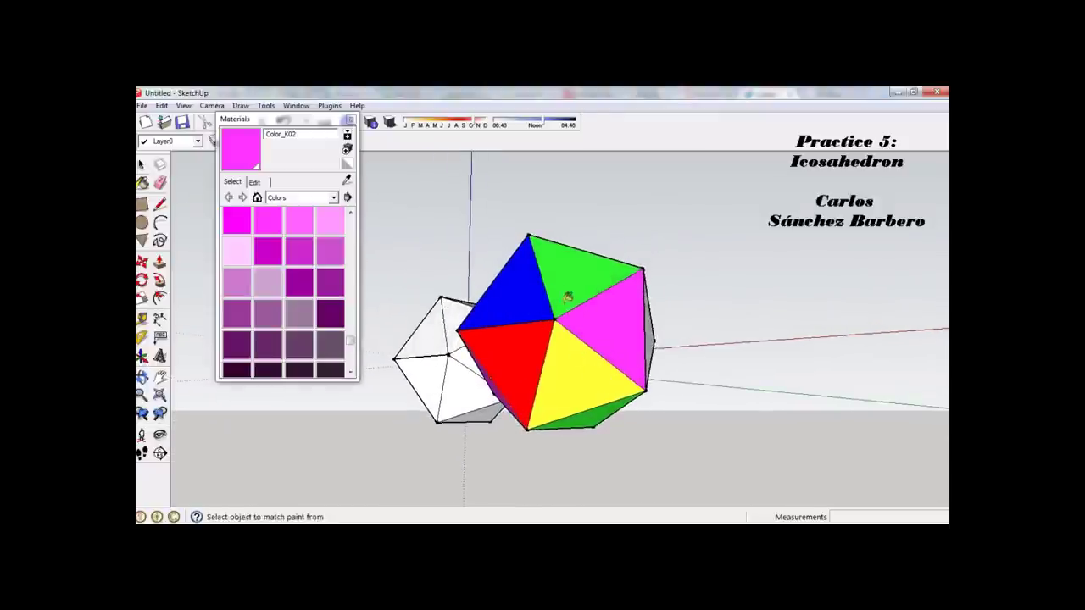
middle_click_drag(534, 339, 719, 374)
left_click(718, 374, "alt")
left_click(598, 338)
Step: Sample blue and paint the grey bottom face of the icosahedron blue
mouse_move(598, 337)
middle_mouse_down()
mouse_move(722, 339)
mouse_move(686, 309)
middle_mouse_up()
middle_click_drag(660, 363, 644, 280)
left_click(667, 254, "alt")
left_click(638, 386)
mouse_move(707, 396)
middle_mouse_down()
mouse_move(702, 285)
mouse_move(635, 281)
middle_mouse_up()
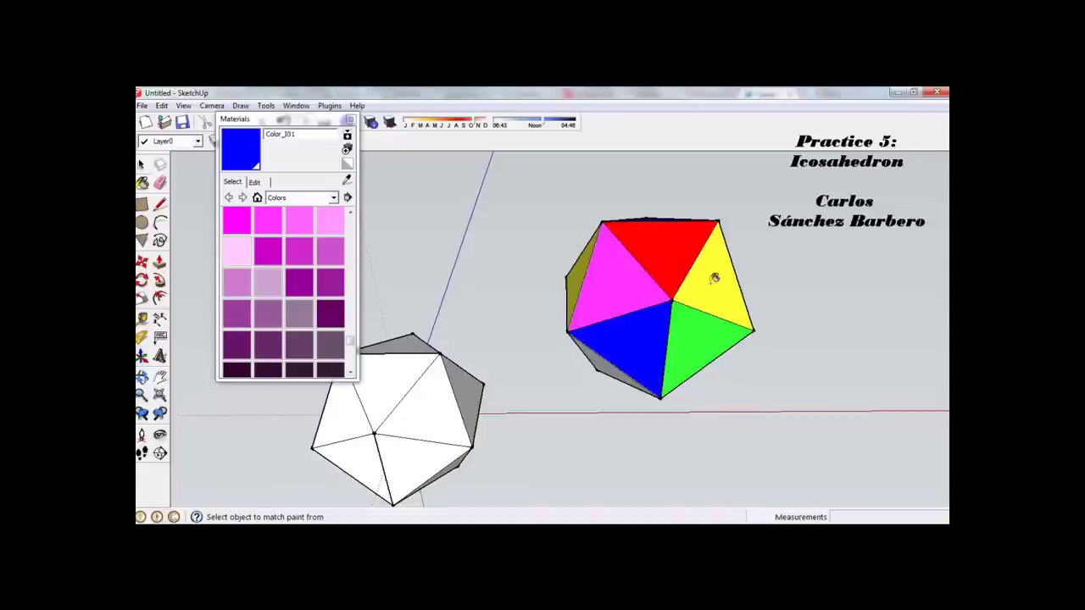
mouse_move(633, 291)
middle_mouse_down()
mouse_move(709, 347)
mouse_move(581, 375)
mouse_move(695, 382)
mouse_move(743, 448)
mouse_move(653, 397)
mouse_move(622, 310)
mouse_move(581, 436)
mouse_move(583, 347)
mouse_move(663, 328)
mouse_move(584, 307)
mouse_move(635, 339)
mouse_move(552, 242)
mouse_move(585, 254)
middle_mouse_up()
Step: Close the Materials panel and return to the Select tool
left_click(347, 180)
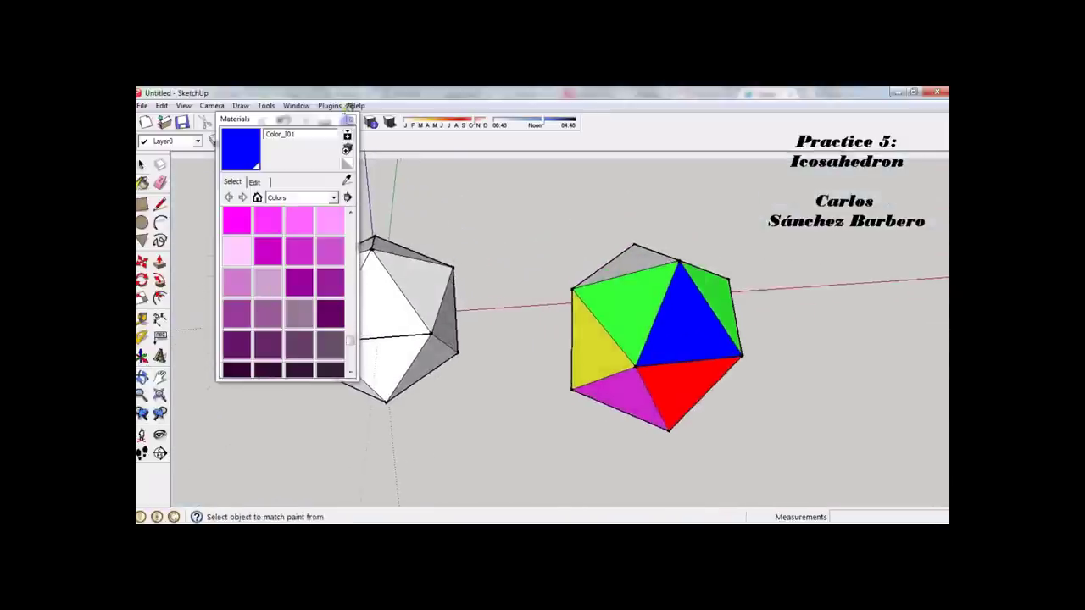
left_click(350, 119)
left_click(142, 165)
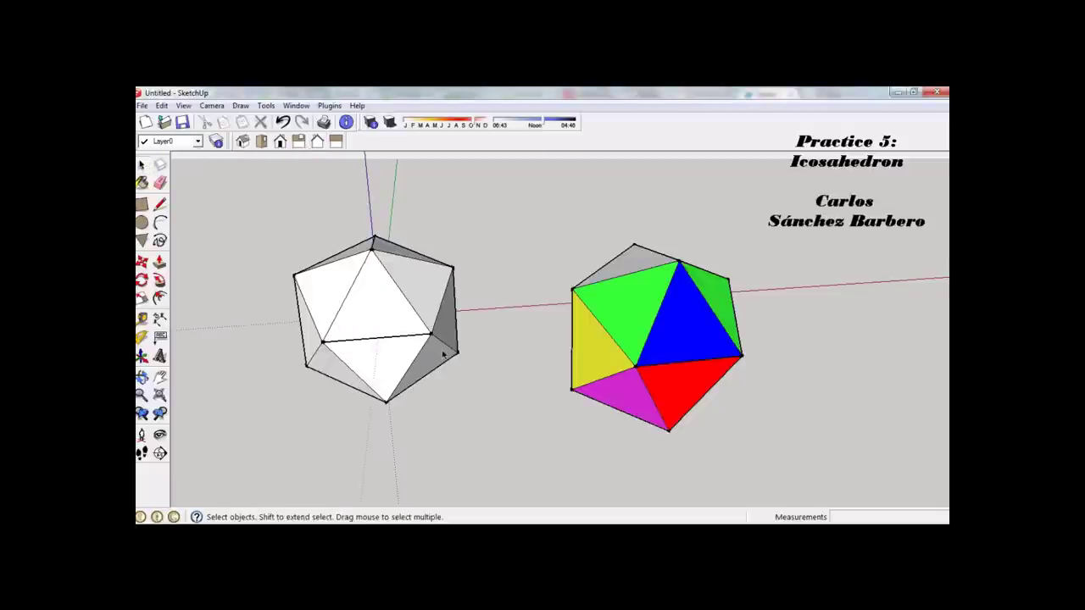
middle_click_drag(435, 376, 370, 218)
mouse_move(371, 218)
left_mouse_down()
mouse_move(495, 273)
mouse_move(614, 408)
left_mouse_up()
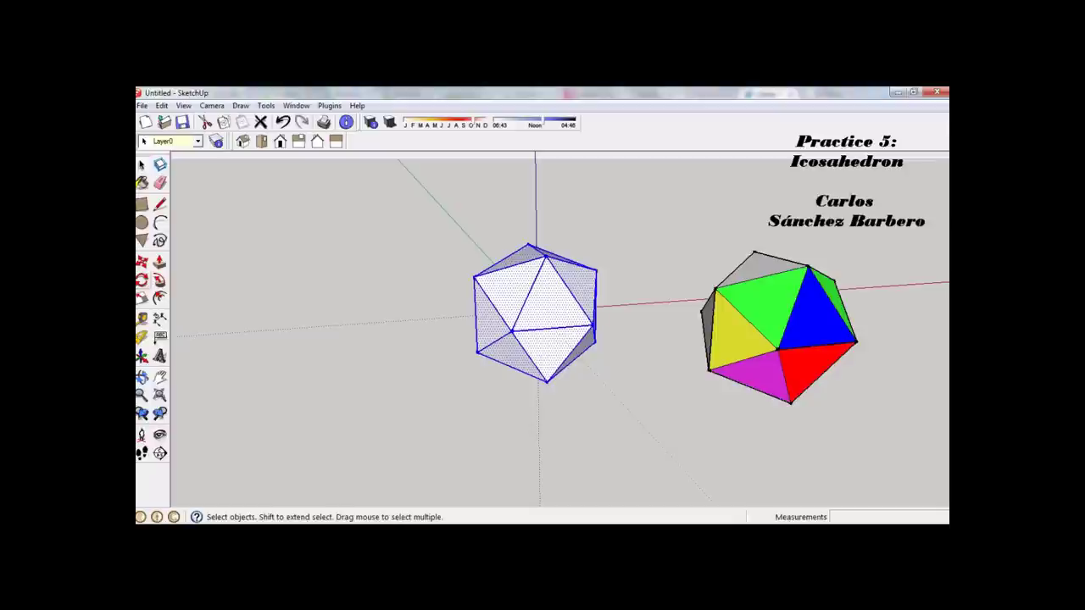
key("m")
left_click(501, 309)
key("ctrl")
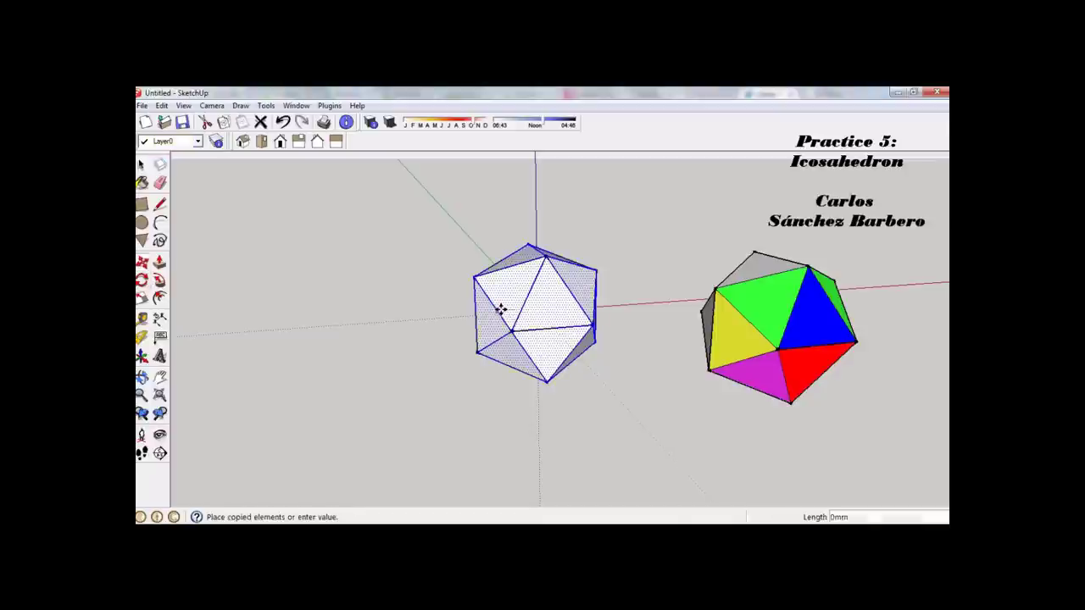
left_click(218, 331)
middle_click_drag(305, 371, 402, 387, "shift")
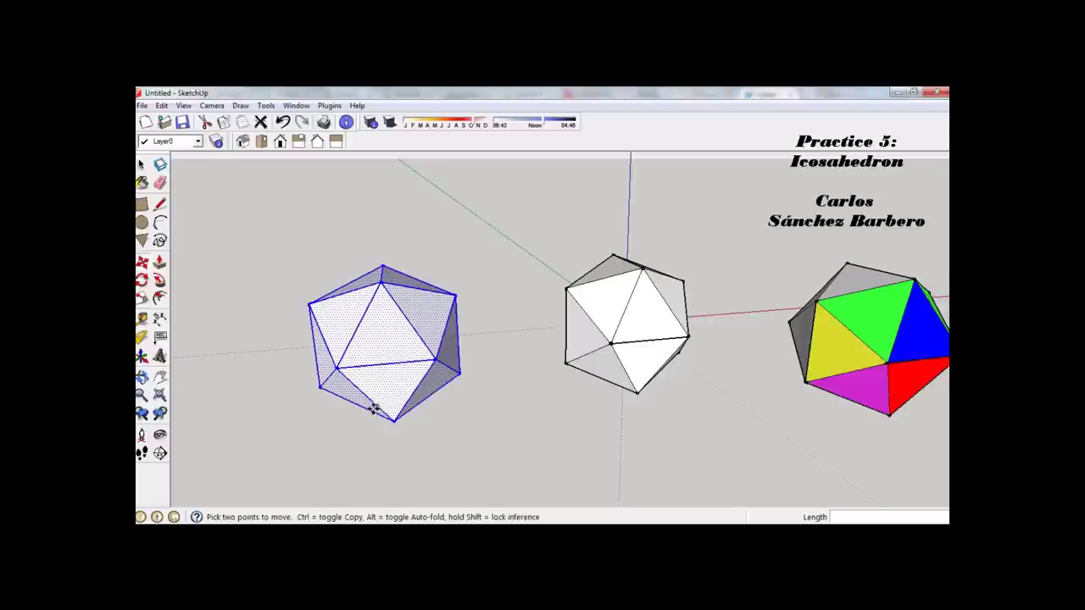
left_click(351, 433)
left_click(429, 396)
left_click(141, 164)
left_click(347, 339)
scroll(417, 363, "up", 1)
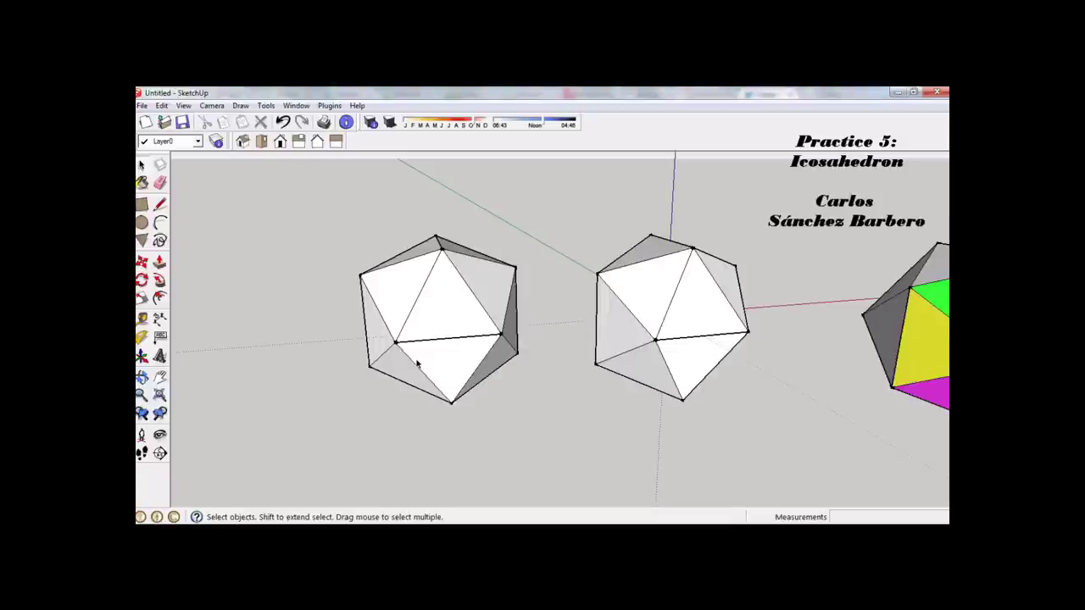
scroll(433, 346, "up", 2)
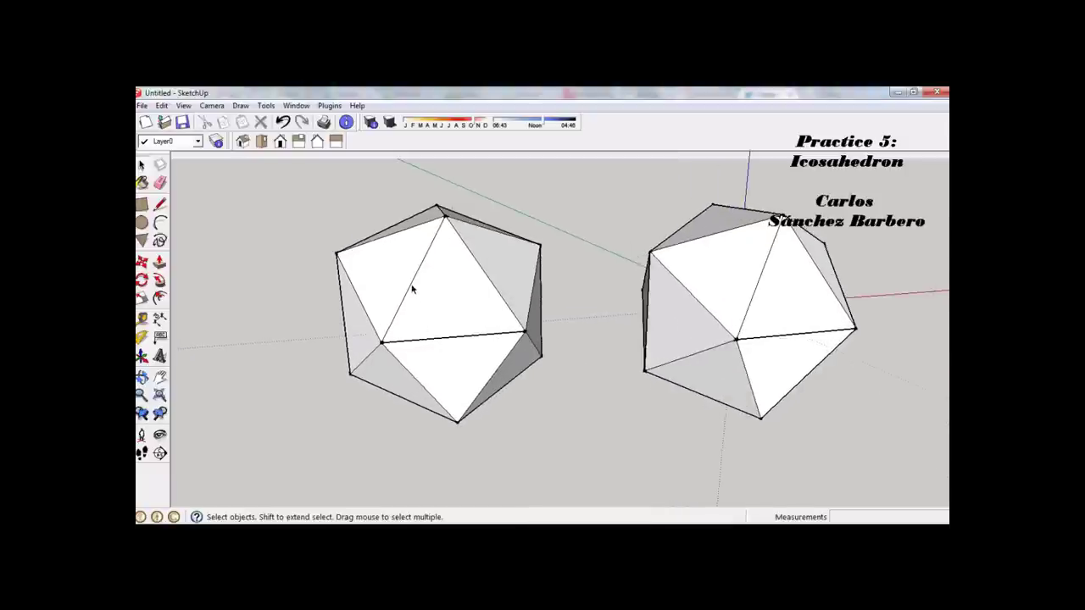
scroll(424, 285, "up", 1)
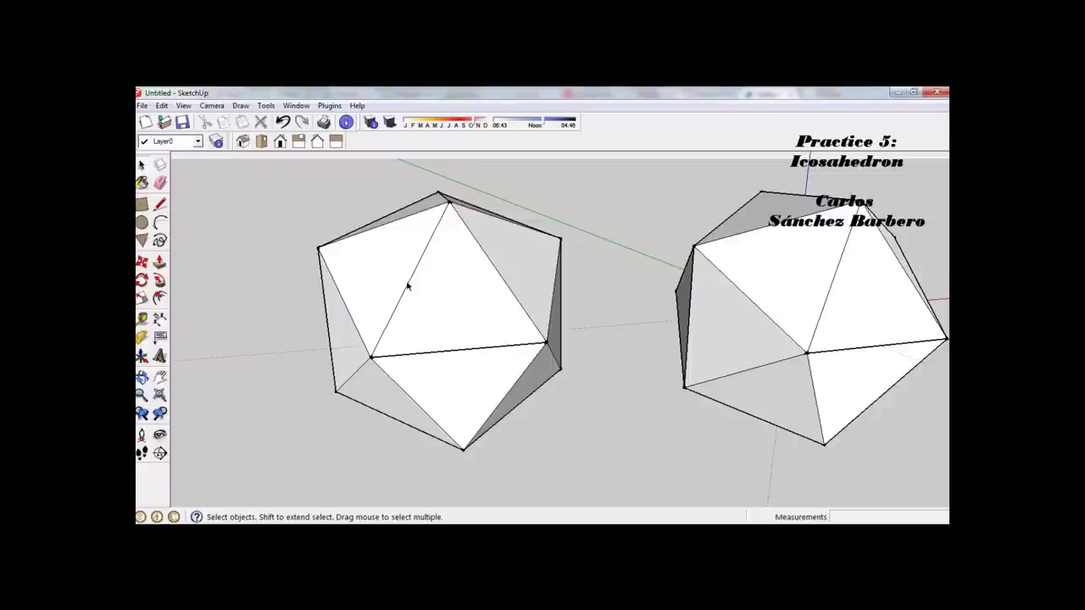
left_click(407, 287)
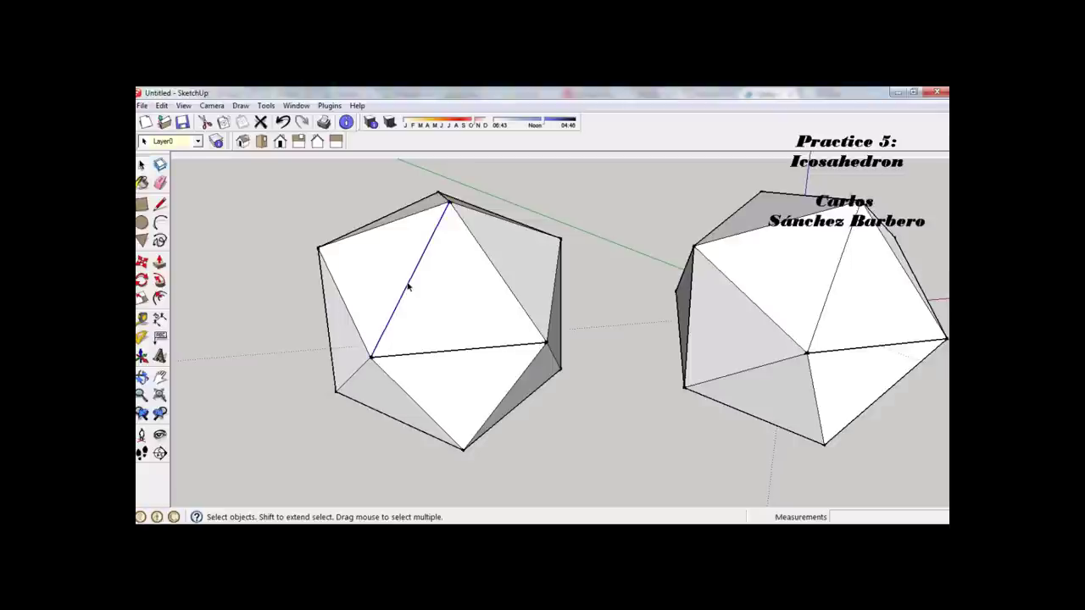
Step: Divide the diagonal, bottom and right edges of the front triangle into 3 segments each
right_click(407, 286)
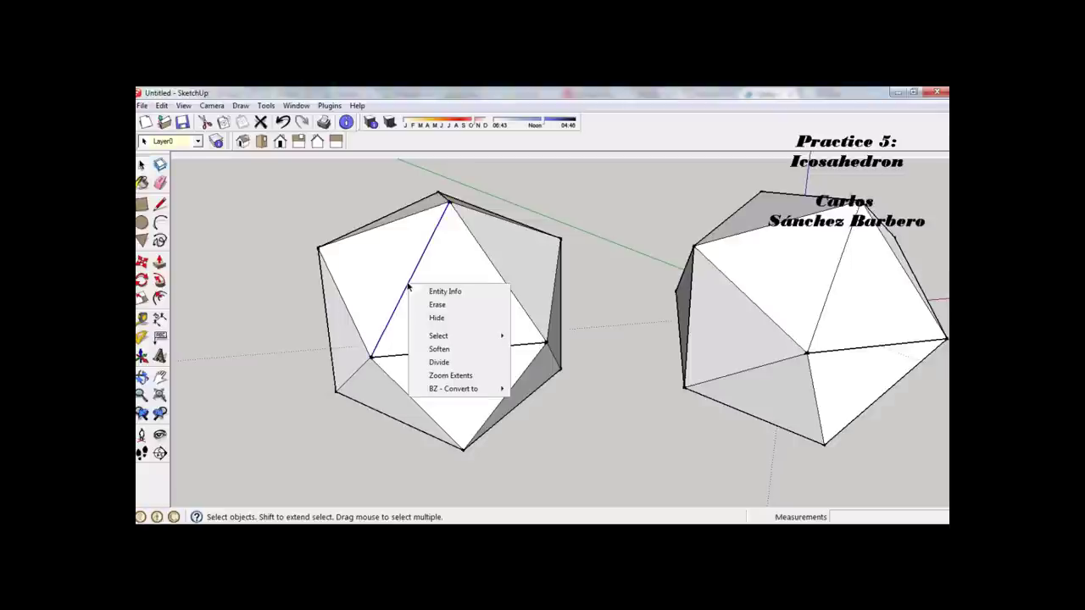
left_click(439, 363)
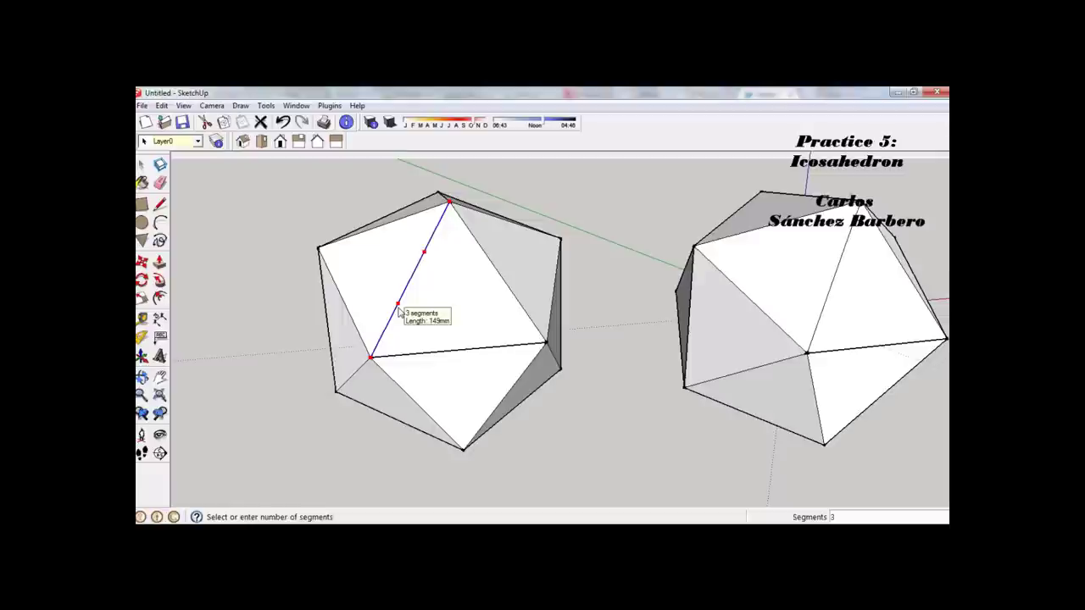
left_click(431, 260)
right_click(444, 354)
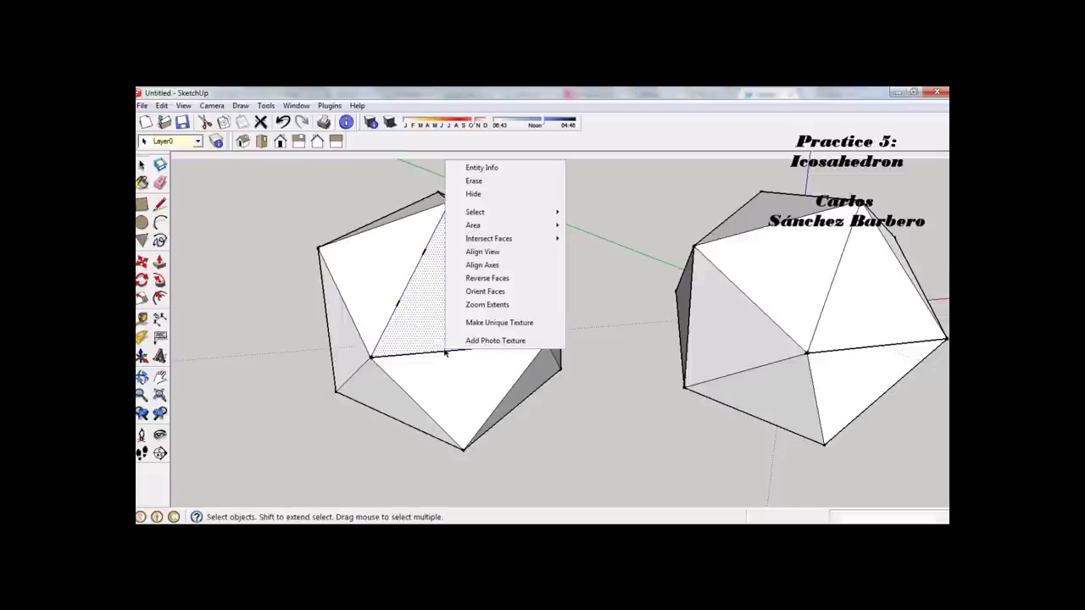
left_click(426, 361)
left_click(427, 354)
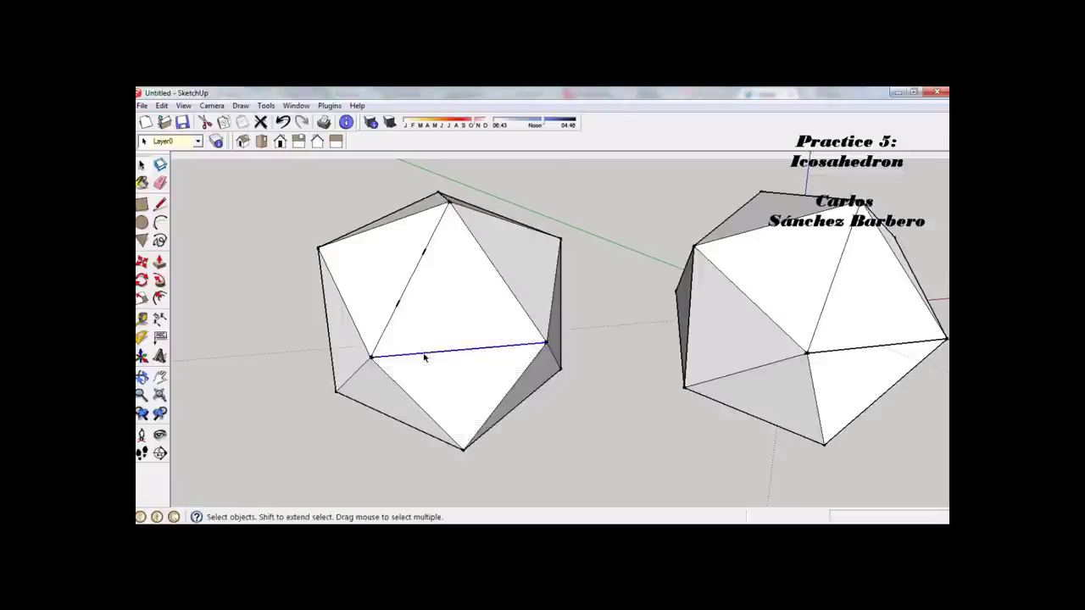
right_click(434, 354)
left_click(463, 432)
left_click(429, 371)
right_click(521, 307)
left_click(559, 380)
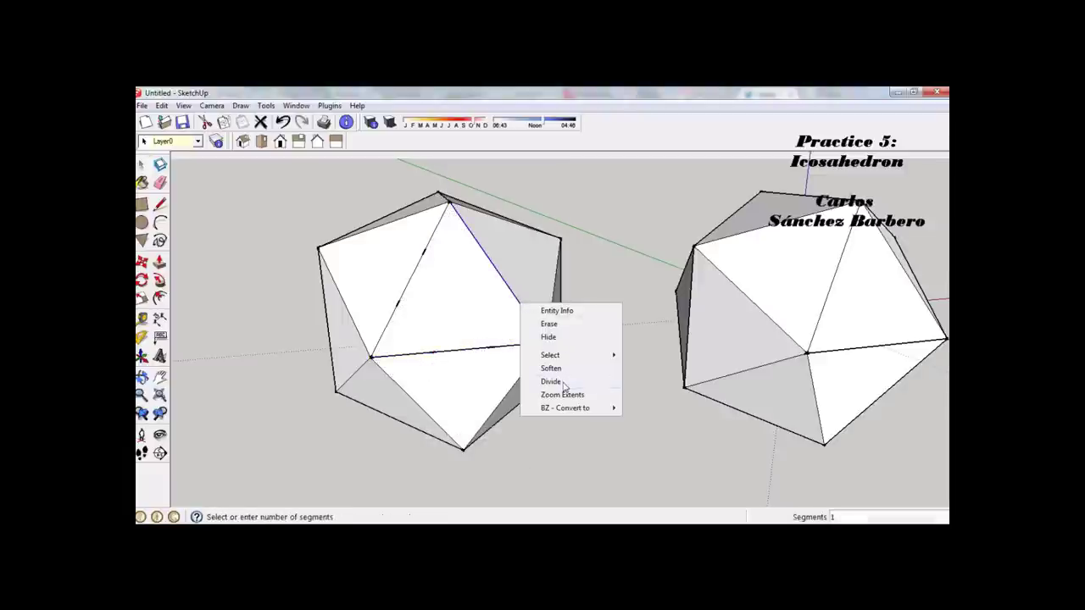
left_click(515, 303)
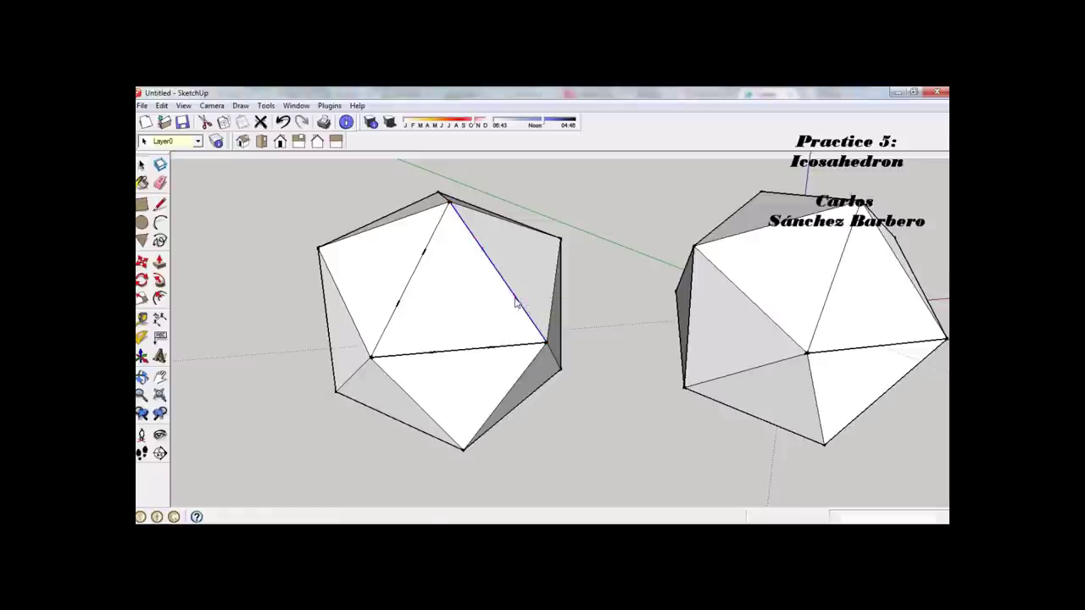
Step: Draw three lines between division points, cutting off the triangle's top, lower-right and lower-left corners
left_click(162, 207)
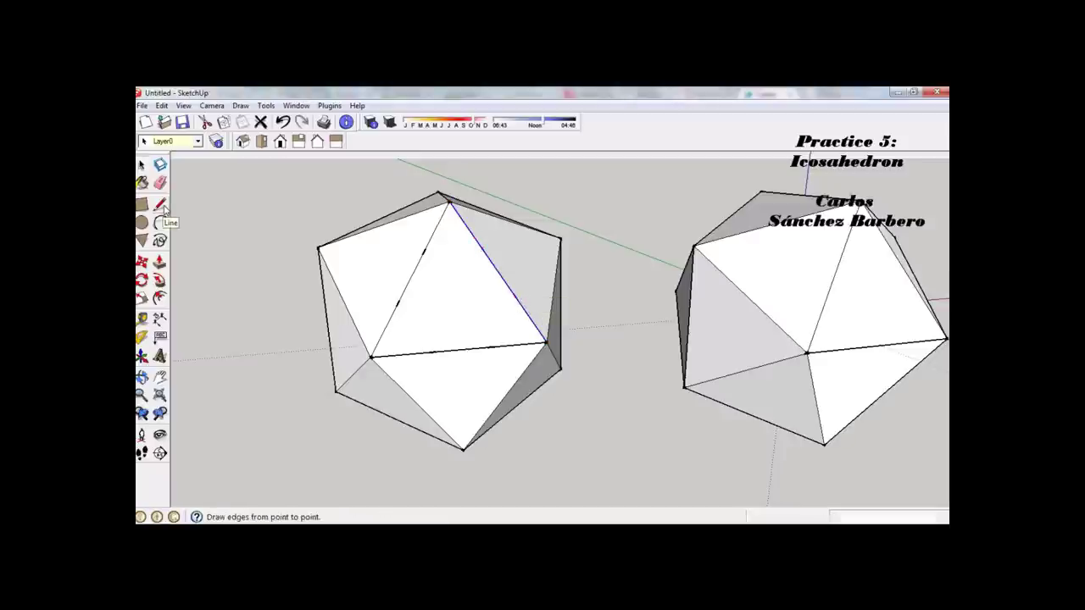
left_click(423, 252)
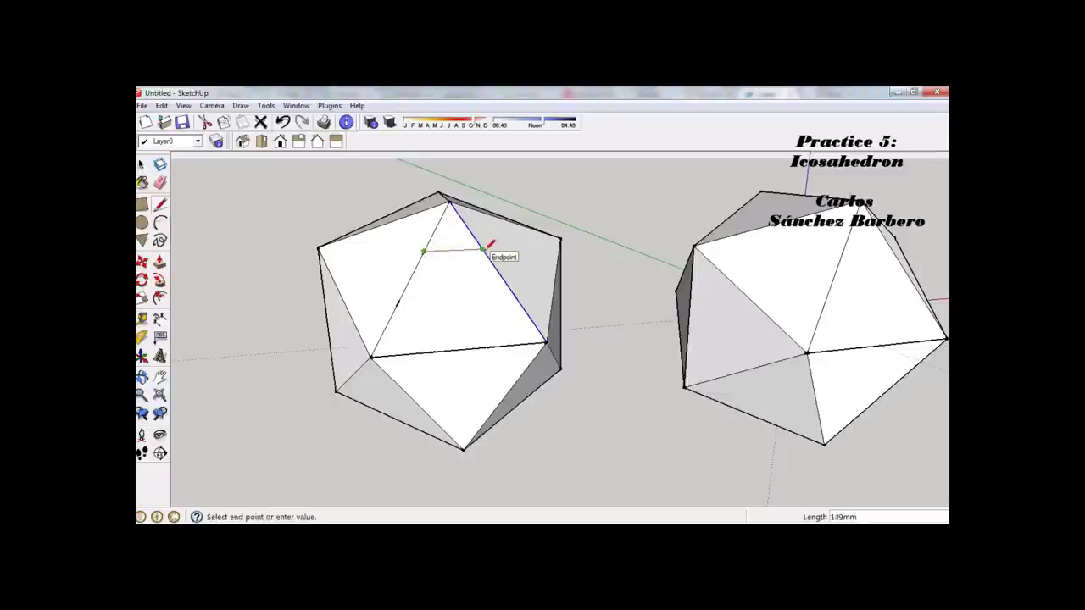
left_click(483, 249)
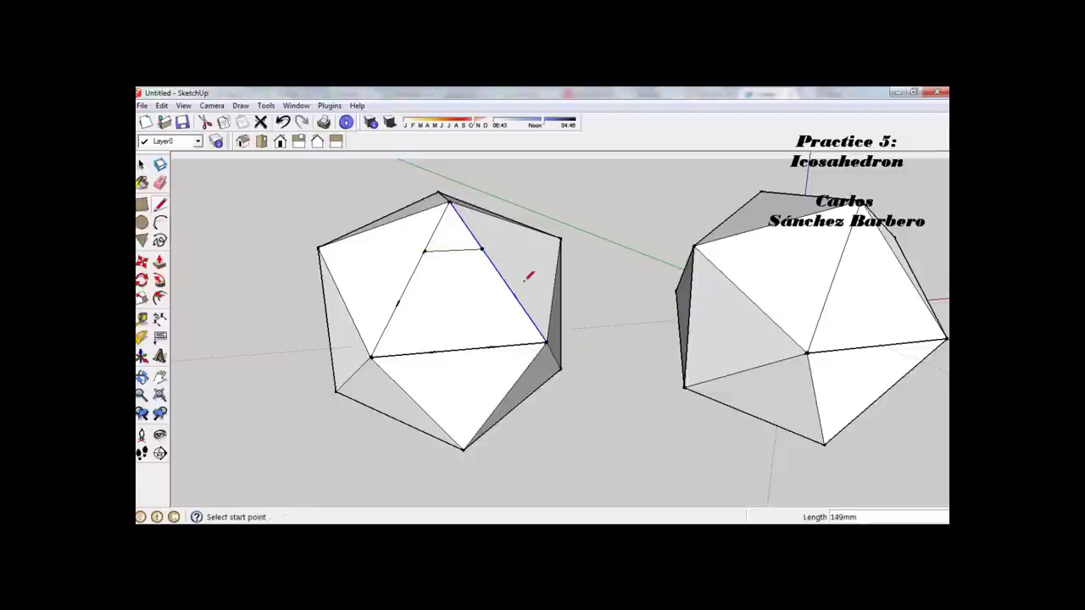
left_click(514, 297)
left_click(492, 347)
left_click(432, 351)
left_click(398, 302)
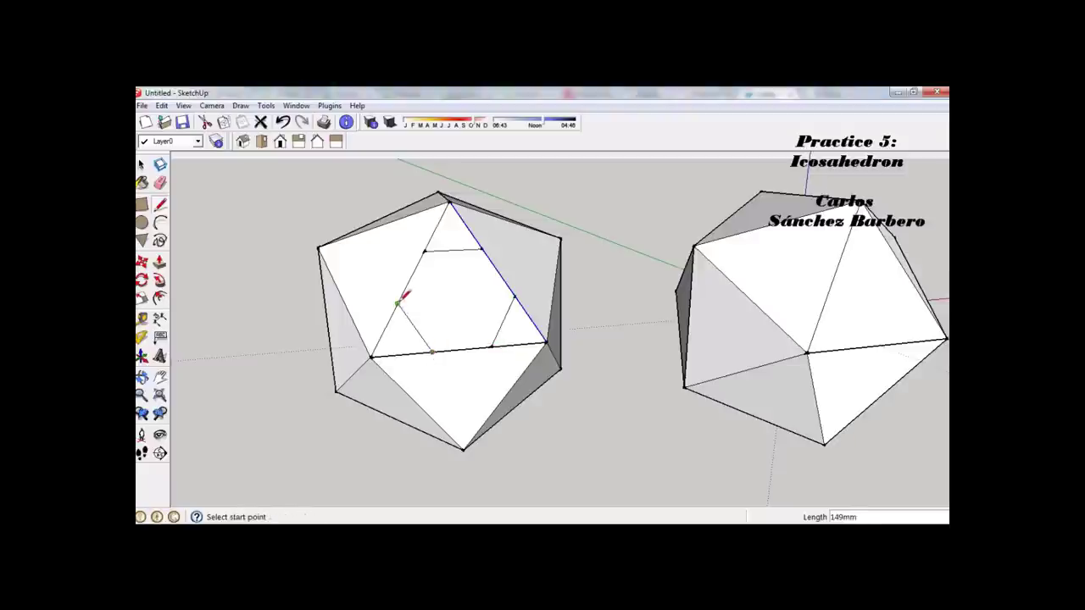
scroll(421, 295, "up", 2)
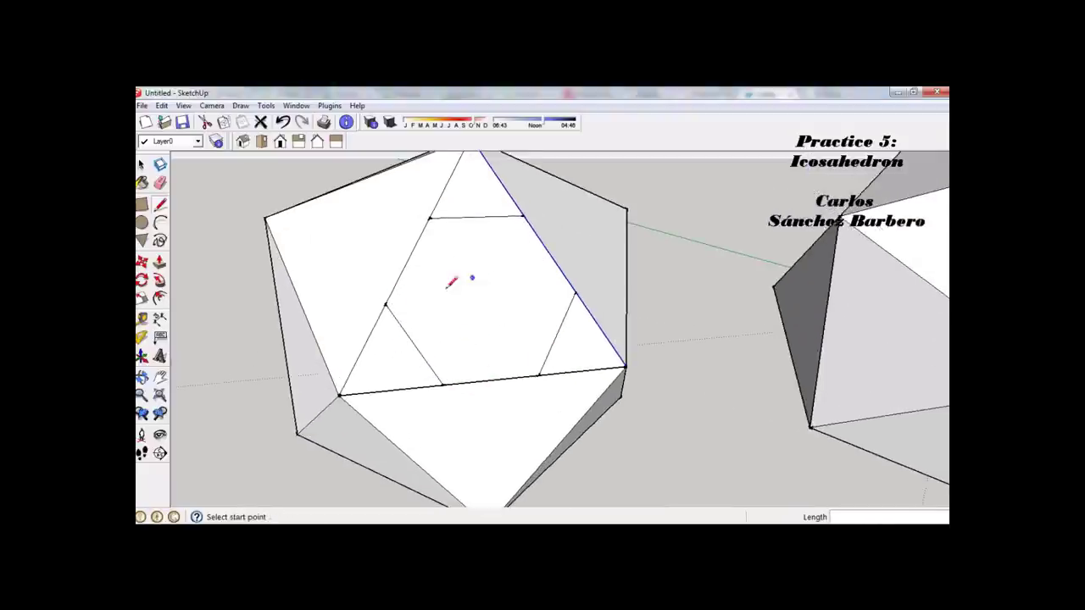
Step: Divide the neighbouring face's top-left and diagonal edges into 3 segments each
middle_click_drag(396, 294, 602, 332)
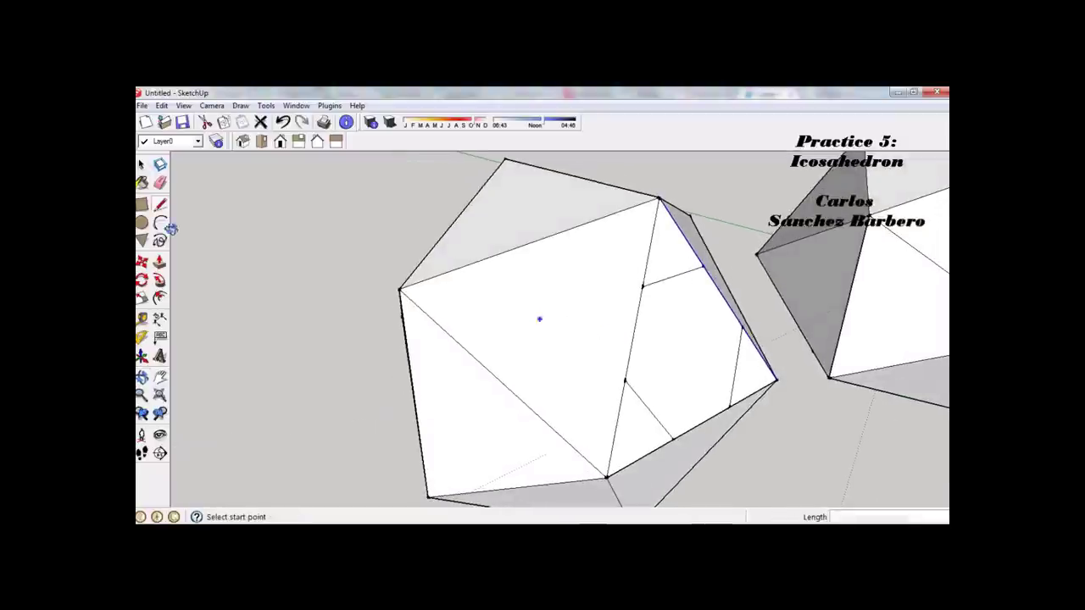
key("space")
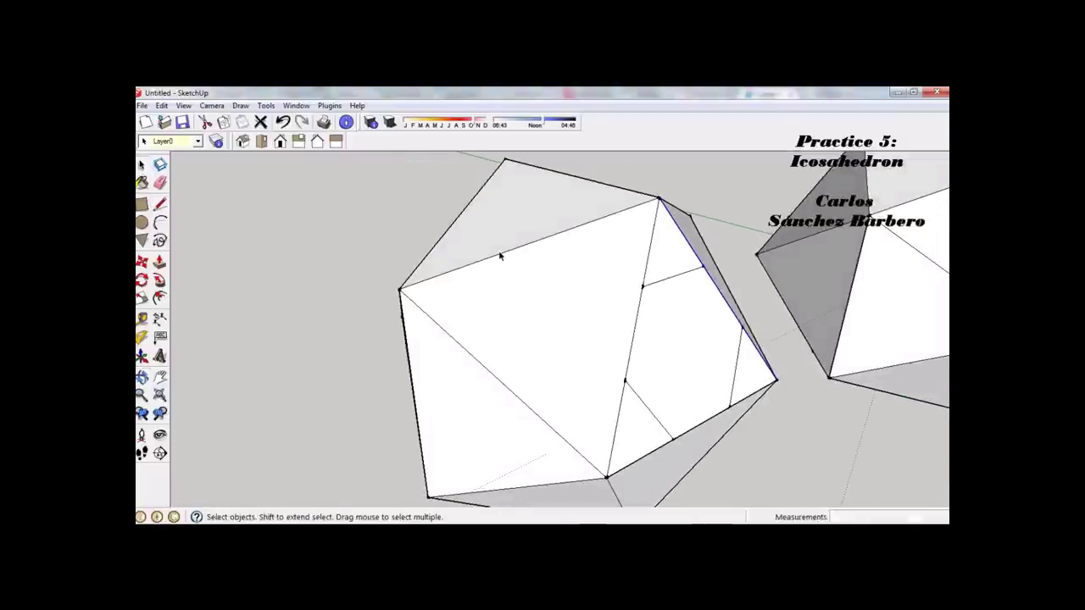
left_click(500, 256)
right_click(498, 255)
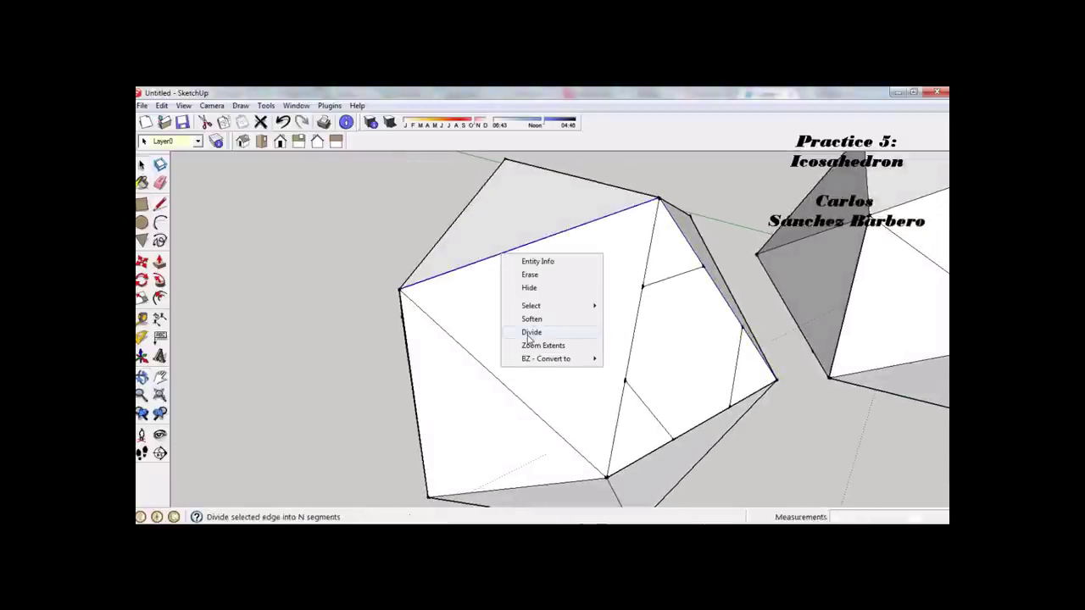
left_click(529, 332)
left_click(502, 267)
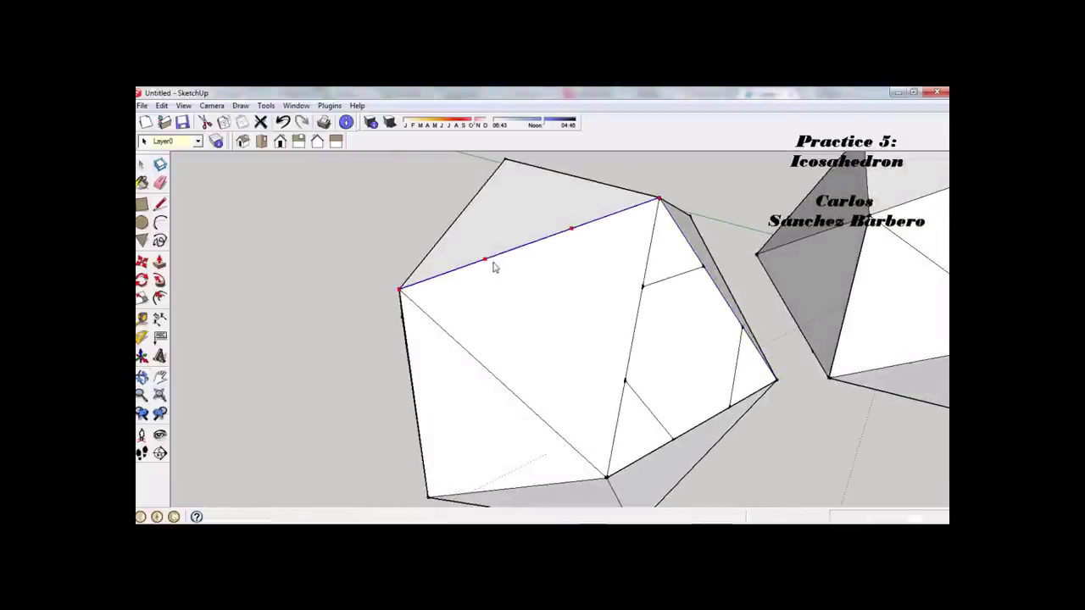
right_click(469, 355)
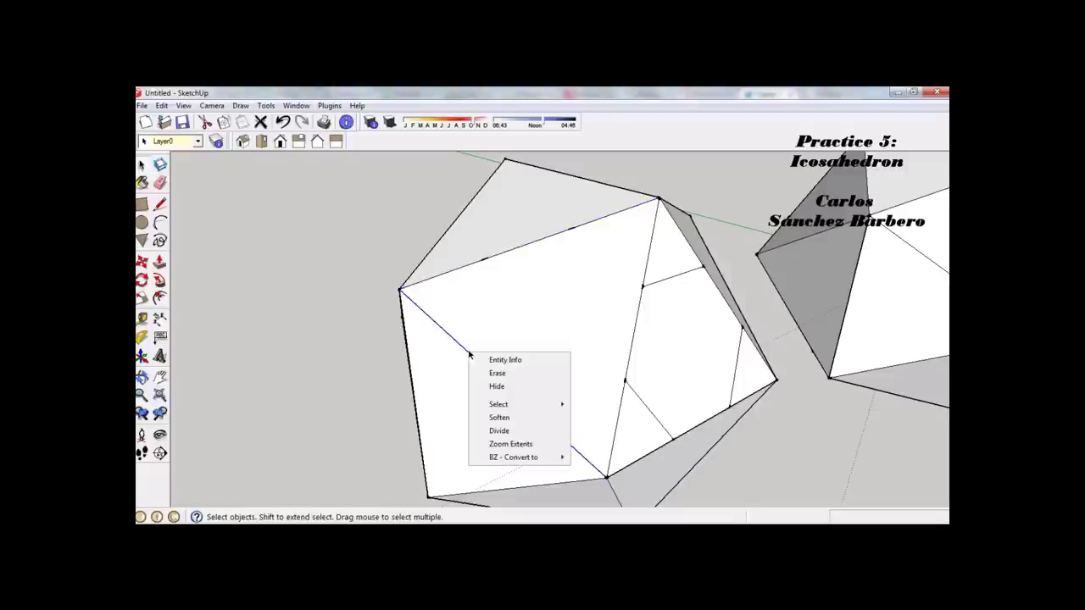
left_click(499, 430)
left_click(473, 361)
Step: Draw three lines between the new division points to trim the neighbouring faces' corners
key("l")
left_click(484, 258)
left_click(465, 347)
left_click(571, 229)
left_click(642, 286)
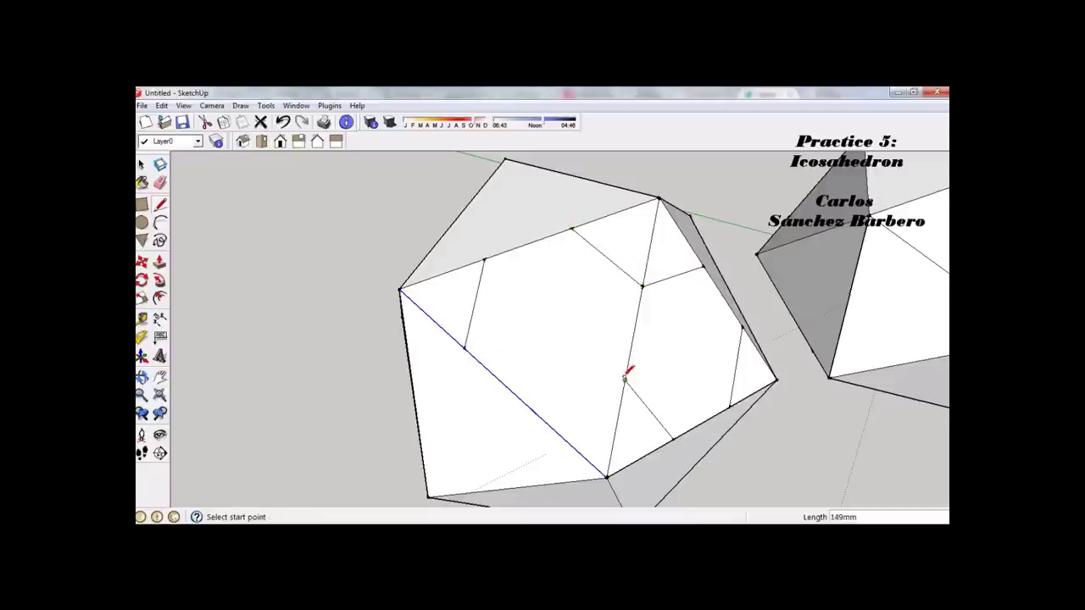
left_click(625, 380)
left_click(535, 413)
Step: Divide the vertical edge into 3 segments and draw a corner-cutting line from its division point
mouse_move(533, 424)
middle_mouse_down()
mouse_move(632, 319)
mouse_move(504, 314)
middle_mouse_up()
right_click(471, 307)
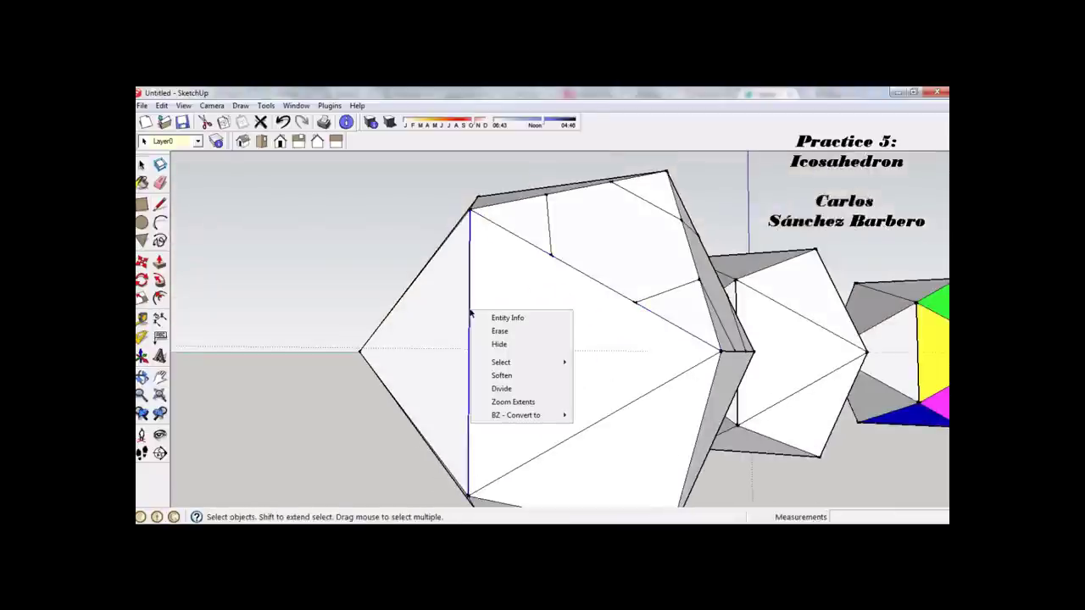
left_click(492, 372)
left_click(471, 315)
key("l")
left_click(468, 303)
key("Escape")
left_click(470, 303)
left_click(551, 254)
Step: Divide the lower diagonal edge into 3 and draw two more lines trimming the lower corners
key("space")
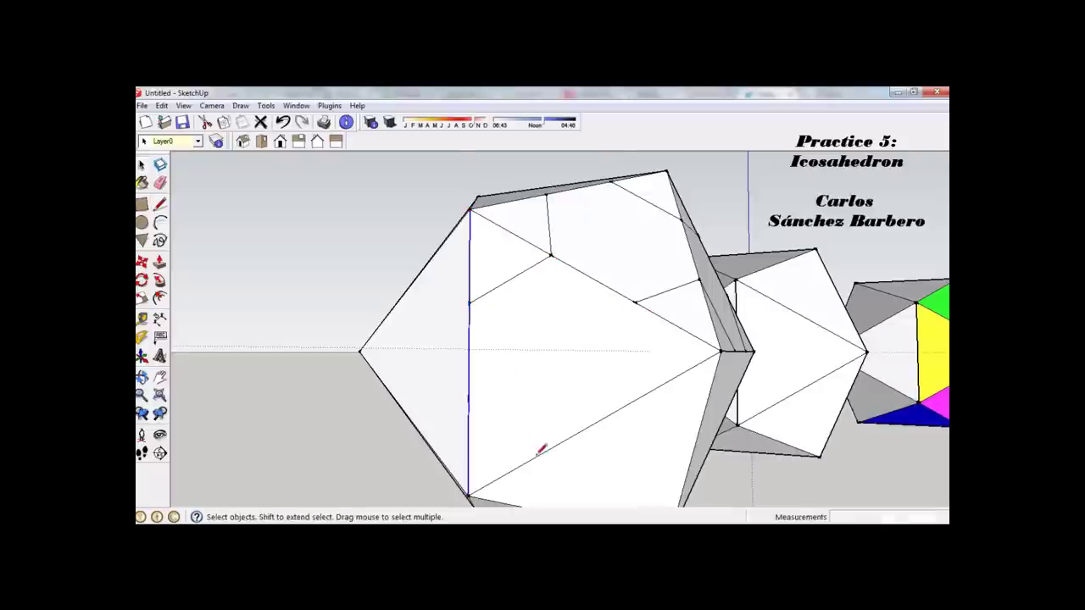
right_click(537, 460)
left_click(557, 421)
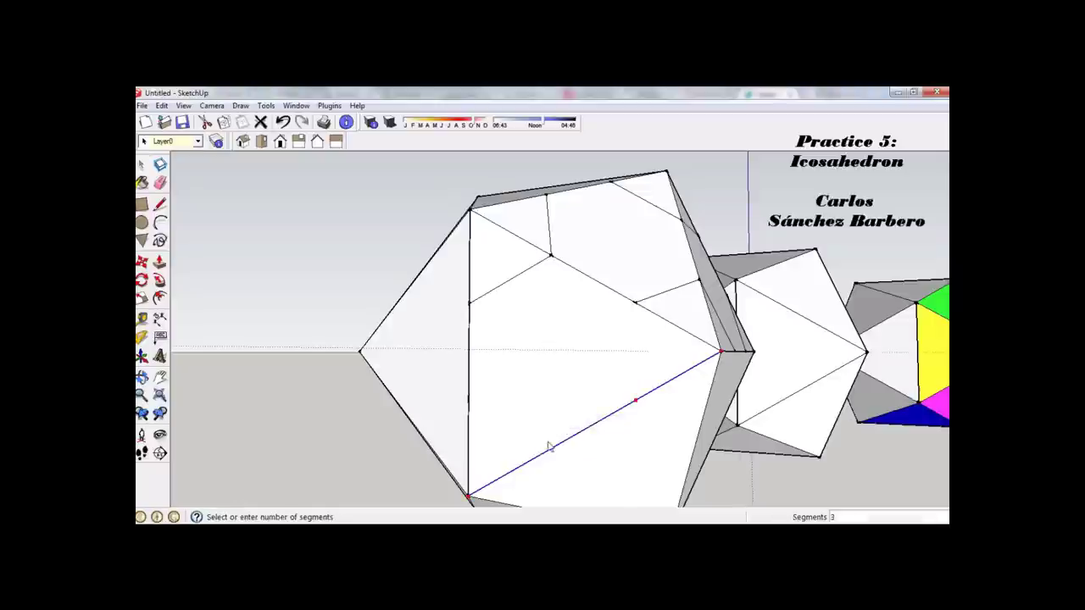
left_click(541, 456)
key("l")
left_click(551, 447)
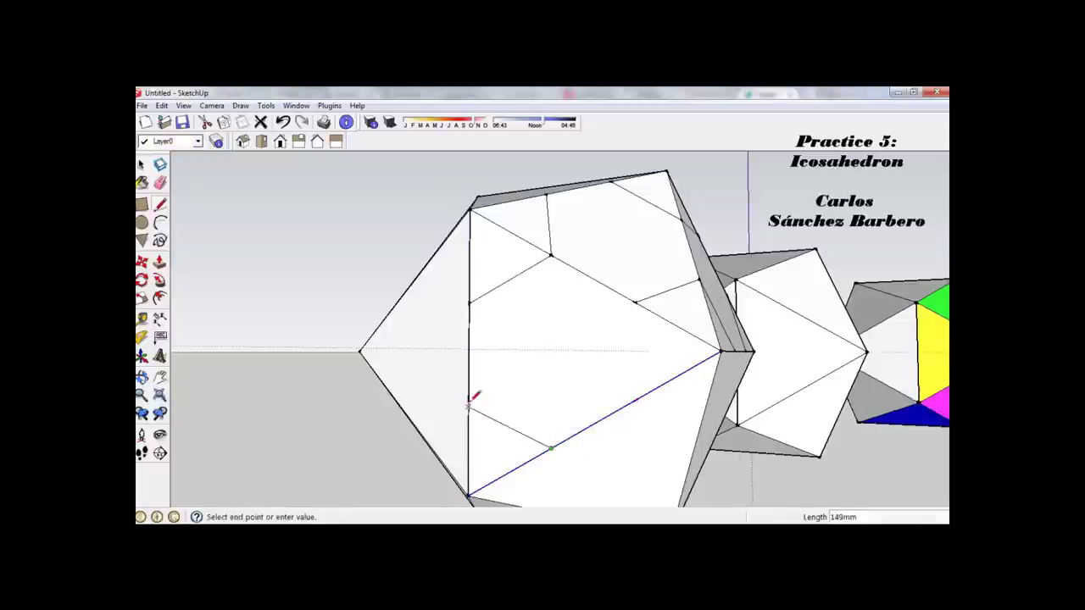
left_click(469, 398)
left_click(636, 399)
left_click(635, 302)
mouse_move(635, 302)
middle_mouse_down()
mouse_move(556, 308)
mouse_move(591, 341)
middle_mouse_up()
key("space")
Step: Divide an edge into equal parts and draw two corner-cutting lines meeting at its division point
left_click(603, 335)
right_click(605, 339)
left_click(624, 409)
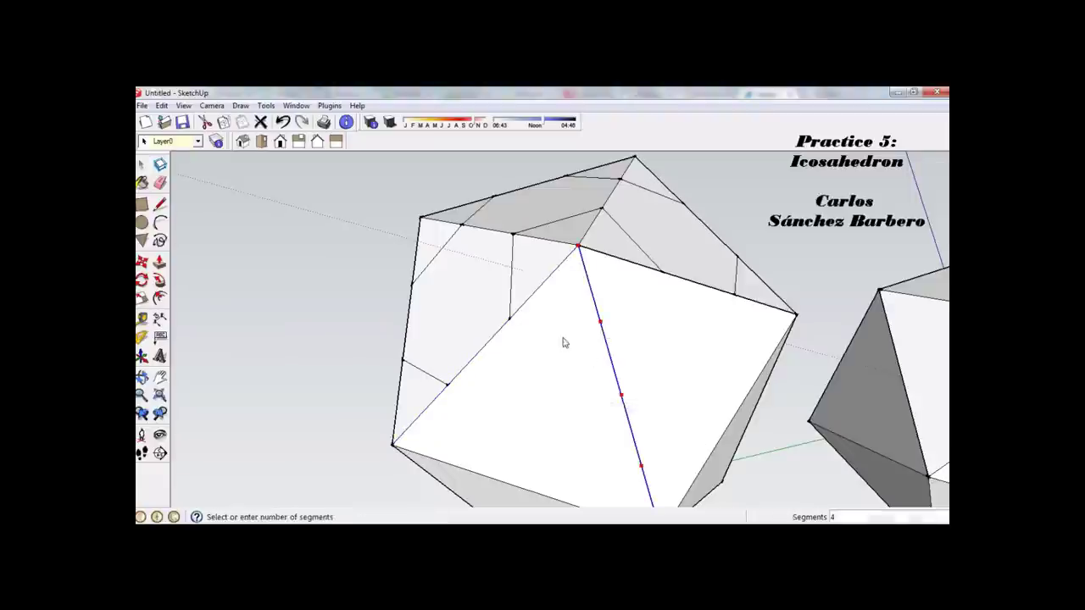
left_click(607, 366)
key("l")
left_click(607, 346)
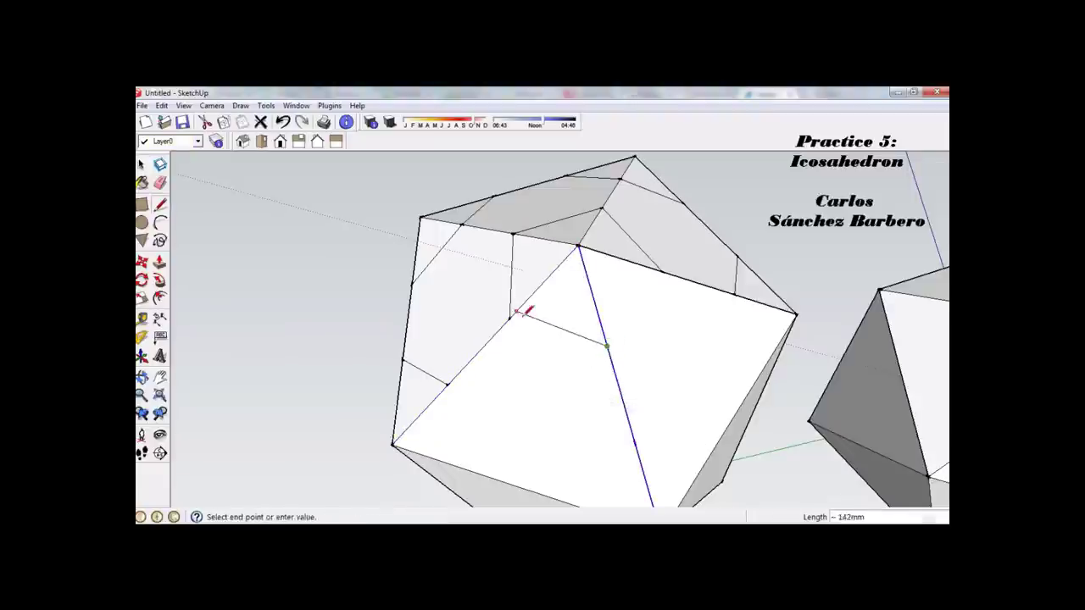
left_click(510, 318)
left_click(660, 273)
left_click(607, 346)
key("space")
Step: Split the next face's edge into thirds and join its division points with lines
middle_click_drag(733, 352, 695, 329)
left_click(691, 326)
right_click(691, 327)
left_click(721, 403)
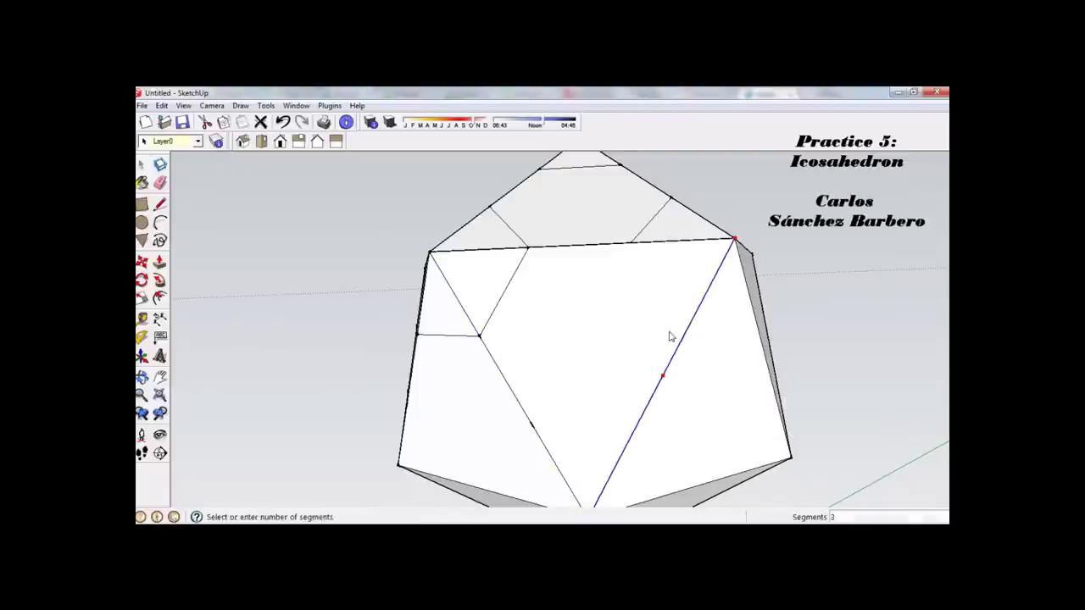
left_click(674, 335)
key("l")
left_click(687, 328)
left_click(632, 243)
left_click(532, 424)
left_click(638, 421)
key("space")
Step: Divide a diagonal edge into three and draw a line from its division point to a vertex
middle_click_drag(795, 379, 637, 412)
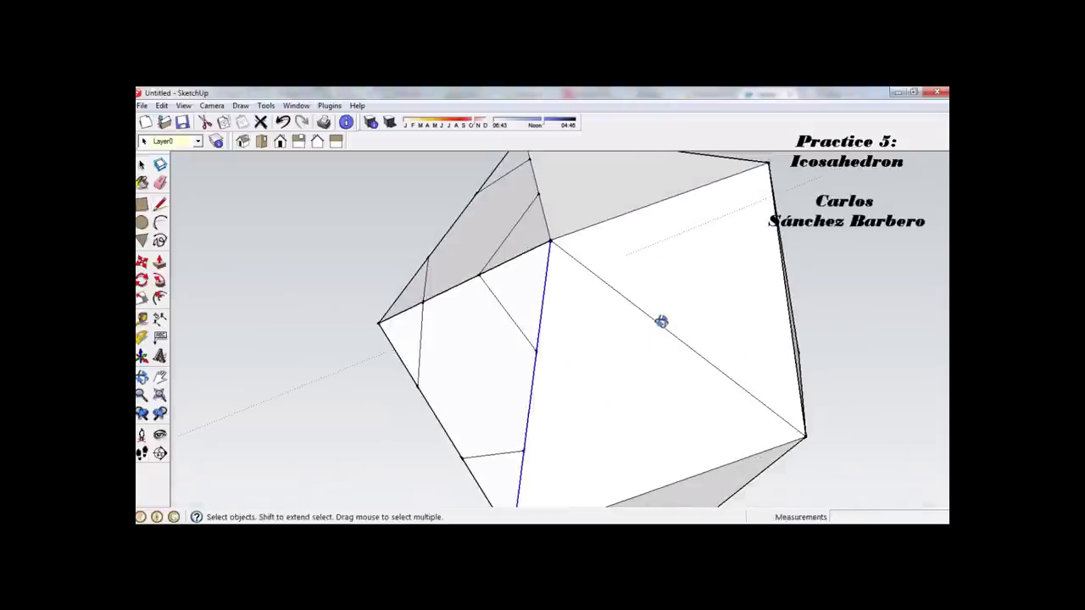
left_click(635, 304)
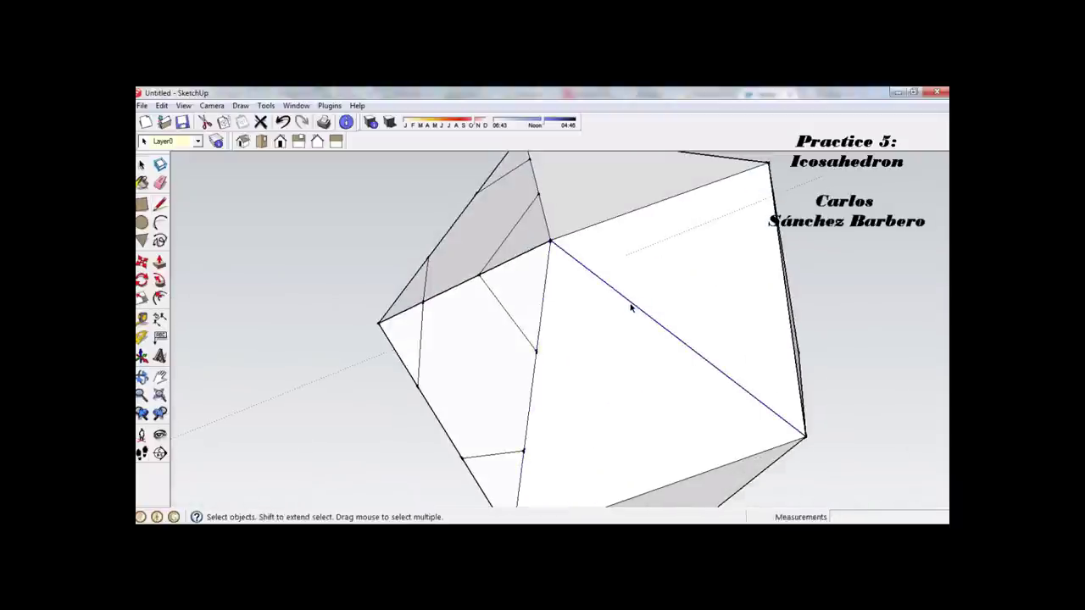
right_click(630, 307)
left_click(682, 382)
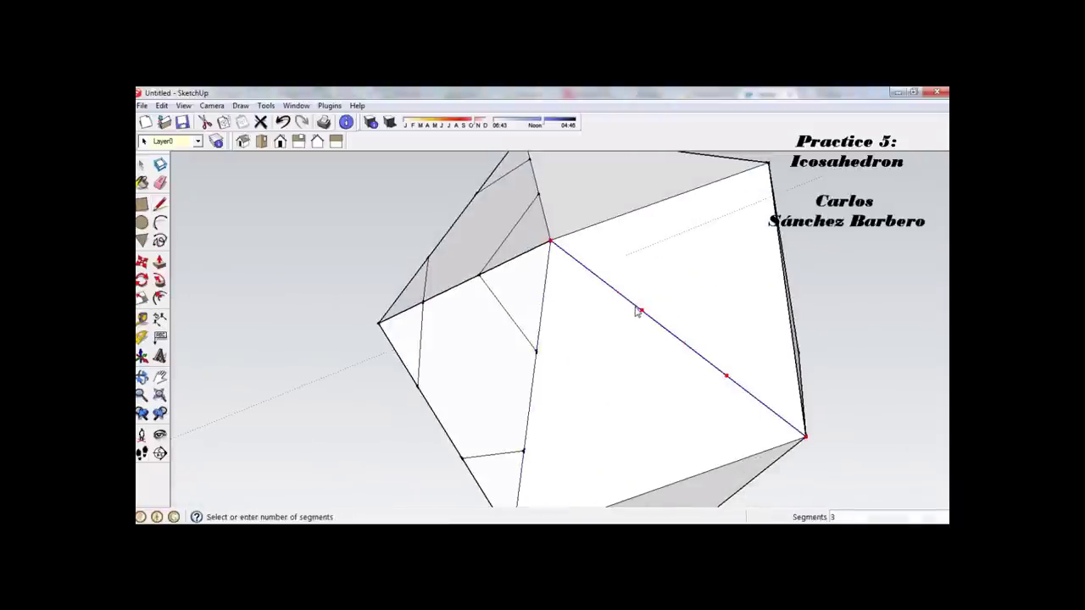
left_click(638, 312)
key("l")
left_click(642, 312)
left_click(536, 350)
middle_click_drag(671, 211, 611, 257)
key("space")
Step: Split the upper diagonal edge into thirds, drawing a vertical line and a line to the left point
left_click(611, 258)
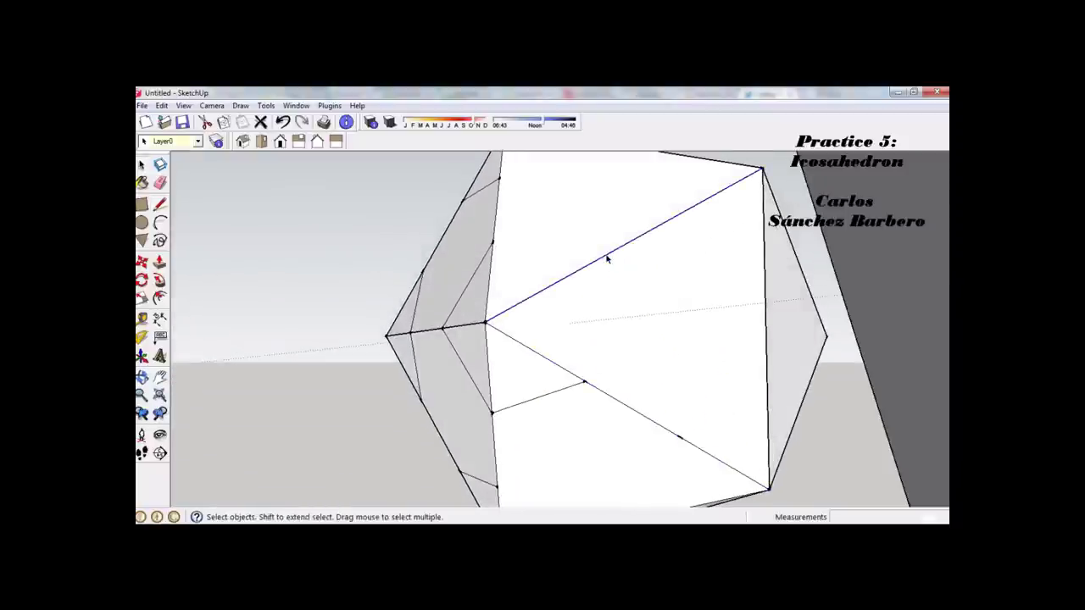
right_click(607, 258)
left_click(631, 335)
left_click(585, 268)
key("l")
left_click(585, 268)
left_click(585, 381)
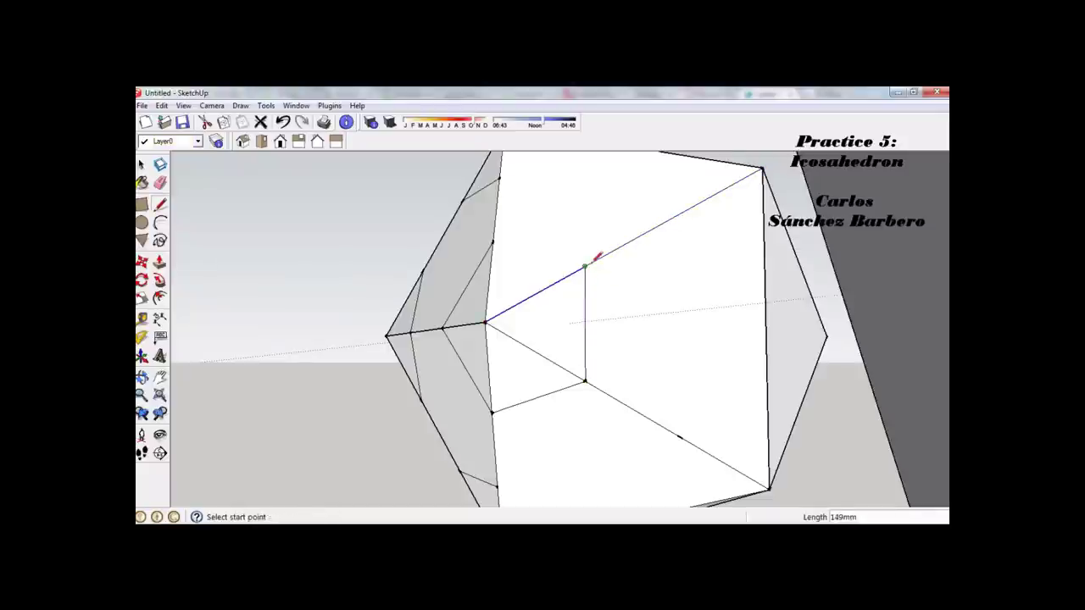
left_click(586, 266)
left_click(493, 242)
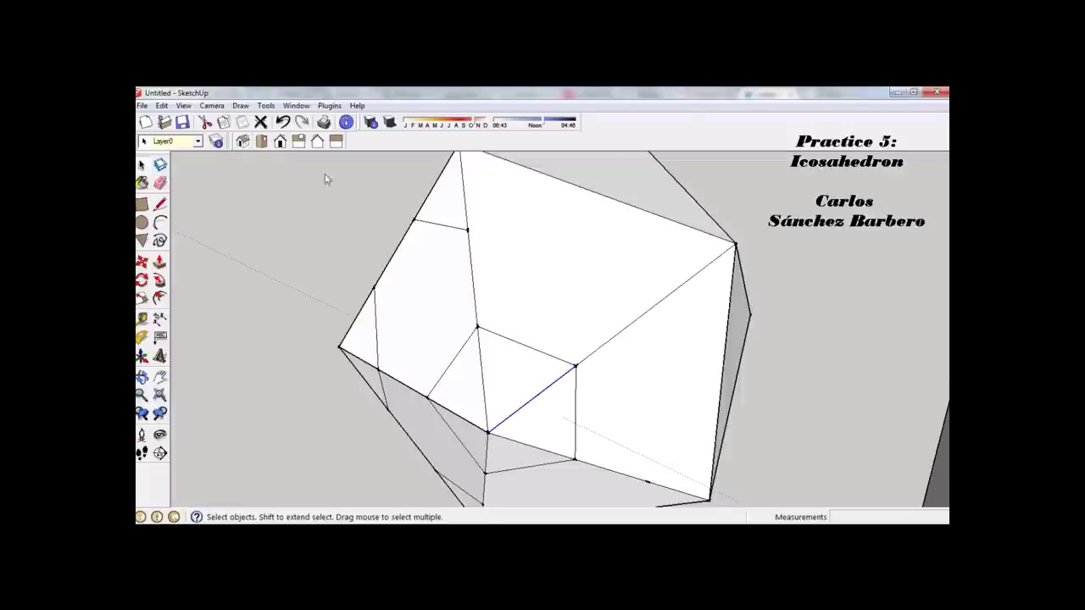
Step: Halve a long upper edge and draw a line from its midpoint to the inner vertex
scroll(636, 315, "up", 2)
left_click(697, 275)
mouse_move(634, 228)
middle_mouse_down()
mouse_move(659, 300)
mouse_move(640, 244)
middle_mouse_up()
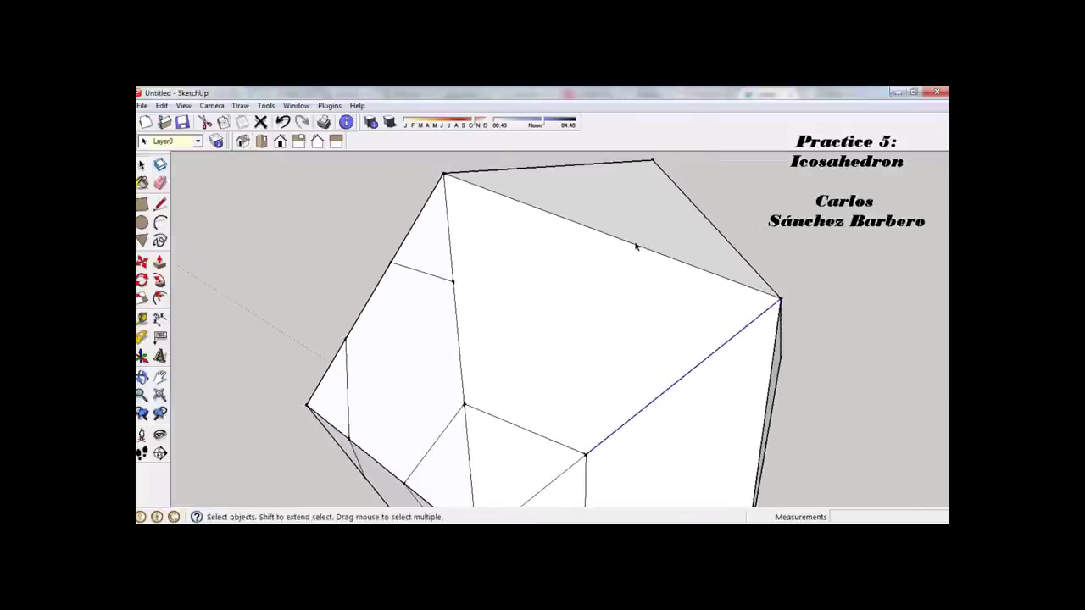
right_click(636, 246)
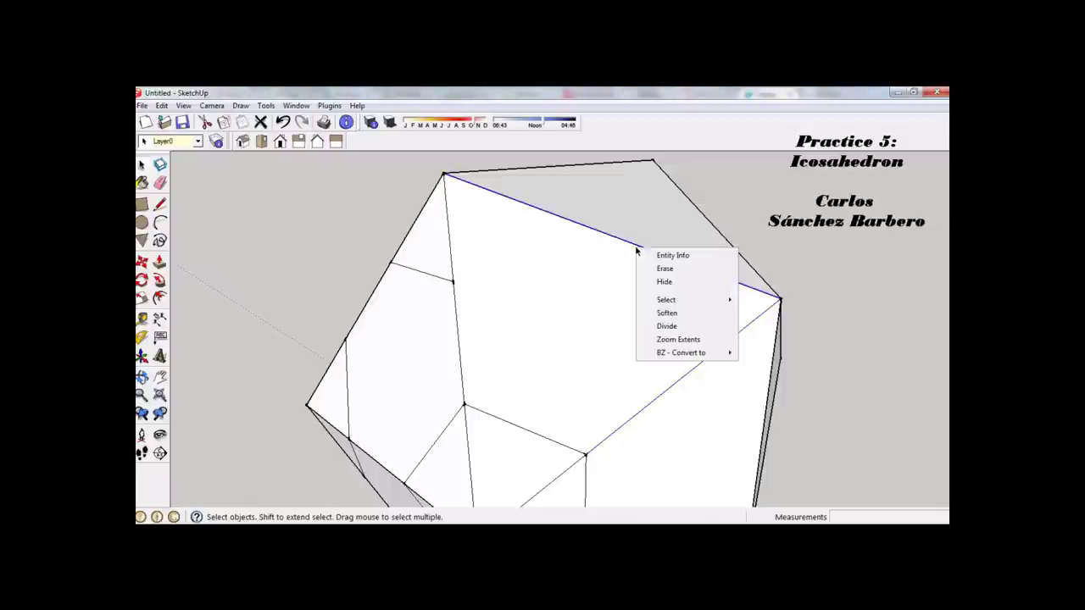
left_click(667, 327)
left_click(551, 218)
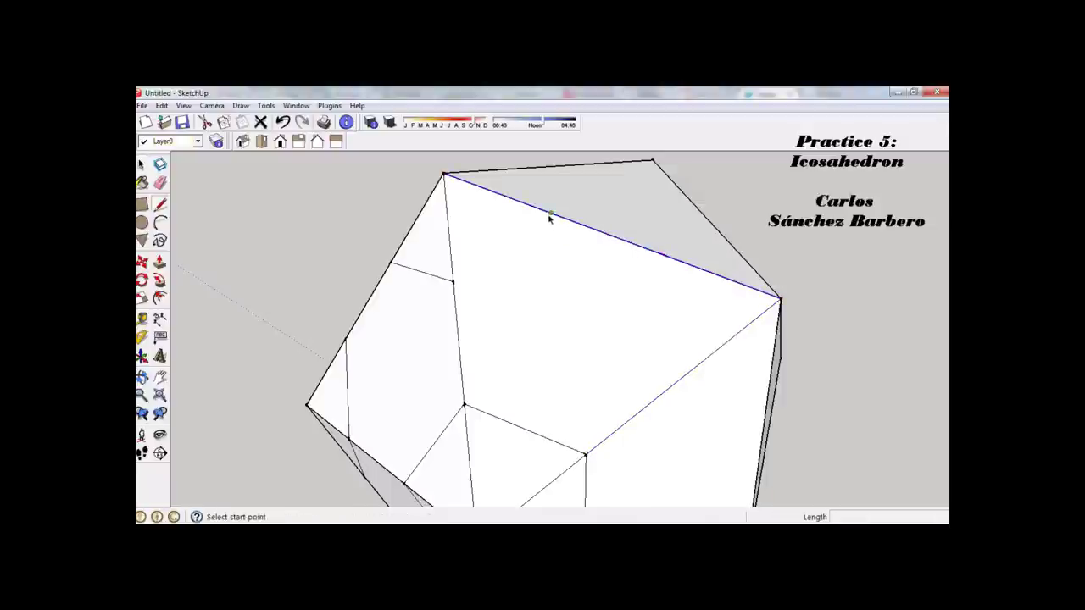
left_click(551, 213)
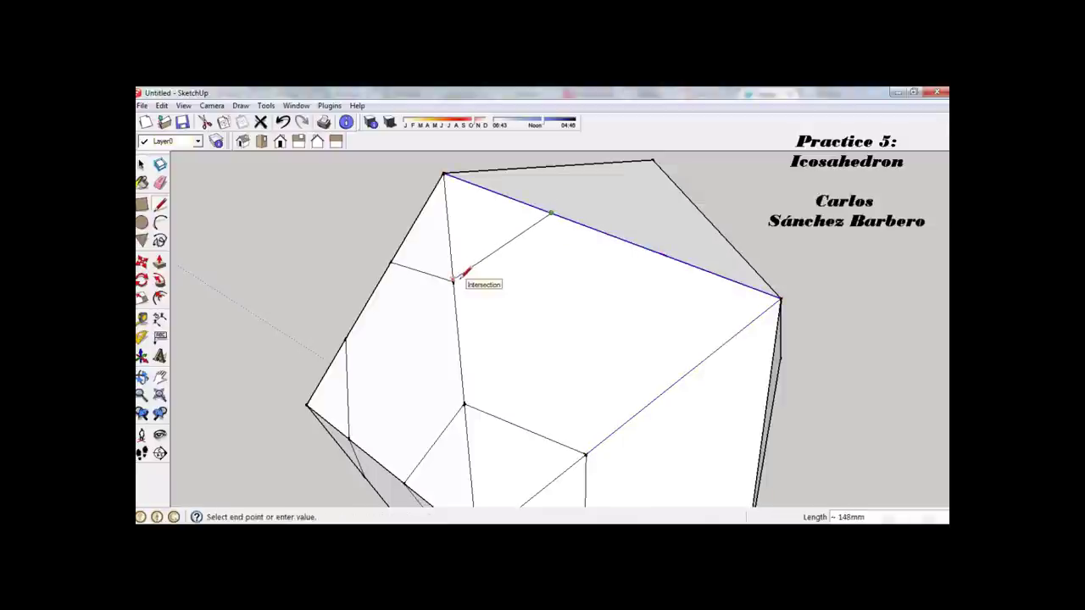
left_click(455, 280)
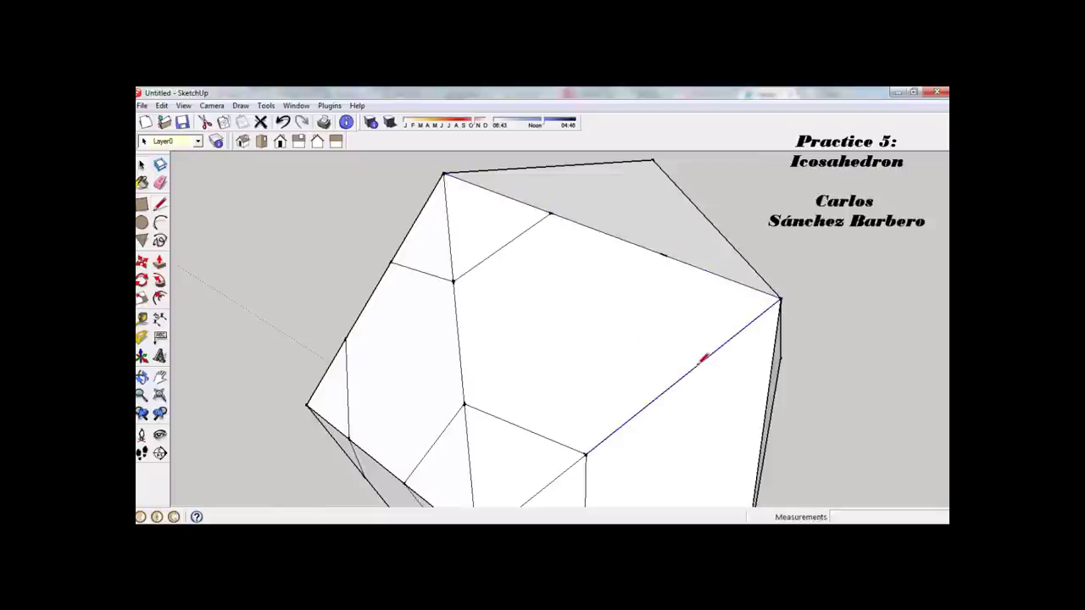
Step: Halve the lower edge and draw a line from its midpoint that splits the face
right_click(700, 362)
left_click(725, 442)
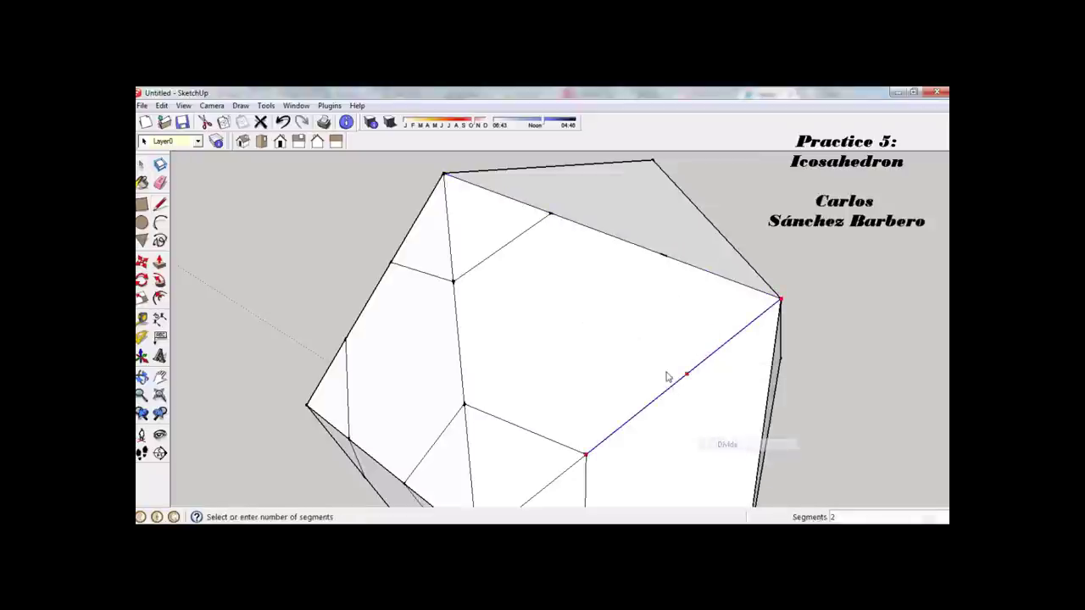
left_click(686, 374)
key("l")
left_click(687, 373)
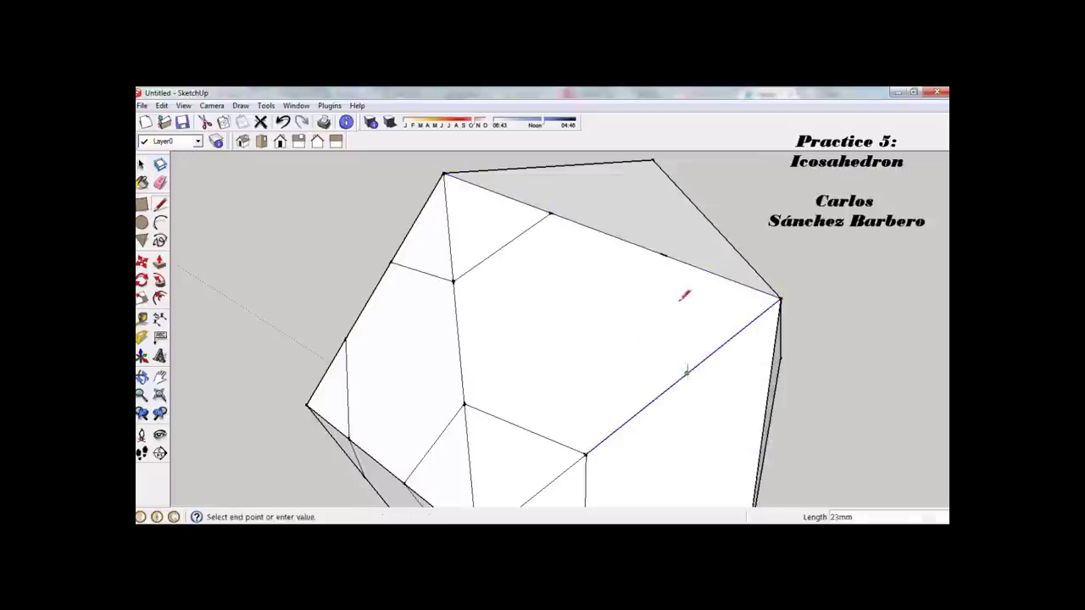
left_click(666, 252)
Step: Halve another upper edge and run a line from its midpoint to the lower vertex
middle_click_drag(707, 296, 567, 289)
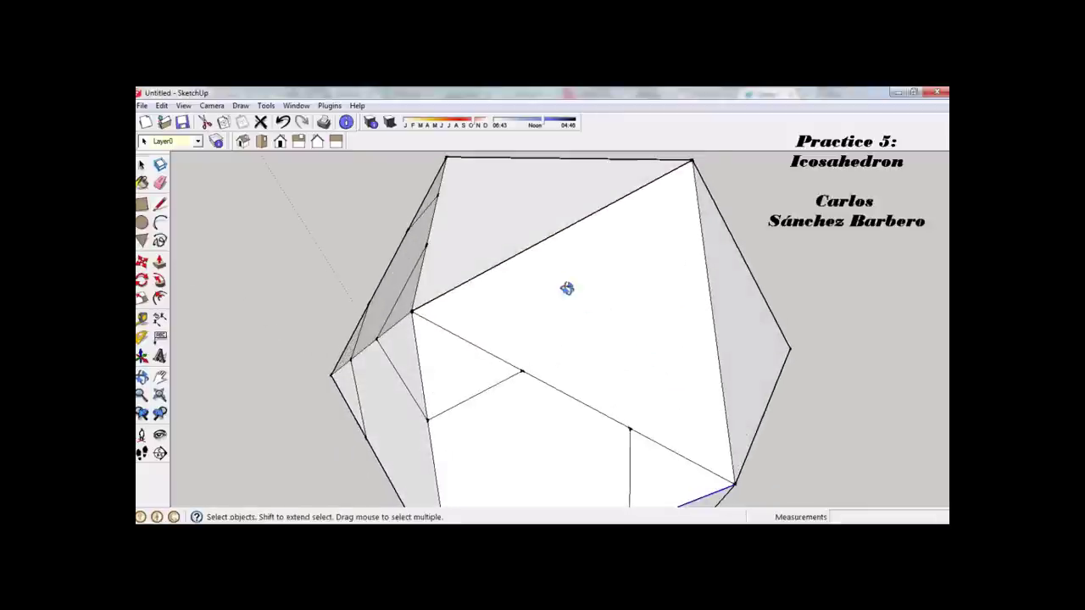
right_click(518, 256)
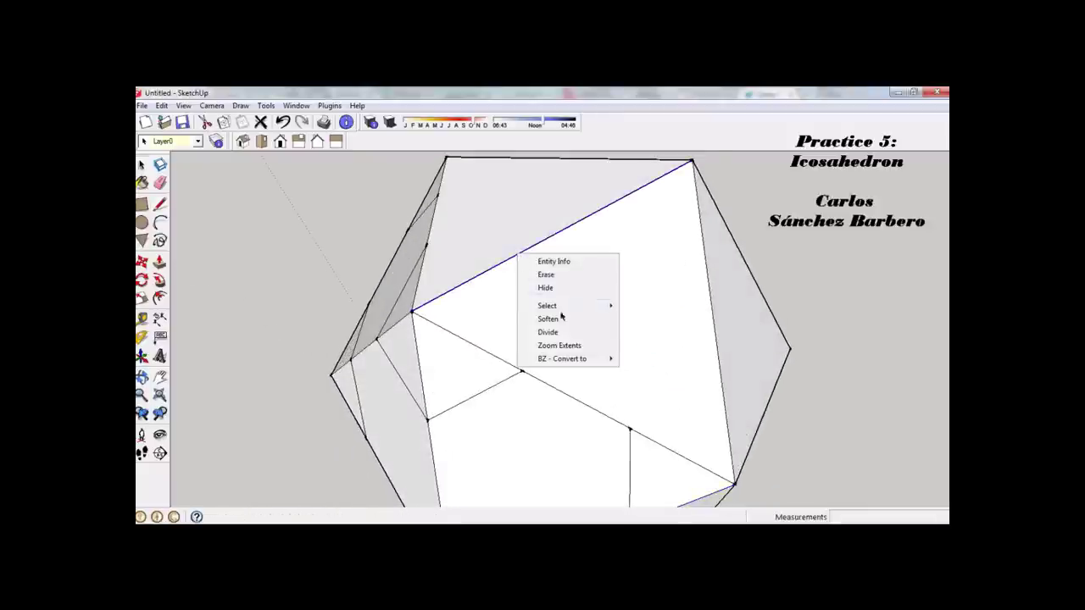
left_click(545, 333)
left_click(520, 261)
key("l")
left_click(517, 256)
left_click(522, 371)
left_click(518, 252)
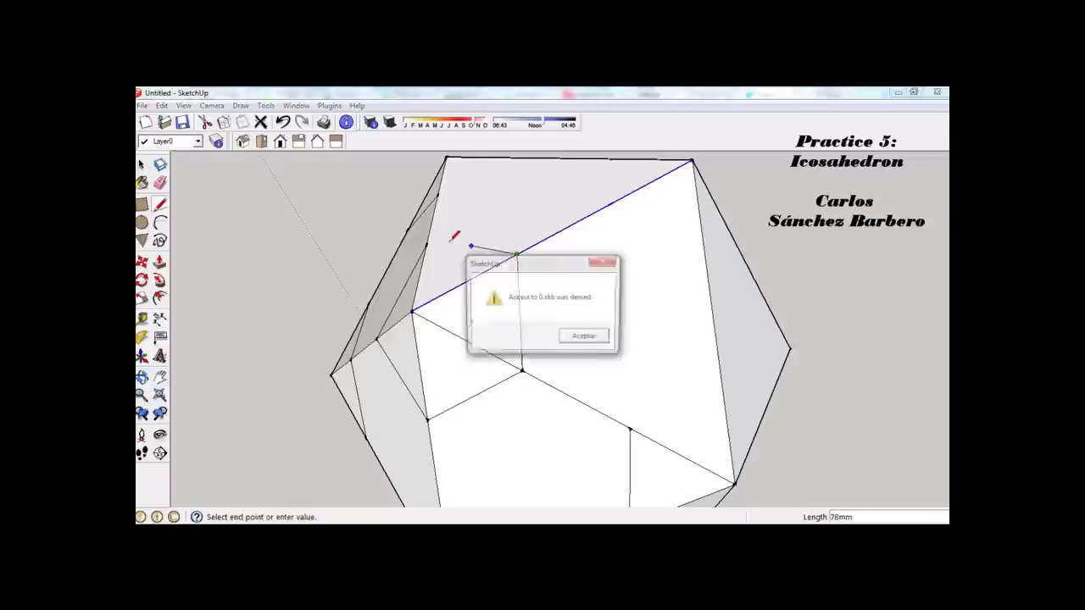
key("Return")
key("Escape")
Step: Halve the next upper edge and draw lines from its division points to the left vertex and lower edge
mouse_move(700, 344)
middle_mouse_down()
mouse_move(647, 365)
mouse_move(584, 322)
middle_mouse_up()
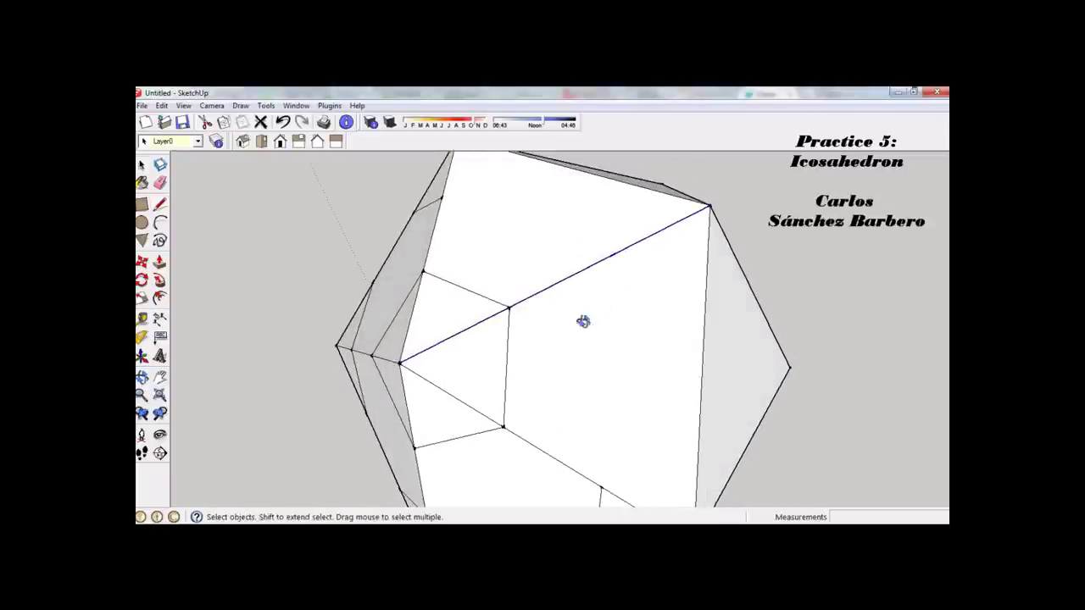
mouse_move(612, 256)
middle_mouse_down()
mouse_move(635, 243)
mouse_move(602, 260)
middle_mouse_up()
left_click(607, 230)
right_click(606, 227)
left_click(635, 303)
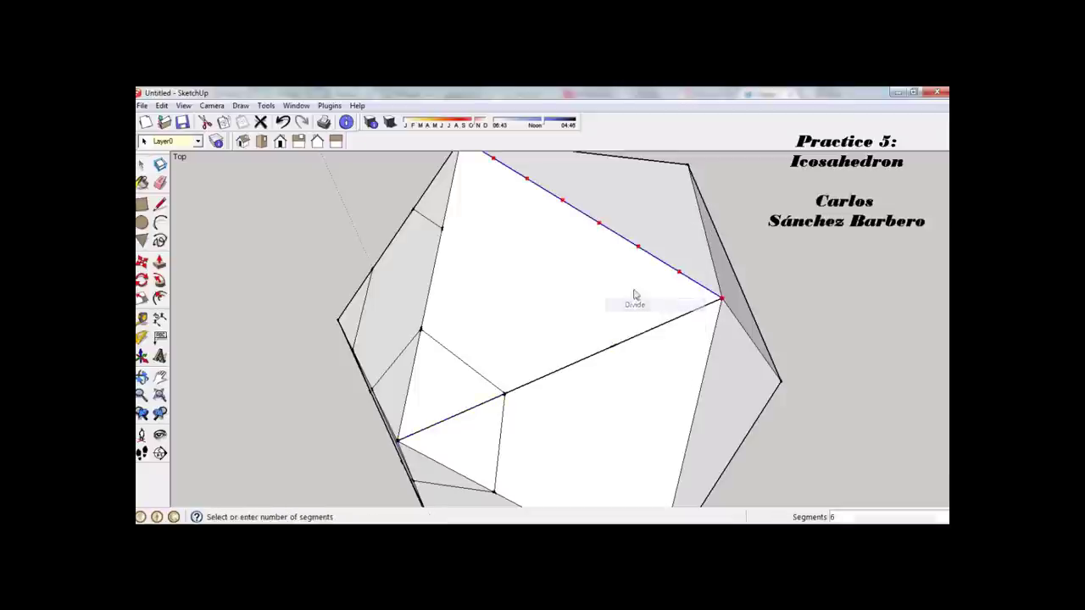
left_click(544, 198)
key("l")
left_click(538, 185)
left_click(442, 228)
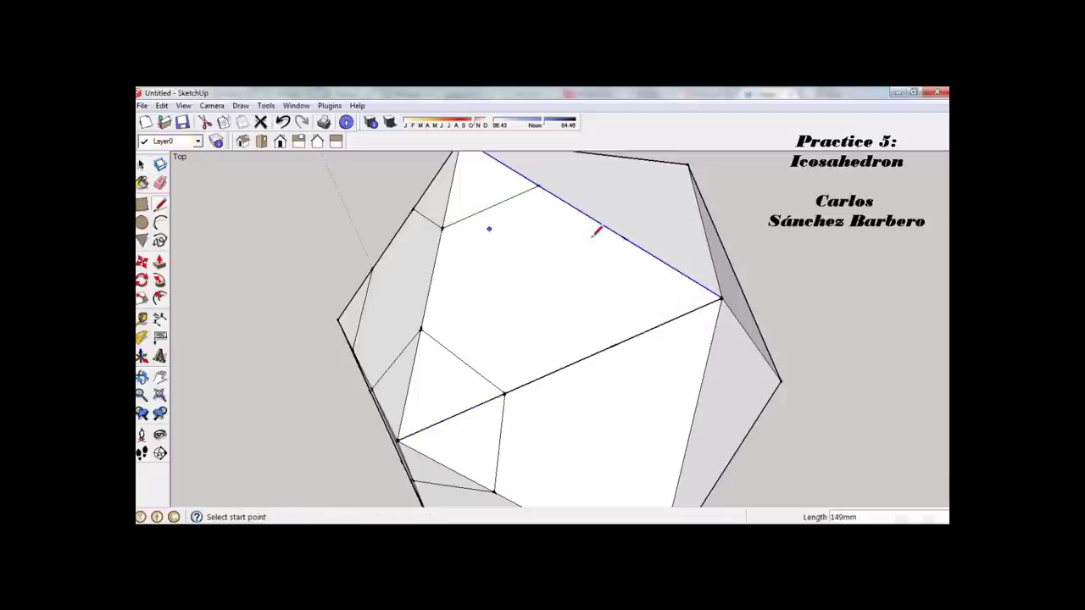
left_click(626, 239)
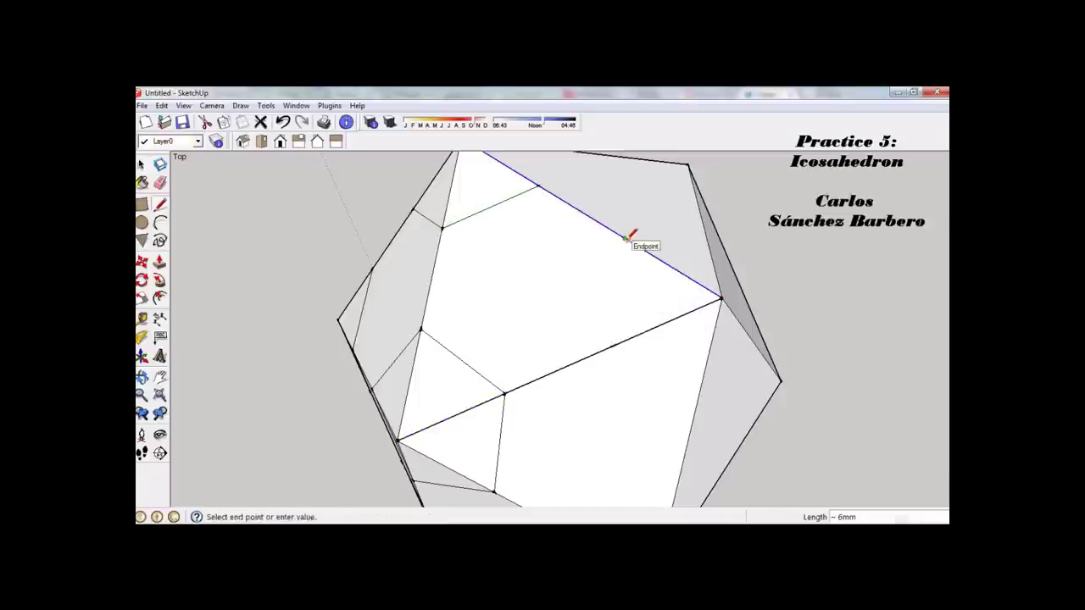
key("space")
key("l")
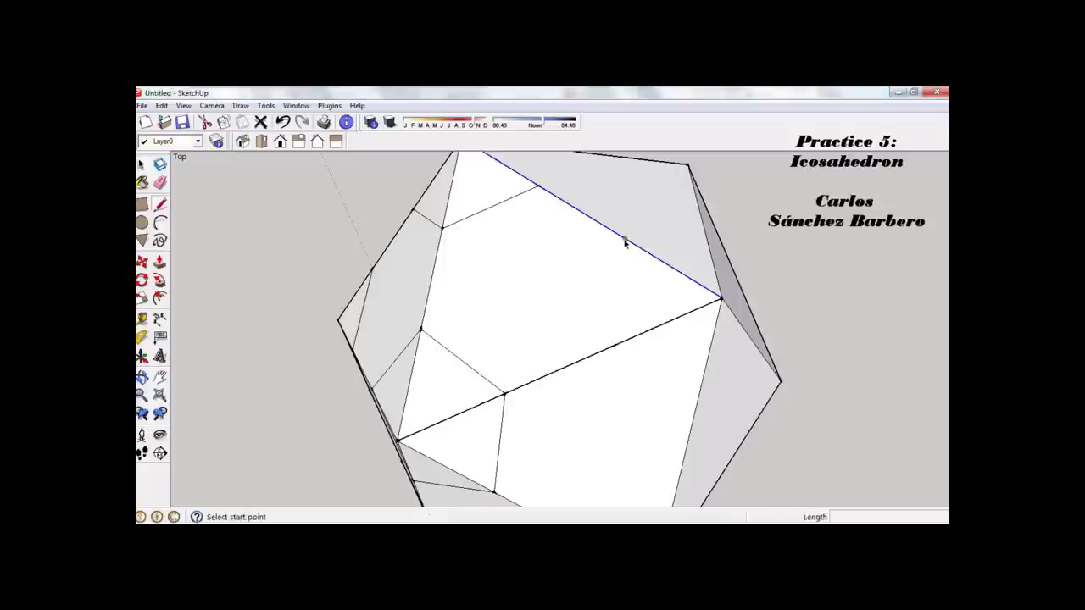
left_click(626, 239)
left_click(617, 344)
Step: Divide the top edge into 3 segments and draw a line down to the vertex below
mouse_move(658, 271)
middle_mouse_down()
mouse_move(646, 336)
mouse_move(546, 243)
middle_mouse_up()
left_click(528, 219)
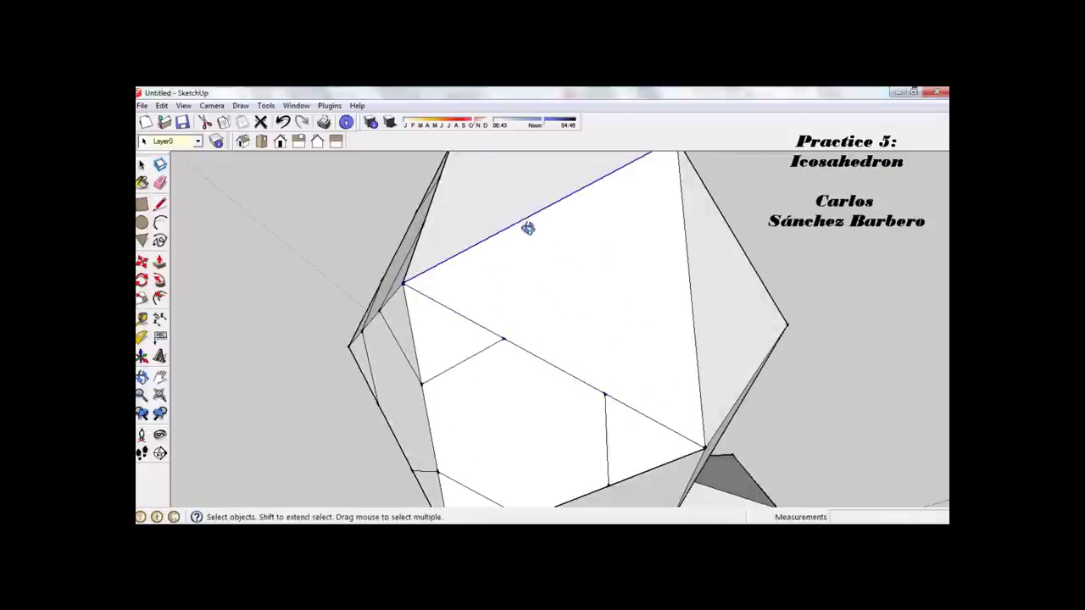
right_click(529, 222)
left_click(567, 303)
left_click(511, 233)
key("l")
left_click(502, 231)
left_click(504, 339)
key("space")
Step: Draw a line from the inner vertex to an edge midpoint, splitting that face
mouse_move(518, 321)
middle_mouse_down()
mouse_move(579, 305)
mouse_move(528, 326)
middle_mouse_up()
key("l")
left_click(490, 302)
left_click(586, 357)
key("space")
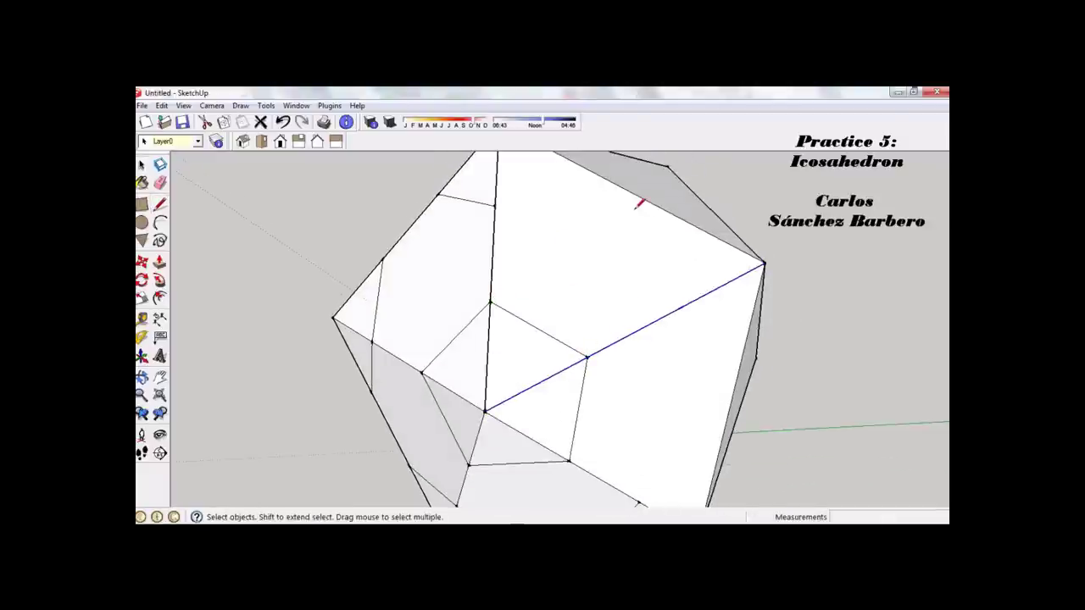
Step: Split another upper edge into thirds and link its division point to the lower edge's division point
middle_click_drag(636, 203, 619, 288)
left_click(613, 263)
right_click(612, 263)
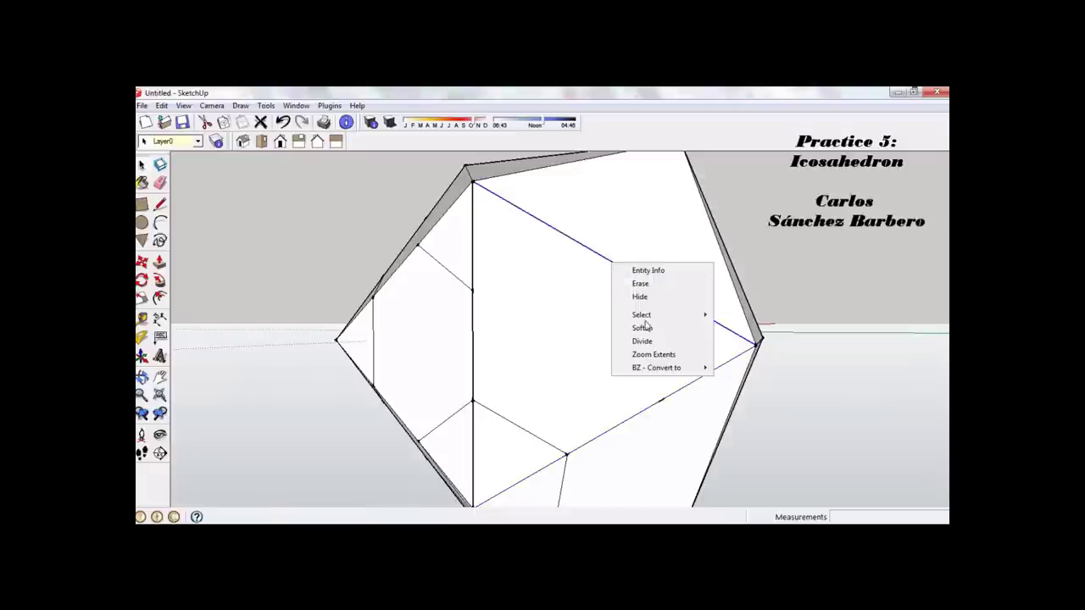
left_click(646, 340)
left_click(568, 240)
key("l")
left_click(566, 236)
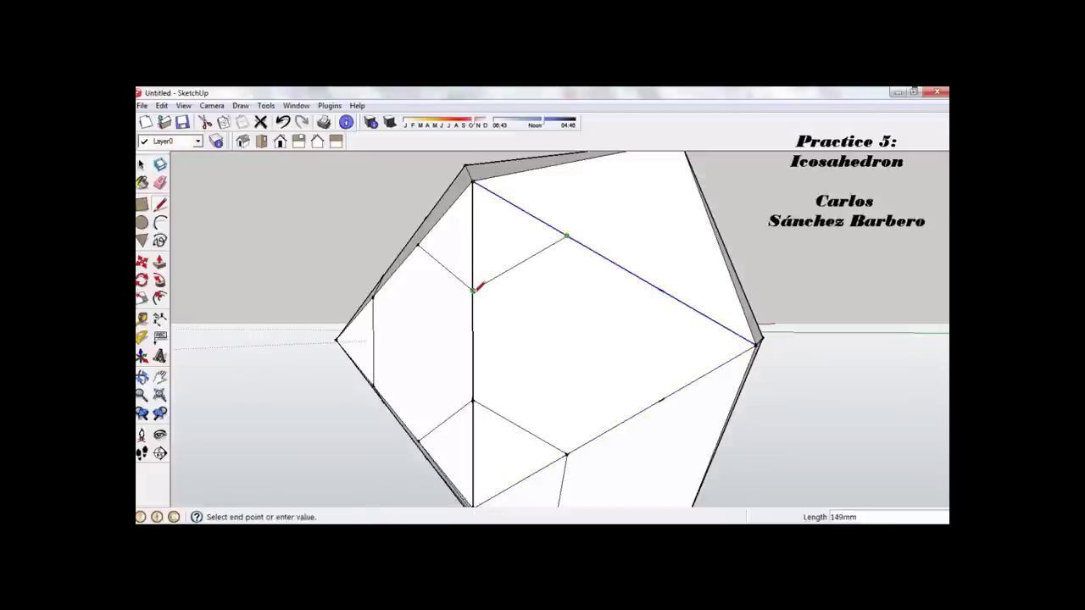
left_click(660, 289)
left_click(662, 399)
key("space")
Step: Divide a diagonal edge into 3 segments and draw a line to the lower edge's point
middle_click_drag(652, 243, 601, 346)
left_click(548, 291)
left_click(545, 291)
right_click(546, 291)
left_click(575, 368)
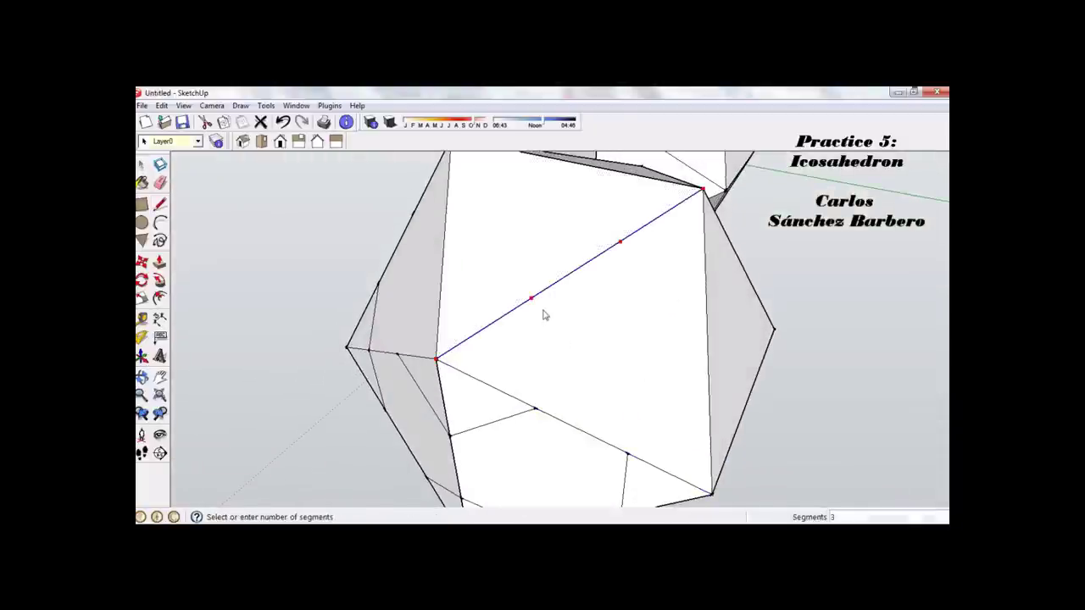
left_click(538, 300)
key("l")
left_click(531, 298)
left_click(535, 408)
key("space")
Step: Divide the right edge into thirds and draw lines through its division point to close a face
middle_click_drag(504, 321, 675, 312)
middle_click_drag(704, 262, 676, 284)
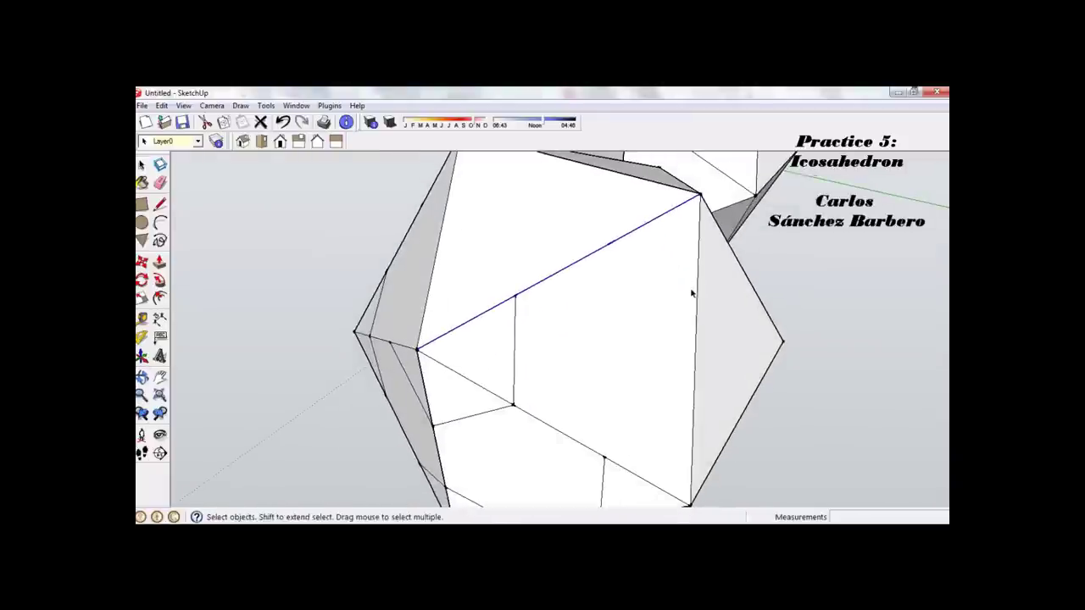
right_click(698, 294)
left_click(716, 371)
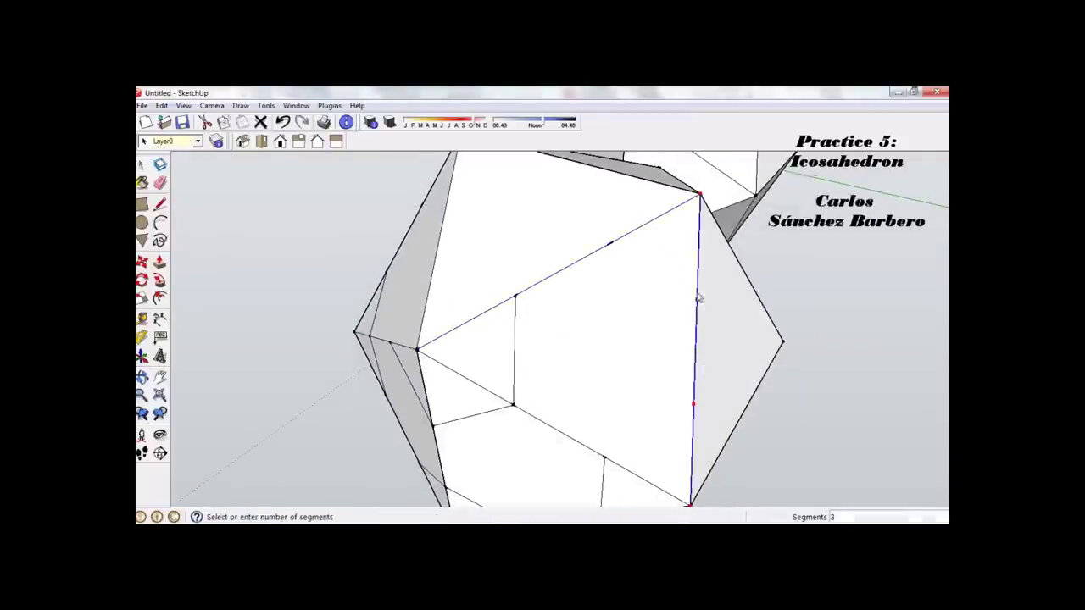
left_click(698, 294)
key("l")
left_click(696, 300)
left_click(610, 243)
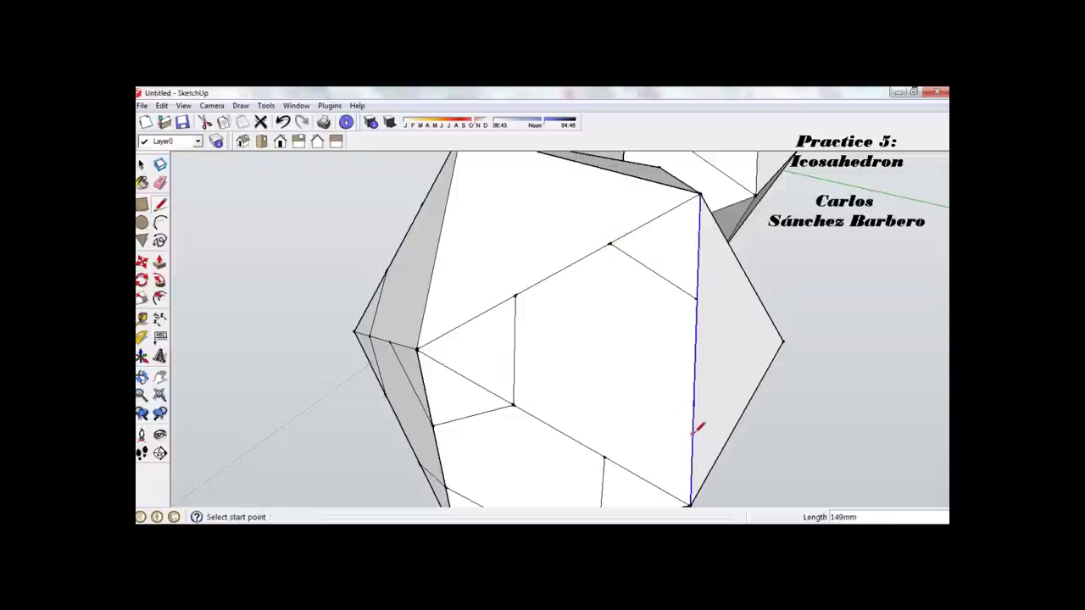
left_click(605, 454)
middle_click_drag(558, 310, 609, 368)
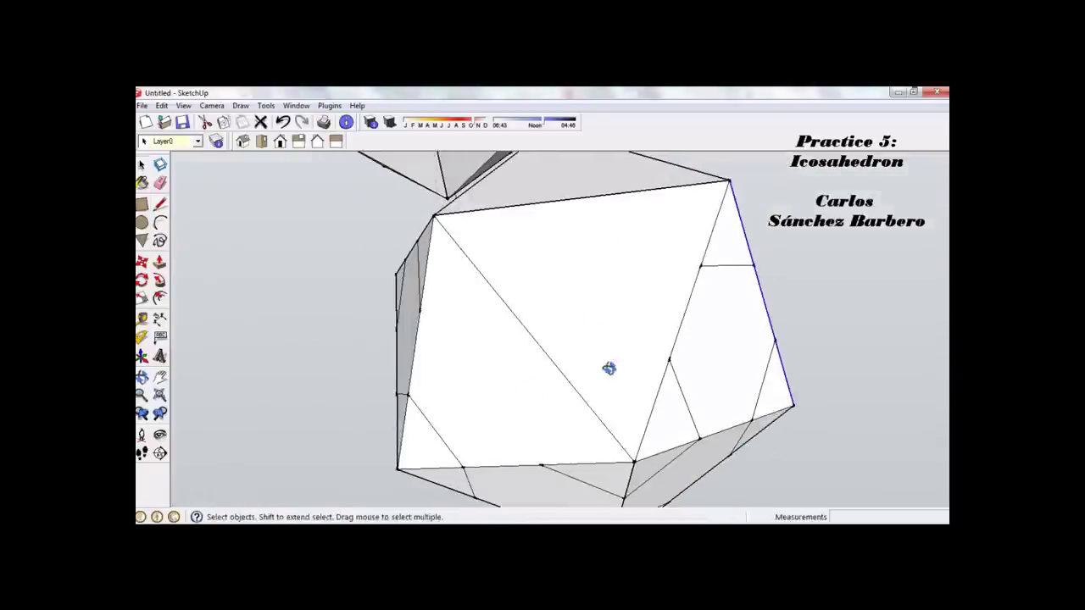
Step: Divide the diagonal edge and join its division points to the right vertex and left edge
left_click(540, 351)
right_click(542, 351)
left_click(576, 426)
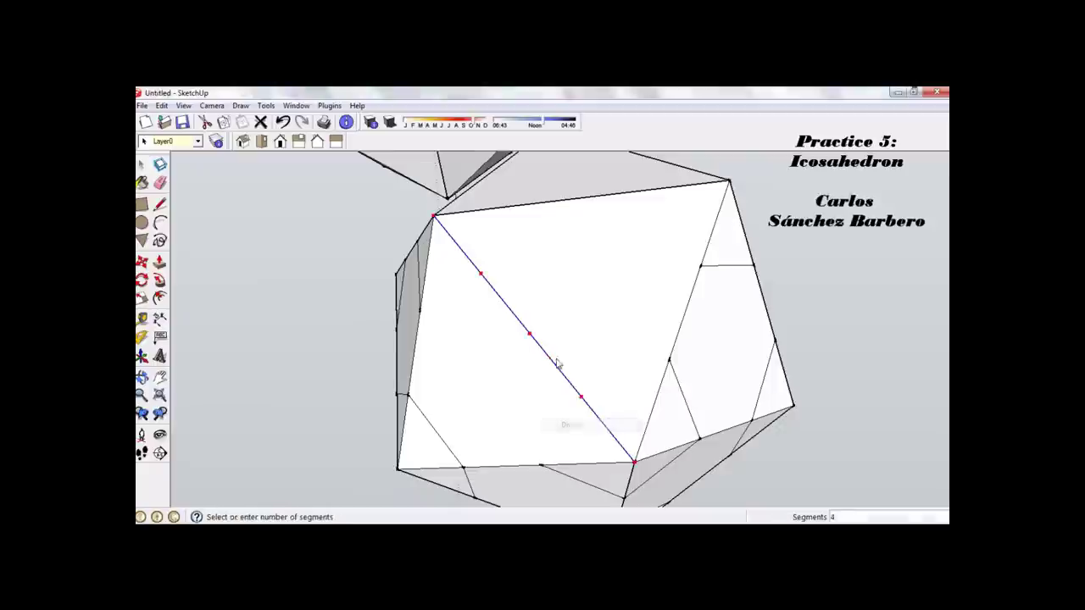
left_click(504, 312)
key("l")
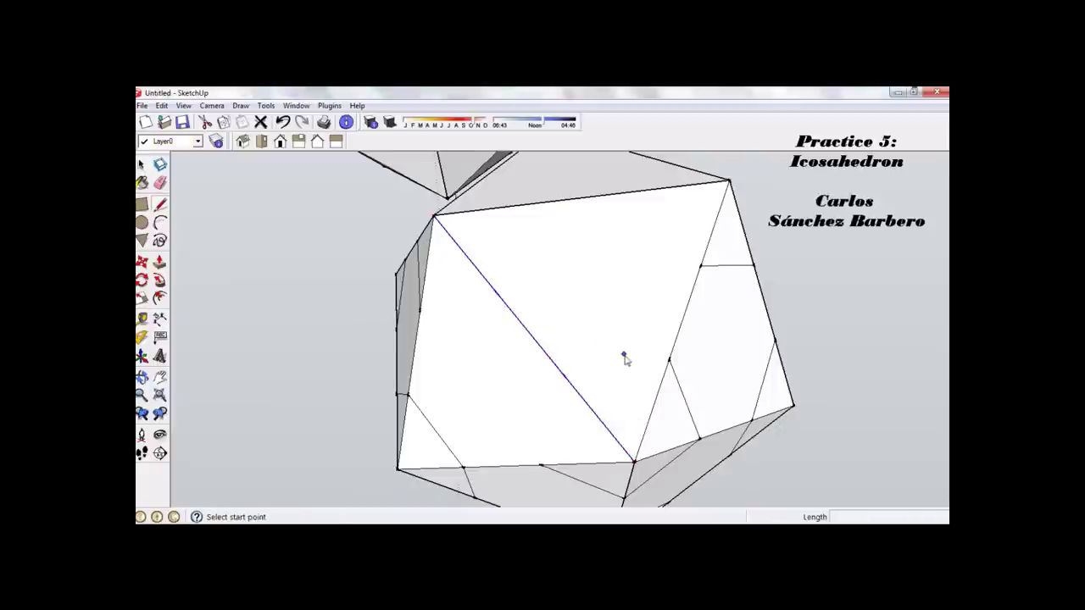
left_click(669, 361)
left_click(564, 374)
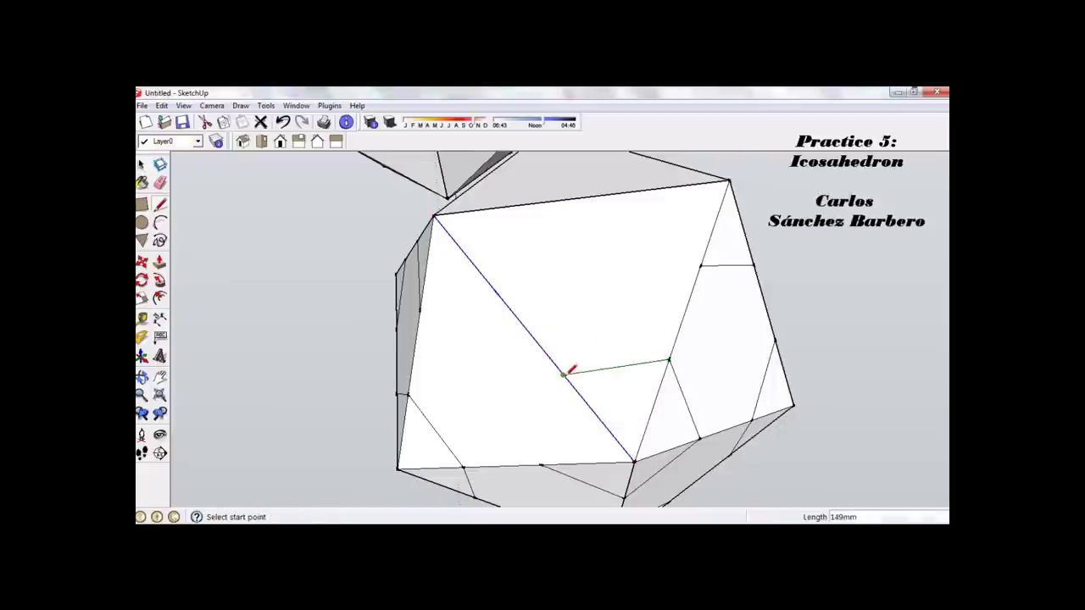
left_click(420, 308)
key("Escape")
scroll(419, 311, "up", 3)
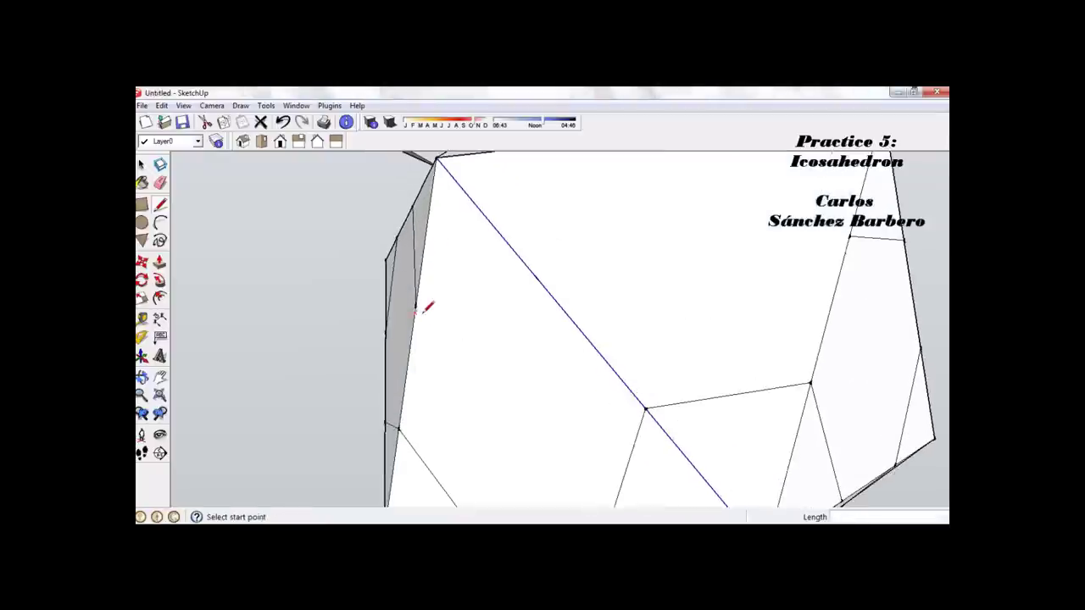
left_click(417, 308)
left_click(534, 281)
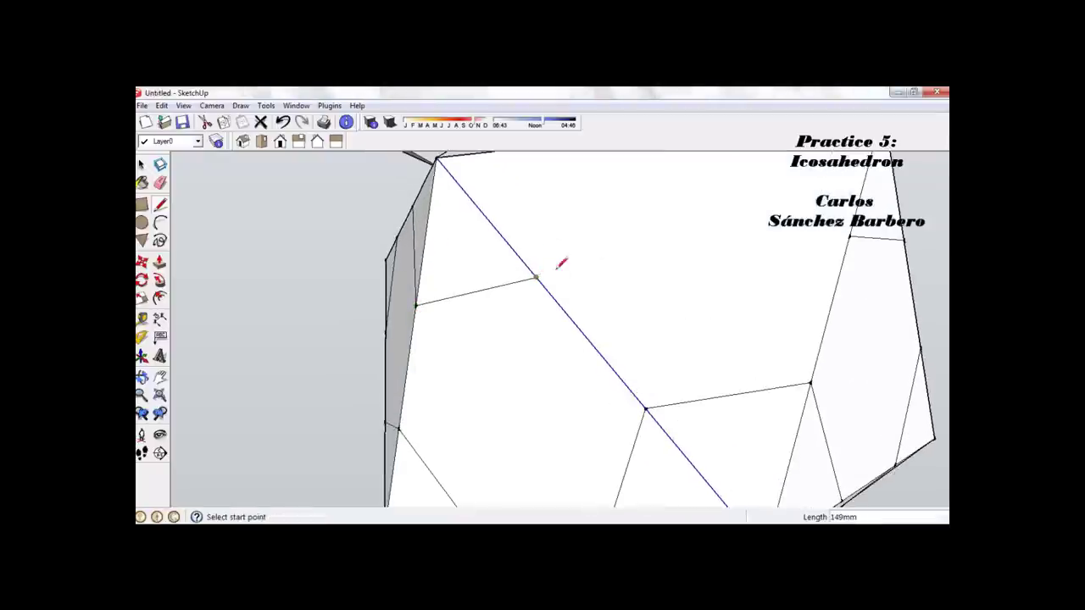
Step: Split the top edge and draw lines from its points to the inner and right vertices
mouse_move(666, 228)
middle_mouse_down()
mouse_move(683, 251)
mouse_move(635, 267)
middle_mouse_up()
key("space")
left_click(607, 238)
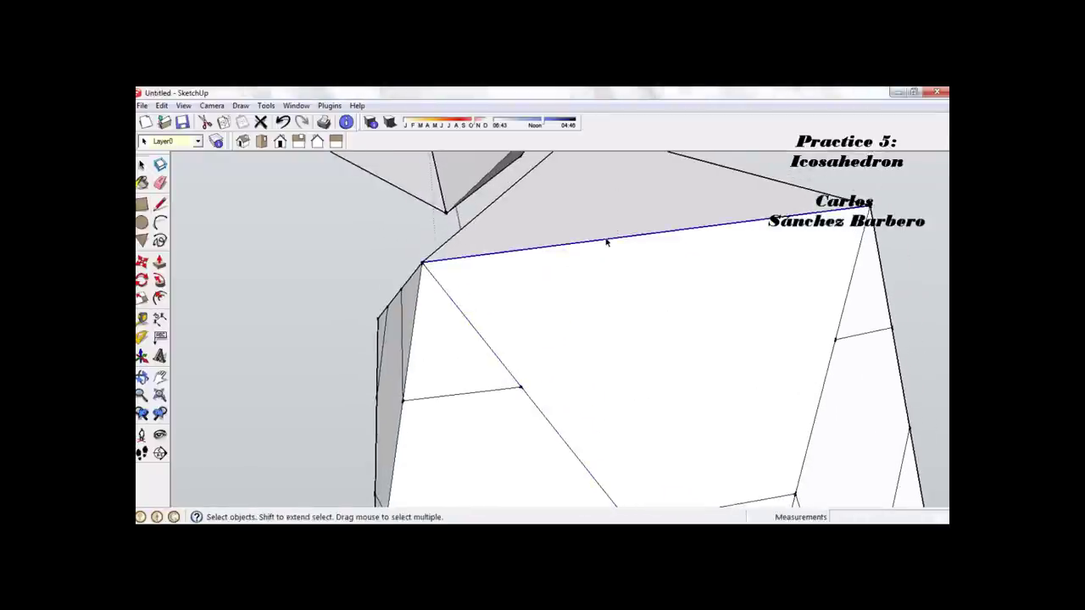
right_click(607, 239)
left_click(662, 319)
left_click(564, 258)
key("l")
left_click(563, 244)
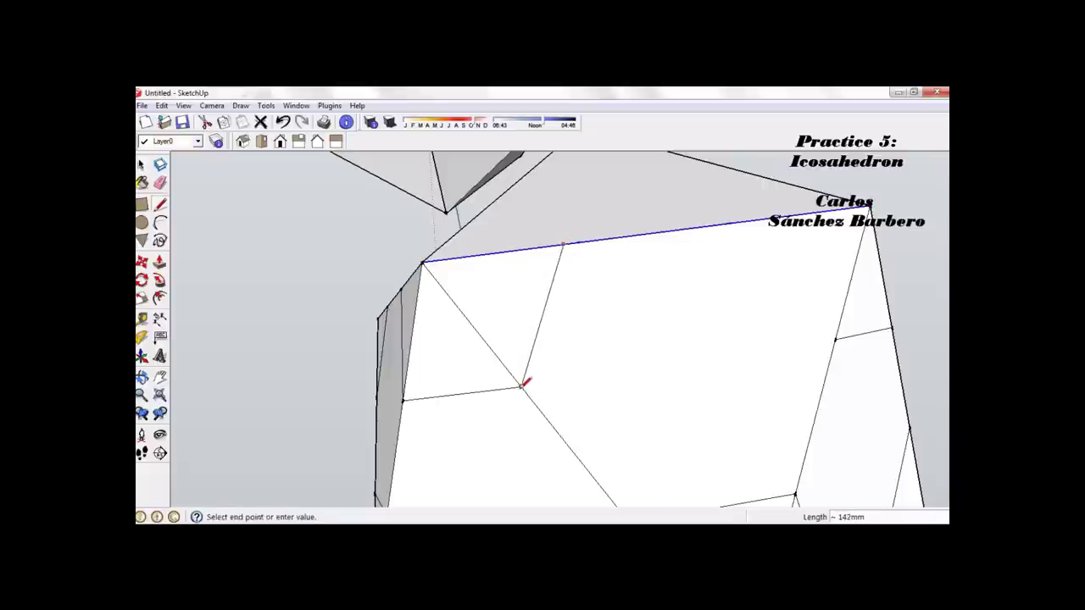
key("Escape")
left_click(521, 388)
left_click(579, 244)
left_click(729, 224)
left_click(835, 339)
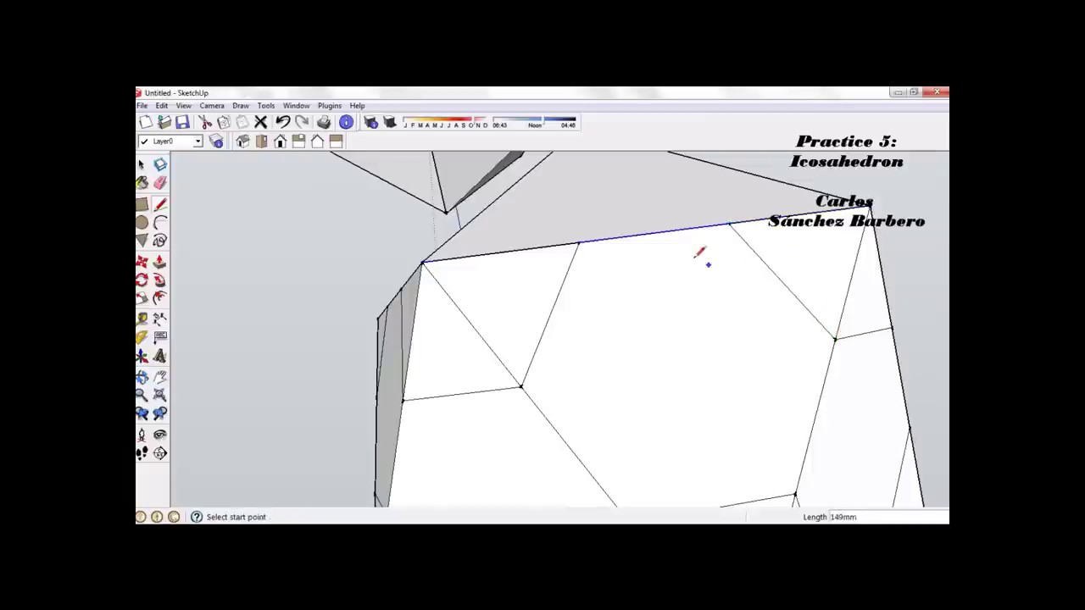
Step: Divide another edge into three and connect a division point to the neighbouring edge
scroll(624, 245, "down", 3)
mouse_move(625, 245)
middle_mouse_down()
mouse_move(717, 311)
mouse_move(605, 340)
middle_mouse_up()
key("space")
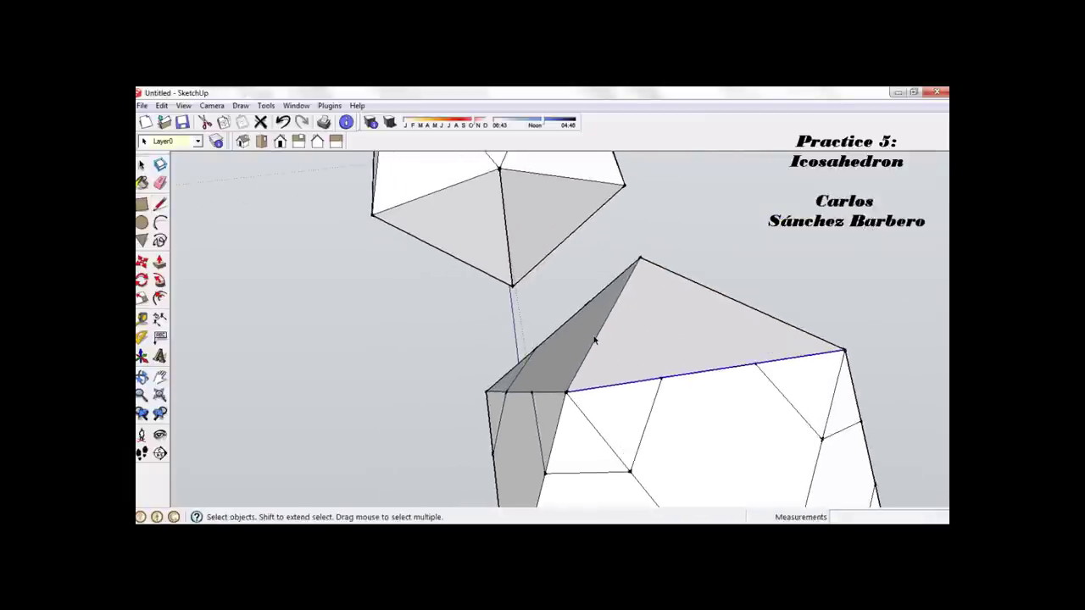
right_click(597, 339)
left_click(639, 402)
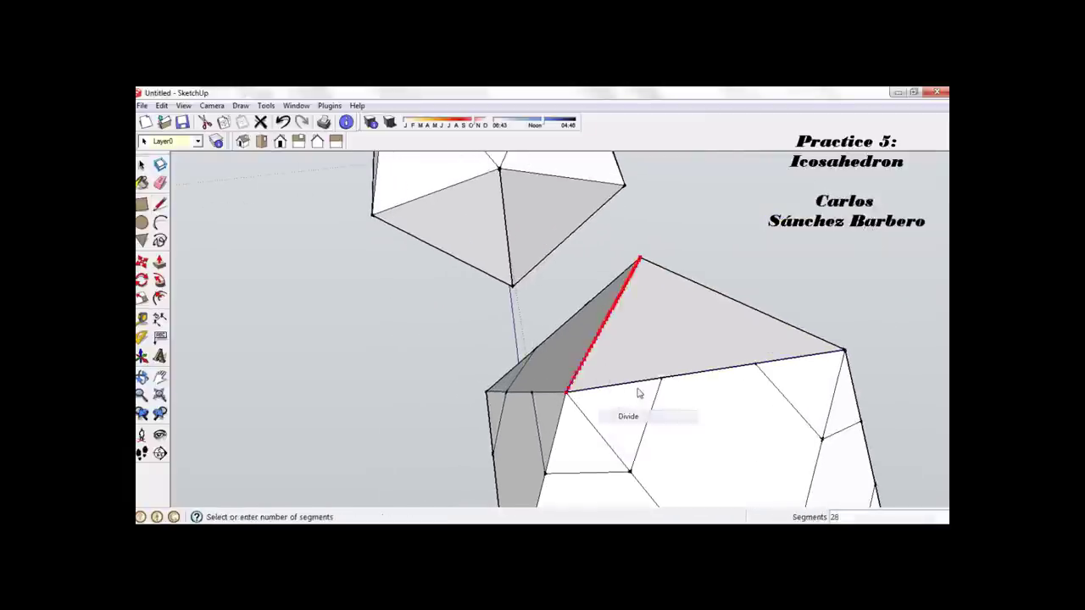
left_click(607, 340)
key("l")
left_click(599, 336)
left_click(663, 376)
Step: On the next face, draw lines between the division point and the lower edge
middle_click_drag(669, 370, 661, 331)
left_click(655, 314)
left_click(626, 391)
left_click(625, 390)
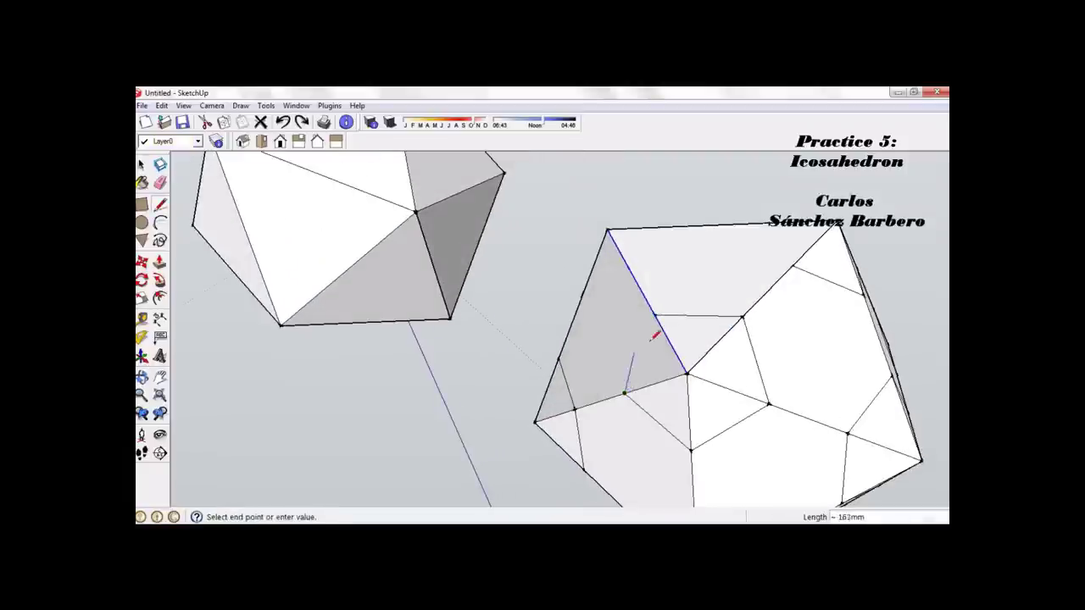
left_click(646, 316)
middle_click_drag(646, 316, 559, 281)
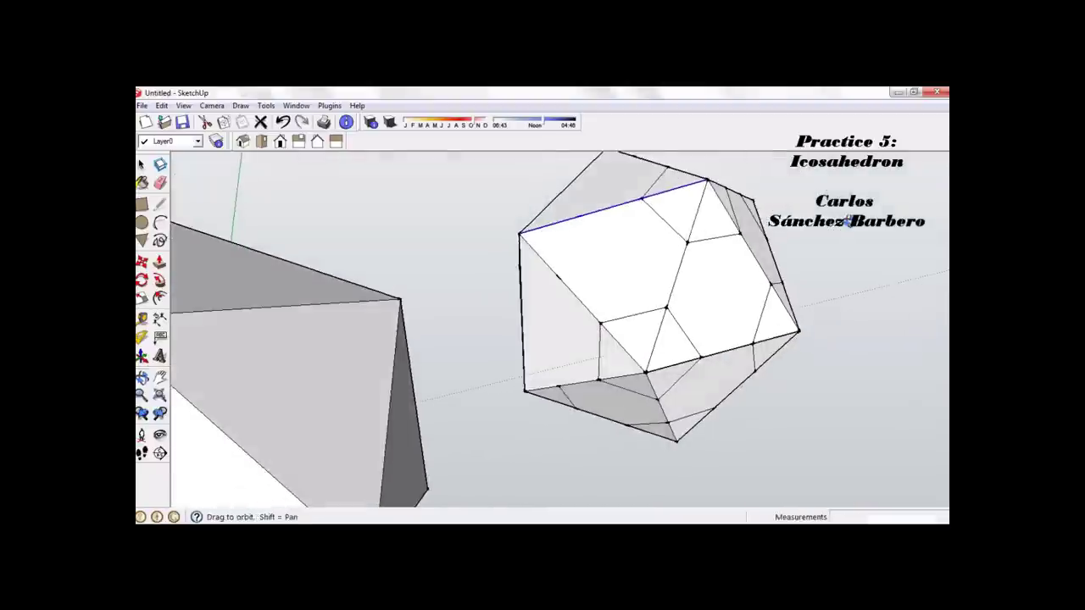
Step: Draw a line from the edge point to the divided edge
left_click(558, 277)
left_click(582, 213)
middle_click_drag(582, 213, 766, 329)
scroll(580, 331, "up", 5)
Step: Divide the vertical edge into three and join its points to the face corner and lower-right edge
key("space")
right_click(615, 297)
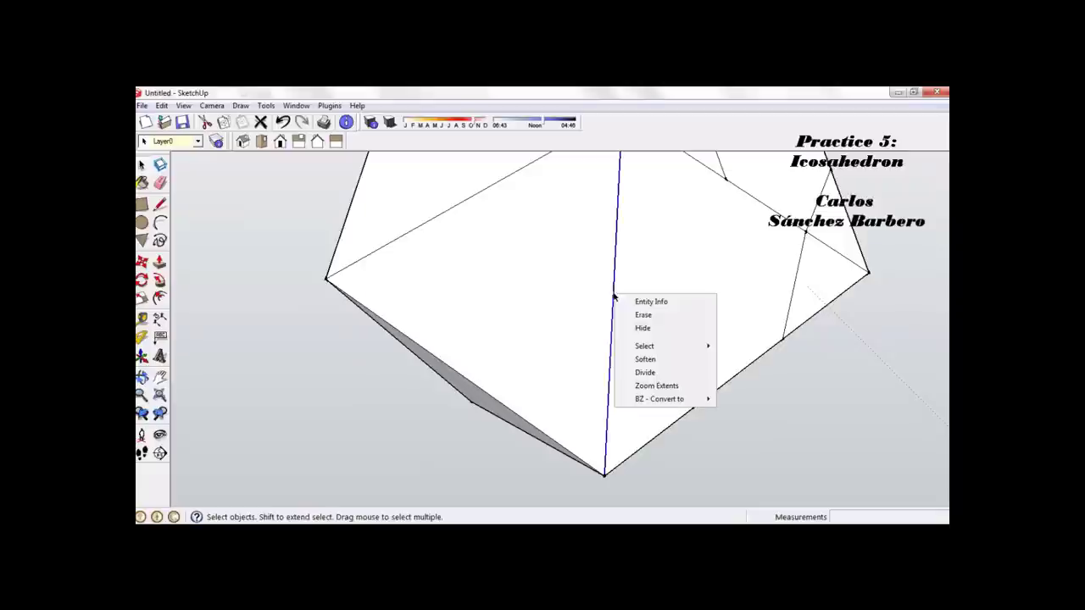
left_click(646, 372)
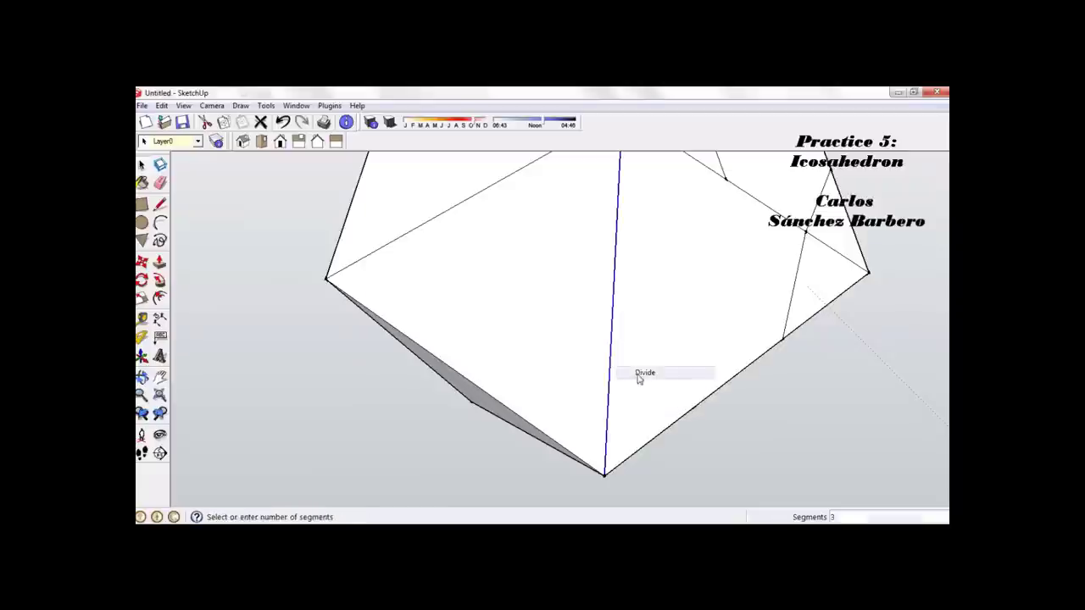
left_click(616, 265)
middle_click_drag(636, 291, 630, 270)
key("l")
left_click(621, 267)
left_click(703, 207)
left_click(616, 357)
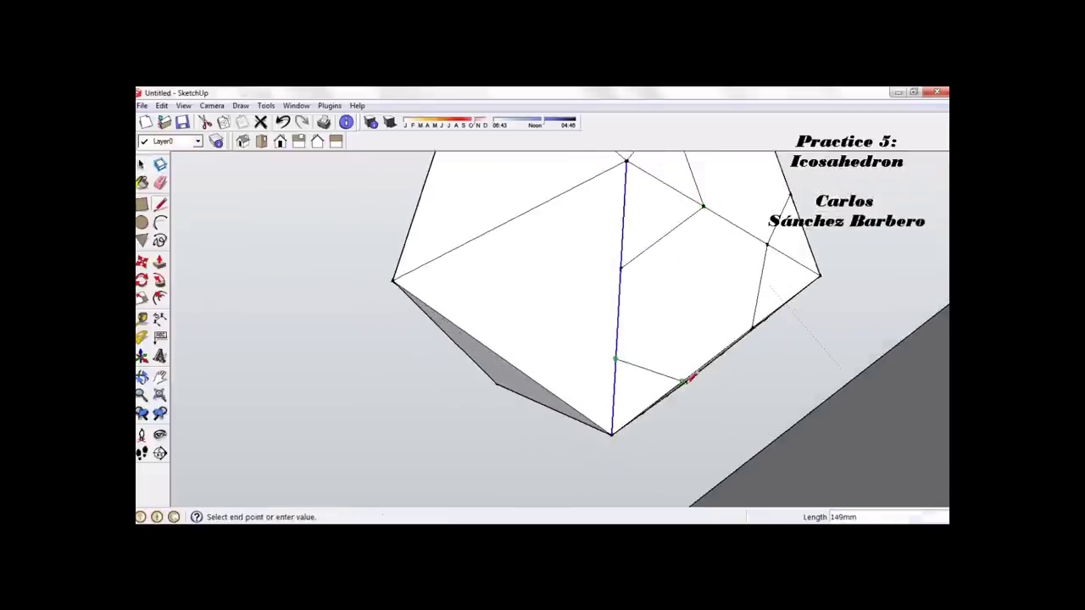
left_click(688, 379)
Step: Divide the next edge into three and draw a line to the upper vertex
middle_click_drag(739, 367, 683, 315)
scroll(586, 362, "up", 1)
key("space")
middle_click_drag(545, 344, 682, 316)
right_click(682, 311)
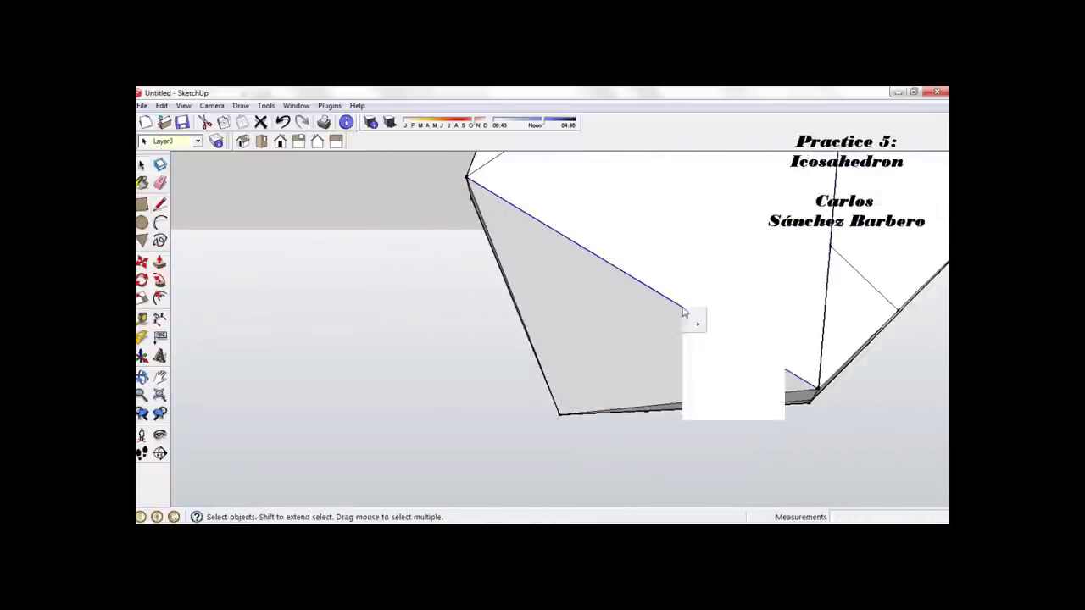
left_click(709, 383)
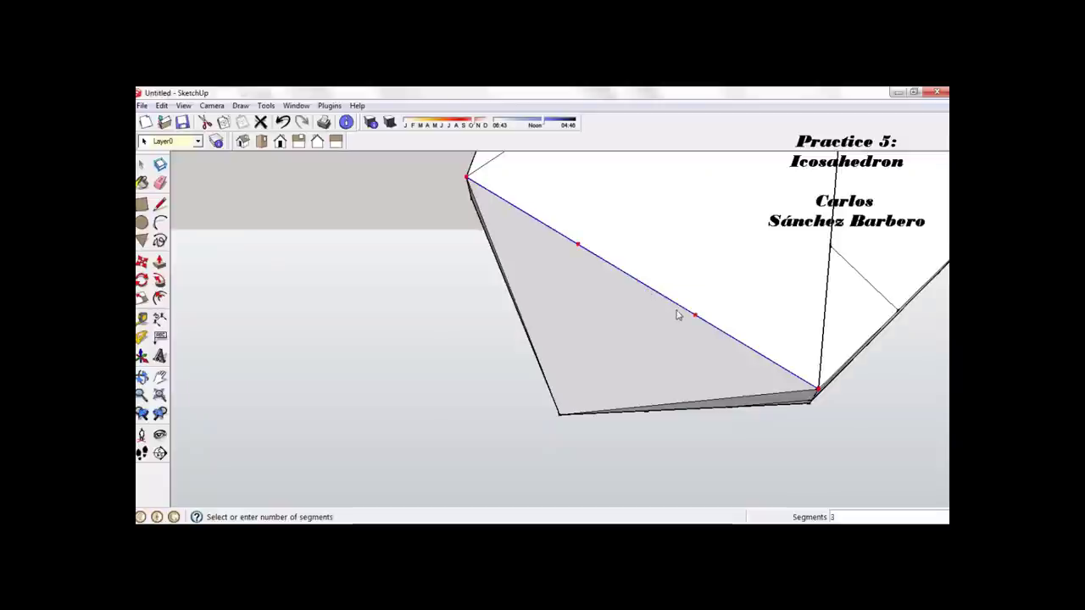
left_click(683, 314)
key("l")
left_click(696, 312)
left_click(831, 239)
Step: Split the lower edge into three and run a line from its division point upward
mouse_move(684, 359)
middle_mouse_down()
mouse_move(709, 323)
mouse_move(710, 288)
mouse_move(722, 319)
middle_mouse_up()
key("space")
right_click(728, 329)
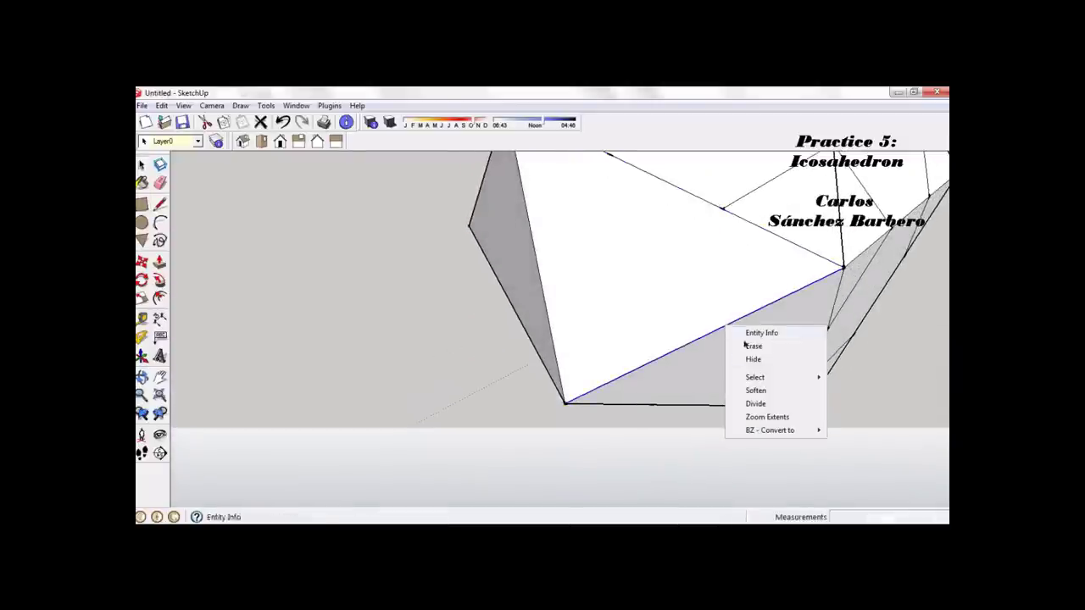
left_click(763, 402)
left_click(744, 328)
key("l")
left_click(728, 324)
left_click(722, 208)
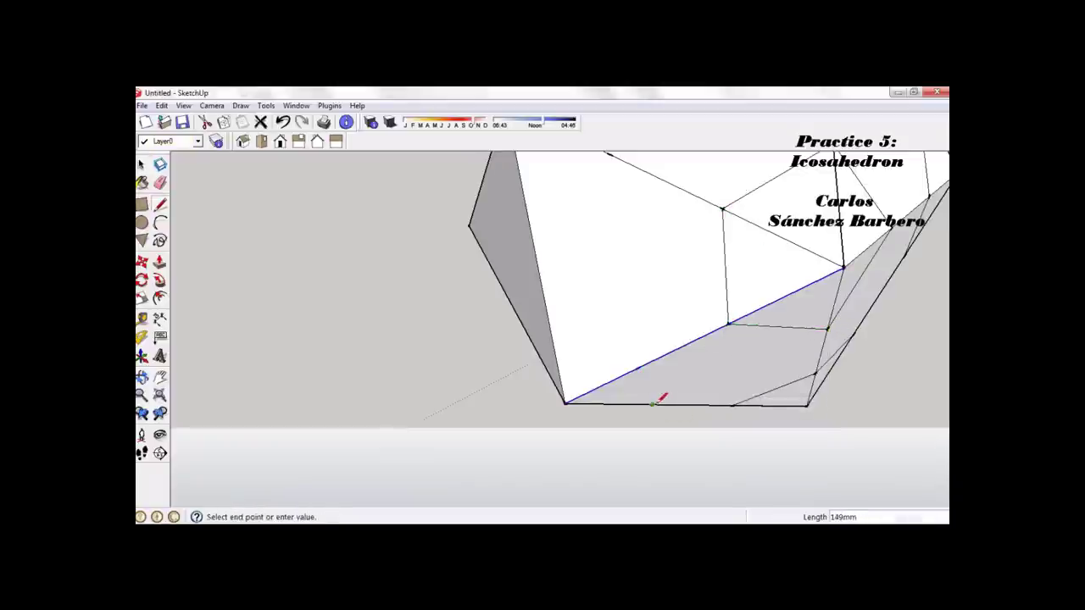
key("Escape")
Step: Divide the face's left edge into three and draw a line to the midpoint, closing a triangle
middle_click_drag(593, 310, 631, 300)
key("space")
left_click(621, 296)
right_click(621, 296)
left_click(665, 378)
left_click(620, 270)
key("l")
left_click(620, 271)
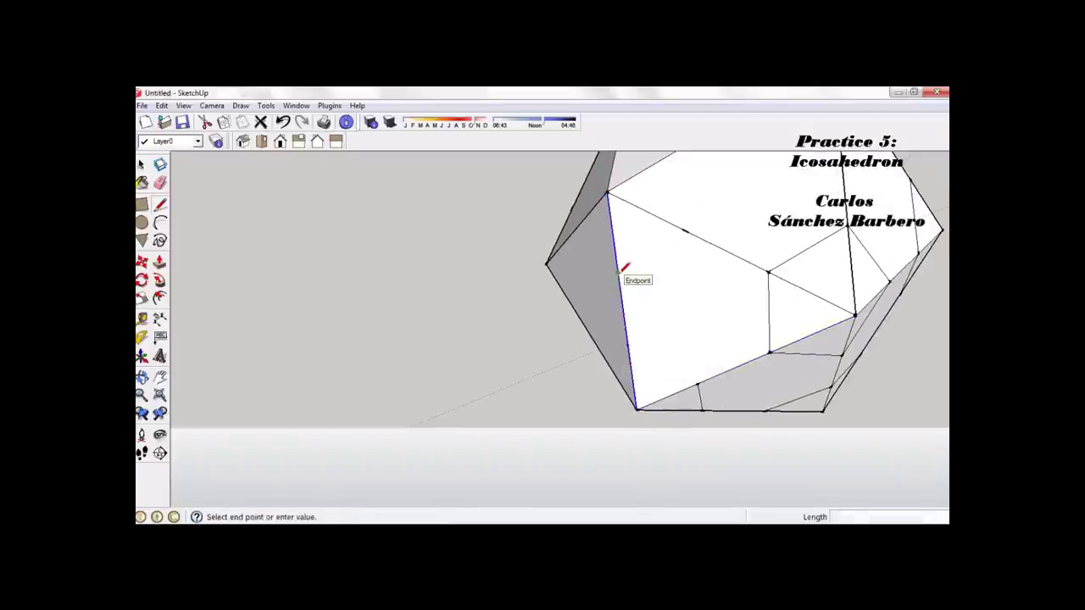
left_click(685, 231)
left_click(628, 344)
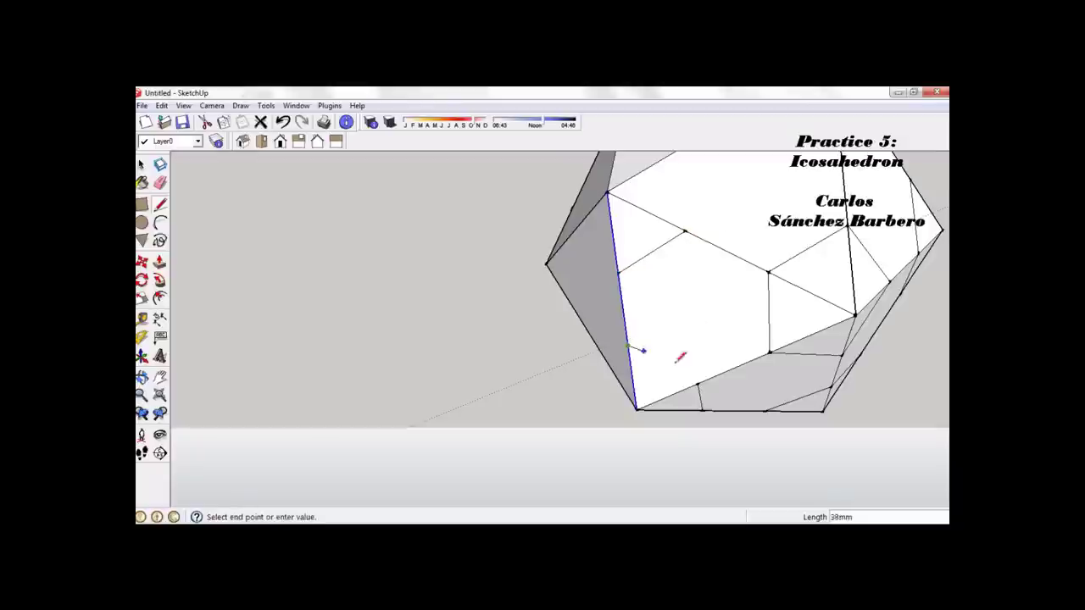
middle_click_drag(640, 383, 628, 257)
key("space")
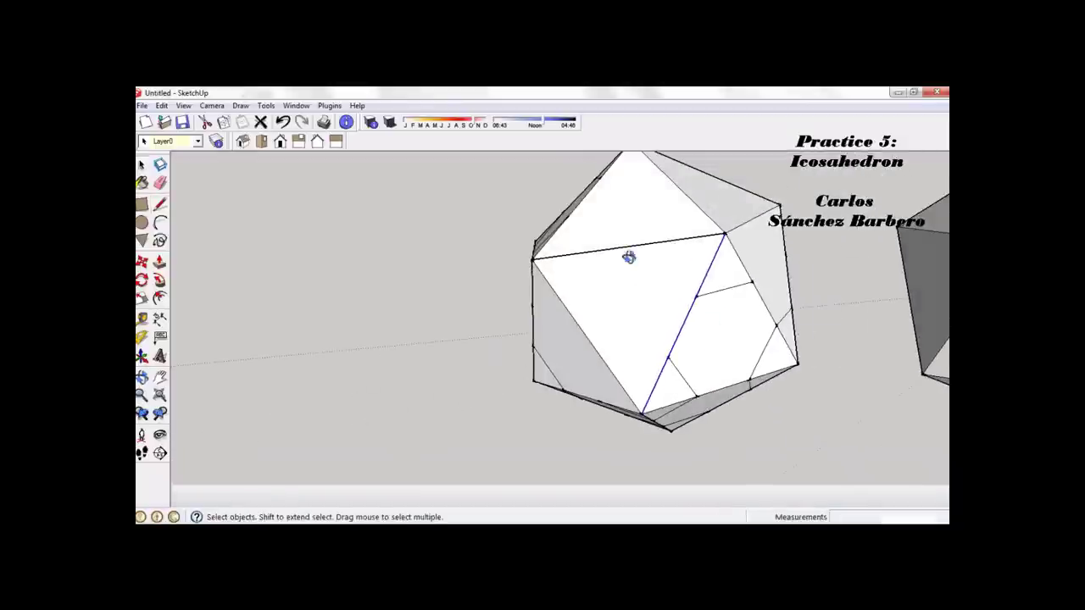
Step: Divide the top edge into 3 segments and start a line from a division point
right_click(623, 250)
left_click(677, 328)
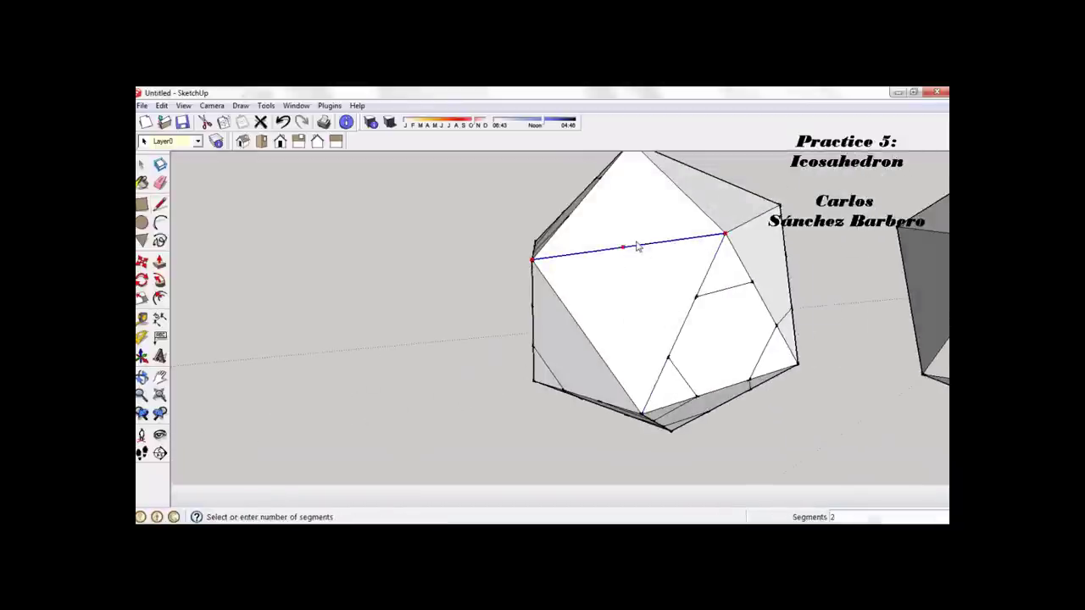
left_click(656, 247)
key("l")
left_click(657, 245)
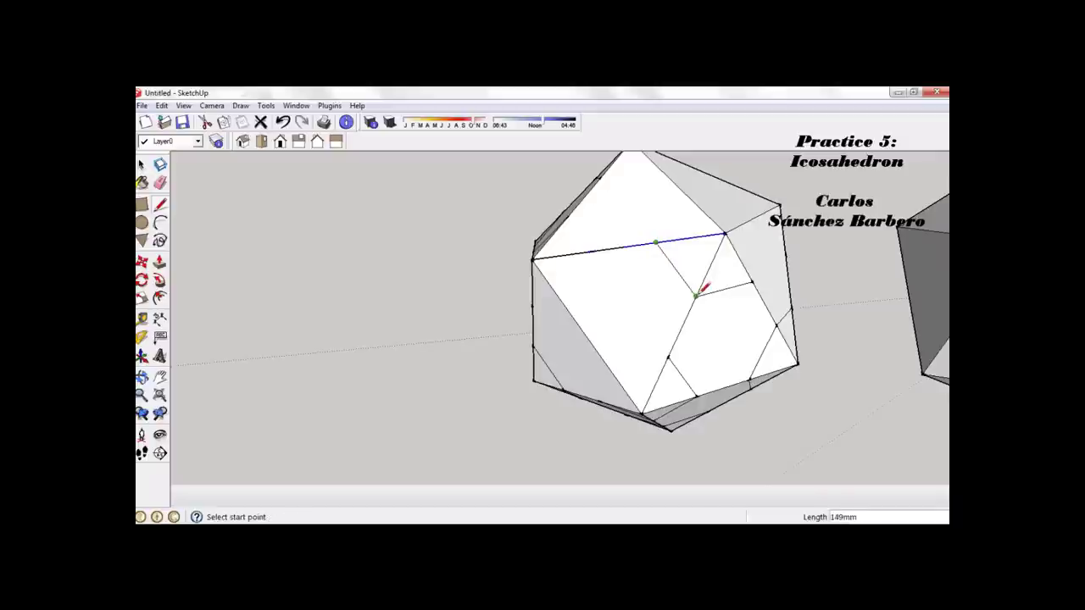
Step: Turn the solid and divide the next edge into three segments
middle_click_drag(573, 289, 609, 293)
key("space")
right_click(602, 300)
left_click(644, 378)
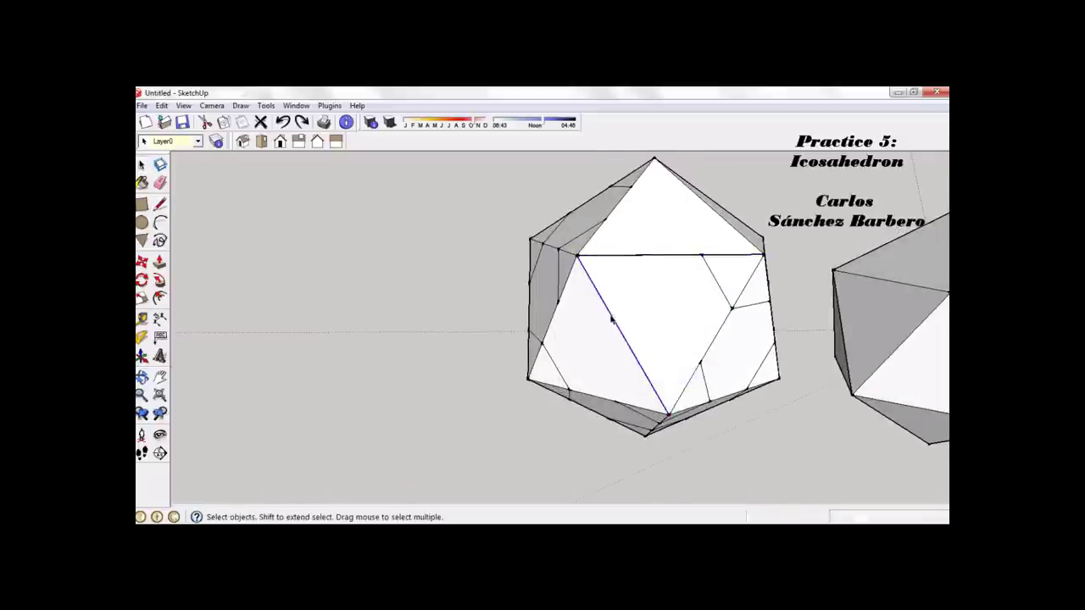
right_click(610, 318)
left_click(646, 391)
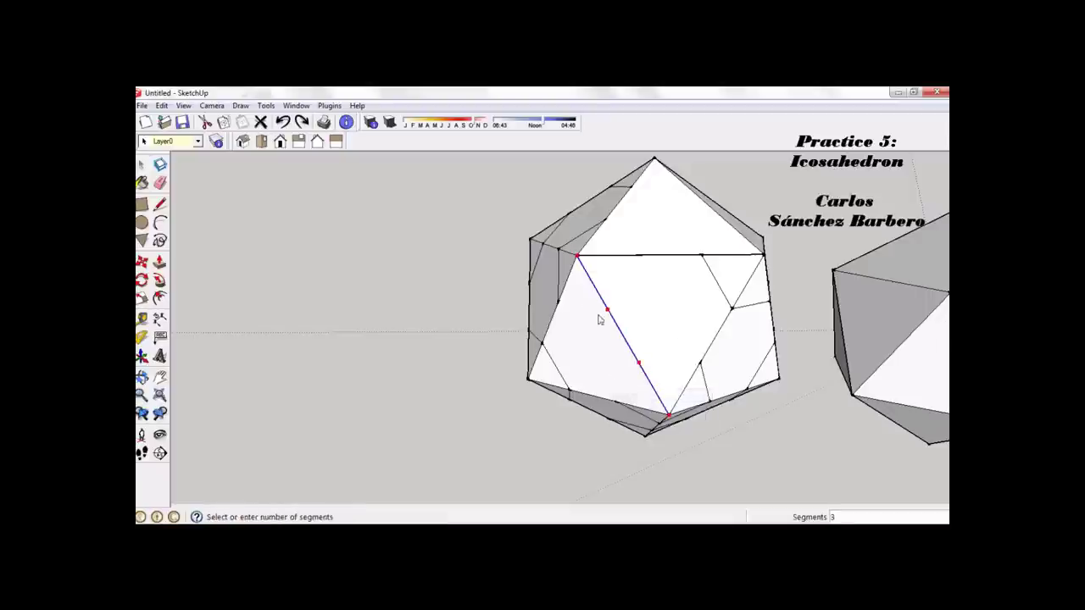
left_click(607, 312)
Step: Draw lines from the new division points across the faces to the top edge
key("l")
left_click(610, 312)
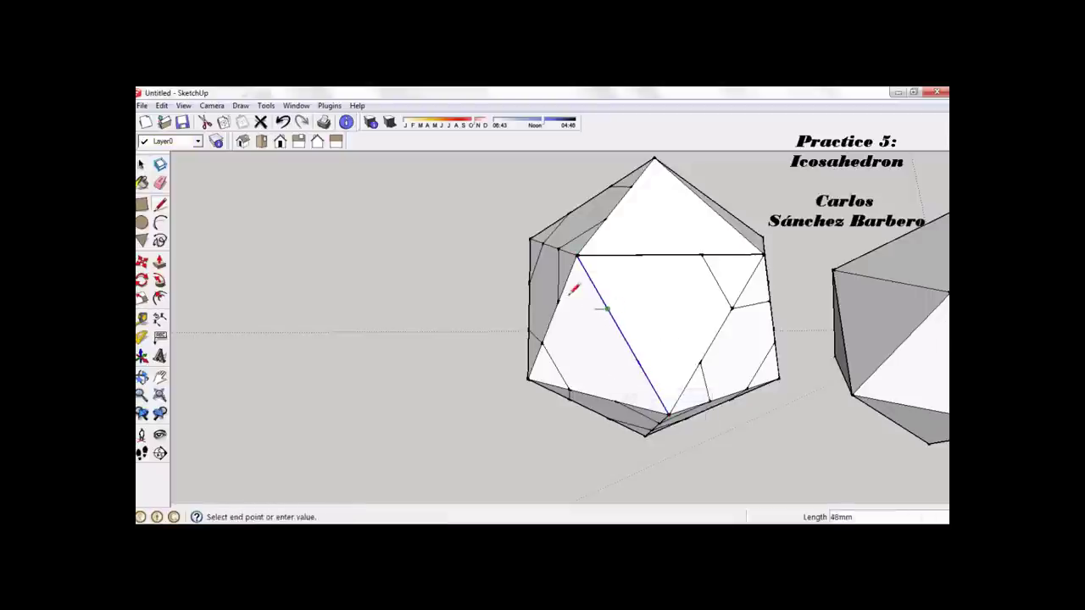
left_click(558, 300)
left_click(615, 400)
left_click(638, 363)
left_click(700, 363)
left_click(608, 309)
left_click(638, 254)
left_click(637, 254)
Step: On another face, split an edge into 3 and connect its points to neighbouring edges
middle_click_drag(613, 212, 650, 291)
key("space")
right_click(678, 244)
left_click(718, 319)
left_click(666, 223)
key("l")
left_click(659, 215)
left_click(599, 216)
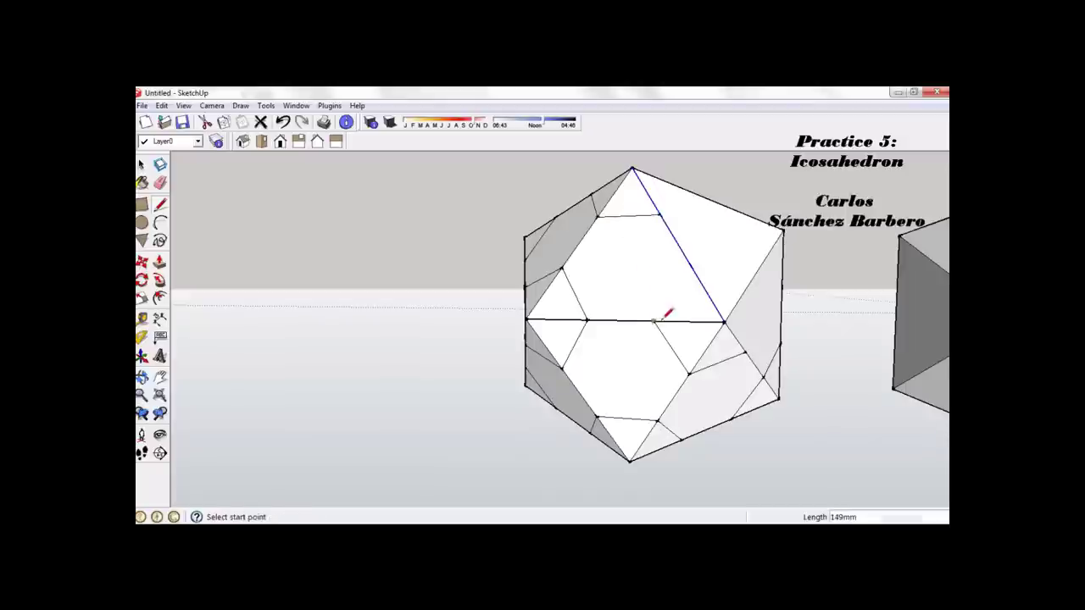
left_click(654, 321)
left_click(692, 270)
Step: Rotate to the next face and divide its edge into three segments
mouse_move(697, 258)
middle_mouse_down()
mouse_move(777, 266)
mouse_move(670, 356)
mouse_move(641, 259)
middle_mouse_up()
key("space")
left_click(639, 260)
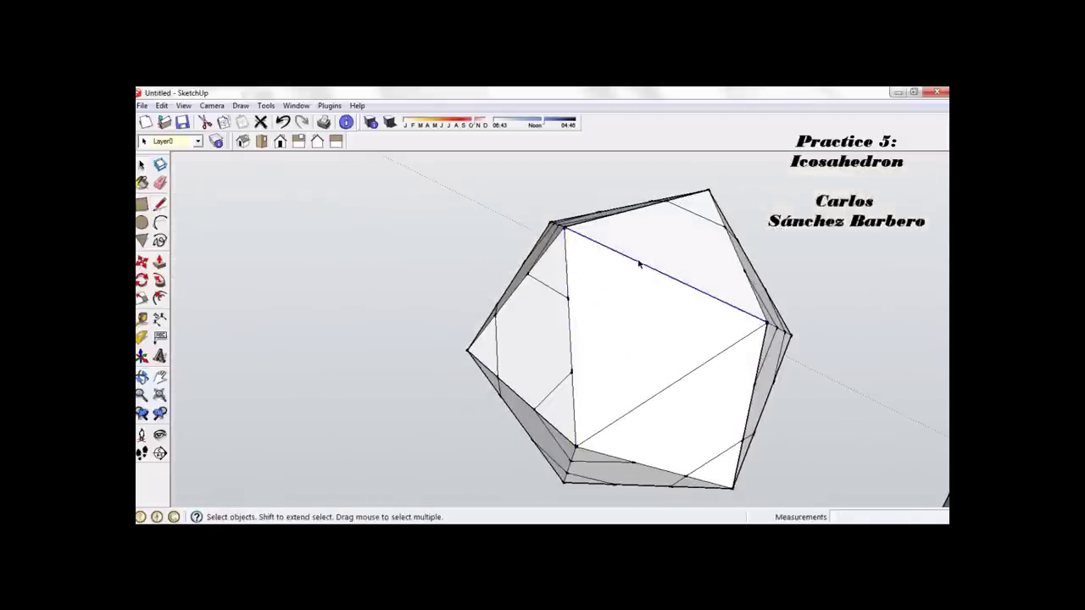
right_click(639, 261)
left_click(625, 256)
right_click(625, 257)
left_click(669, 338)
left_click(630, 260)
Step: Draw lines from that edge's division points to the adjacent face edges
key("l")
left_click(629, 257)
left_click(570, 296)
mouse_move(649, 235)
middle_mouse_down()
mouse_move(654, 283)
mouse_move(626, 229)
middle_mouse_up()
left_click(630, 289)
Step: Orbit to another face and split its edge into three segments
mouse_move(707, 320)
middle_mouse_down()
mouse_move(710, 359)
mouse_move(686, 286)
mouse_move(681, 351)
middle_mouse_up()
key("space")
left_click(681, 351)
left_click(683, 351)
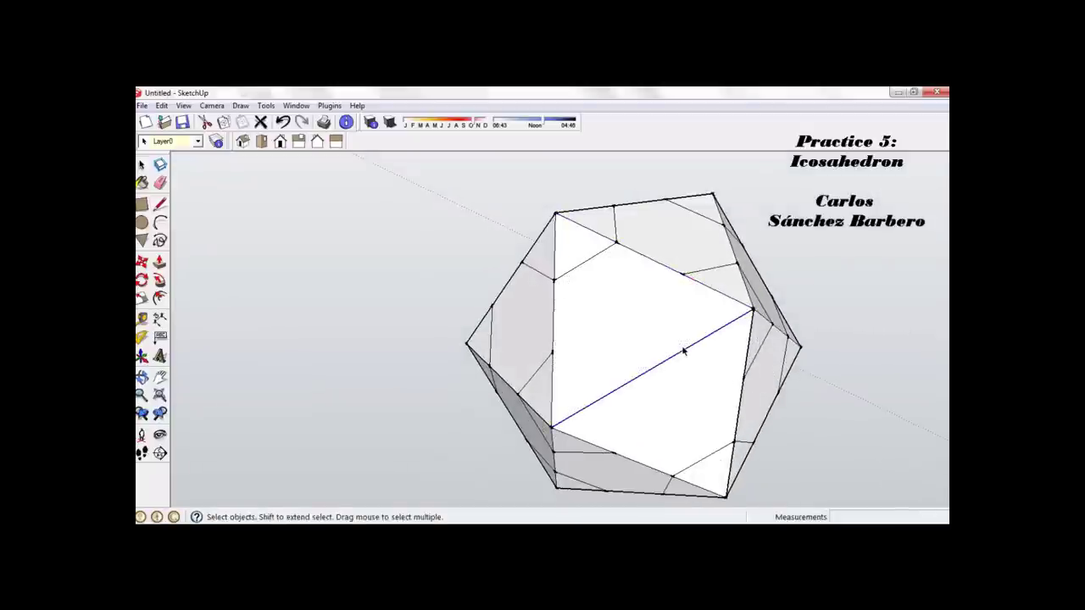
right_click(687, 352)
left_click(721, 429)
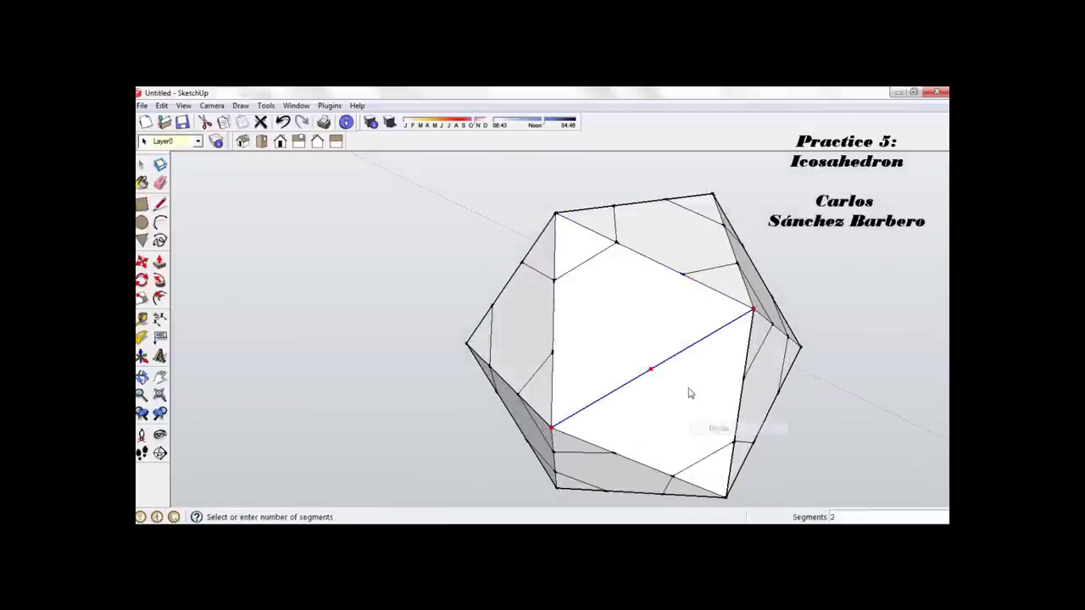
left_click(694, 354)
Step: Connect the division points to the upper edge, left vertex and lower edge, completing the hexagons
key("l")
left_click(684, 348)
left_click(683, 273)
left_click(617, 387)
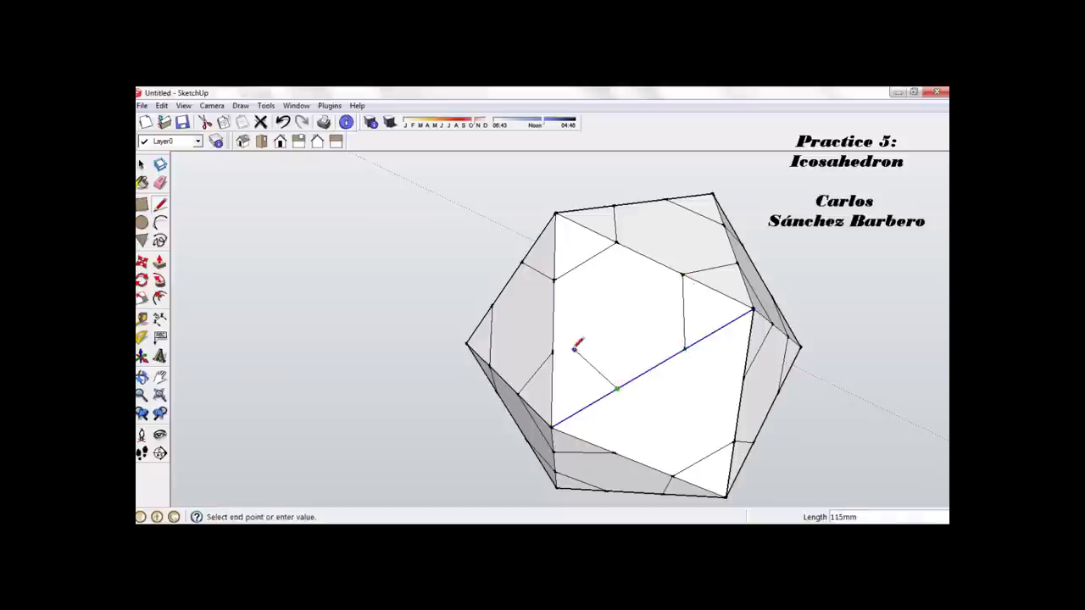
left_click(553, 351)
left_click(617, 388)
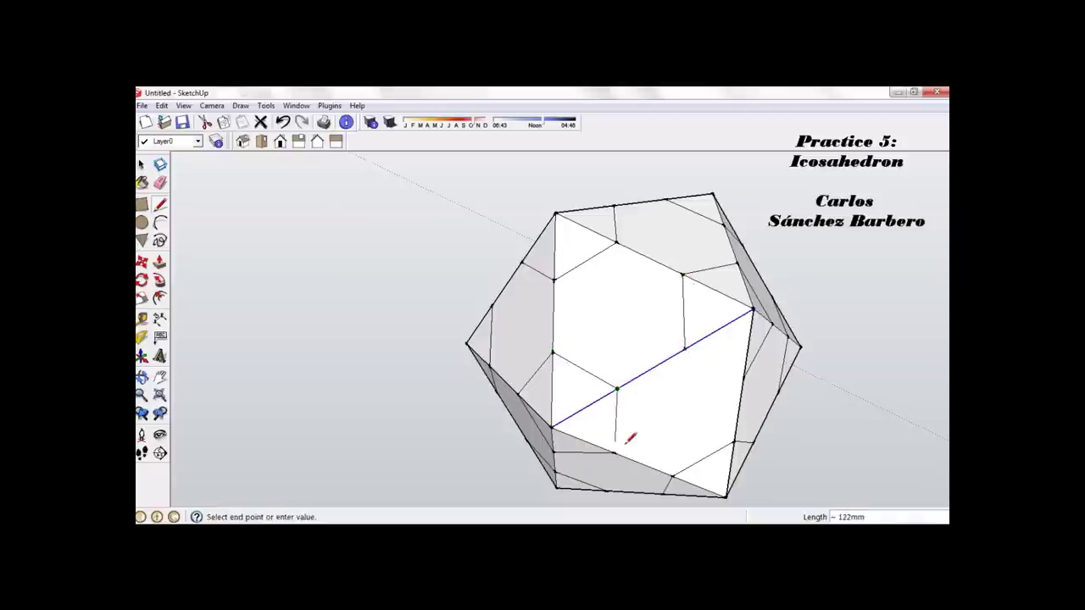
left_click(616, 452)
left_click(685, 348)
middle_click_drag(644, 370, 726, 395)
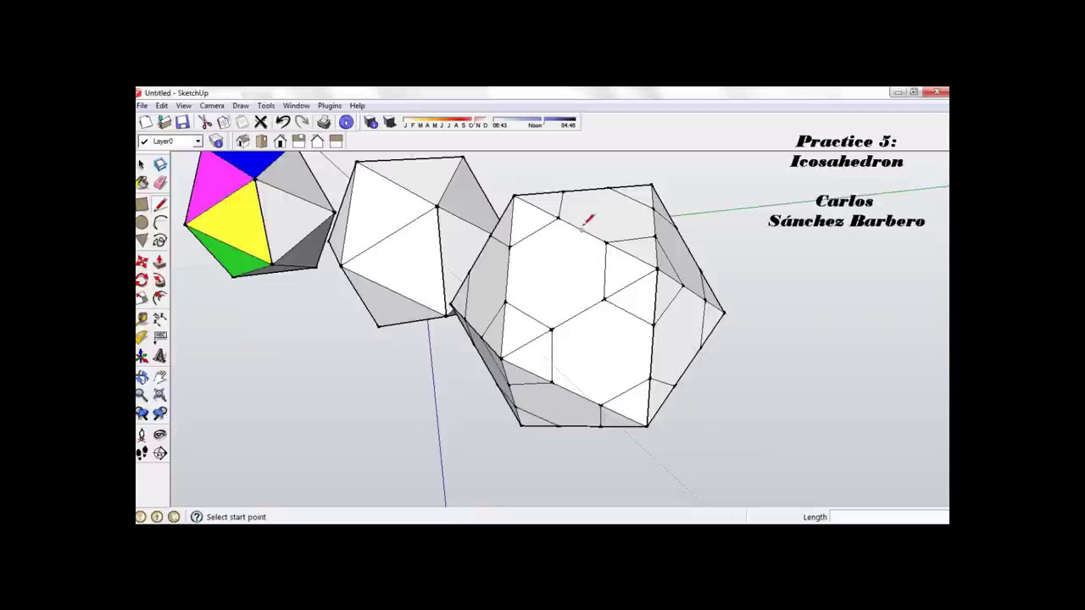
scroll(613, 179, "up", 2)
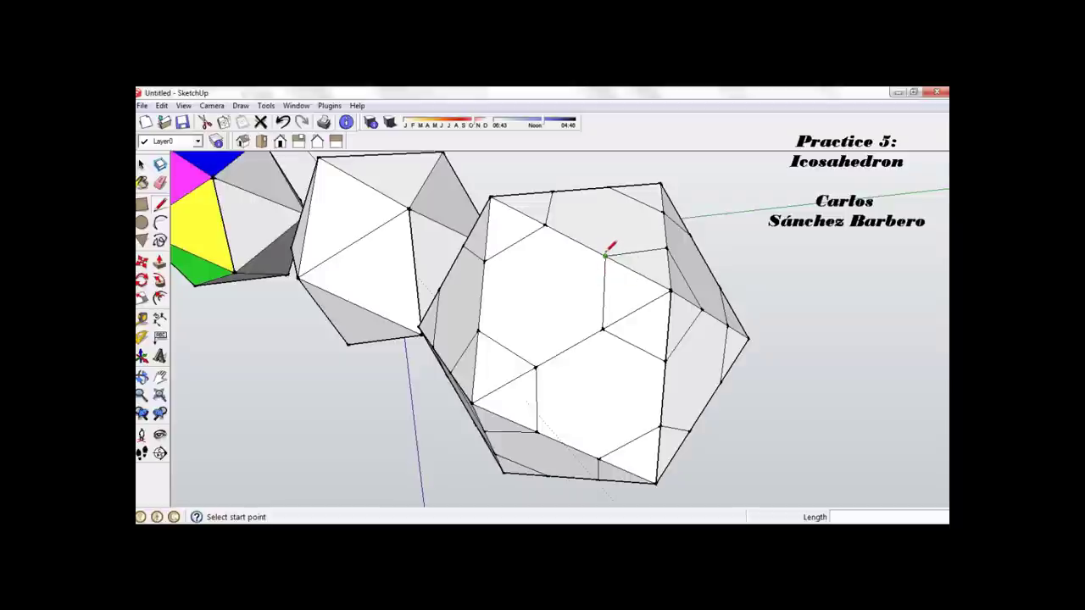
scroll(678, 224, "up", 2)
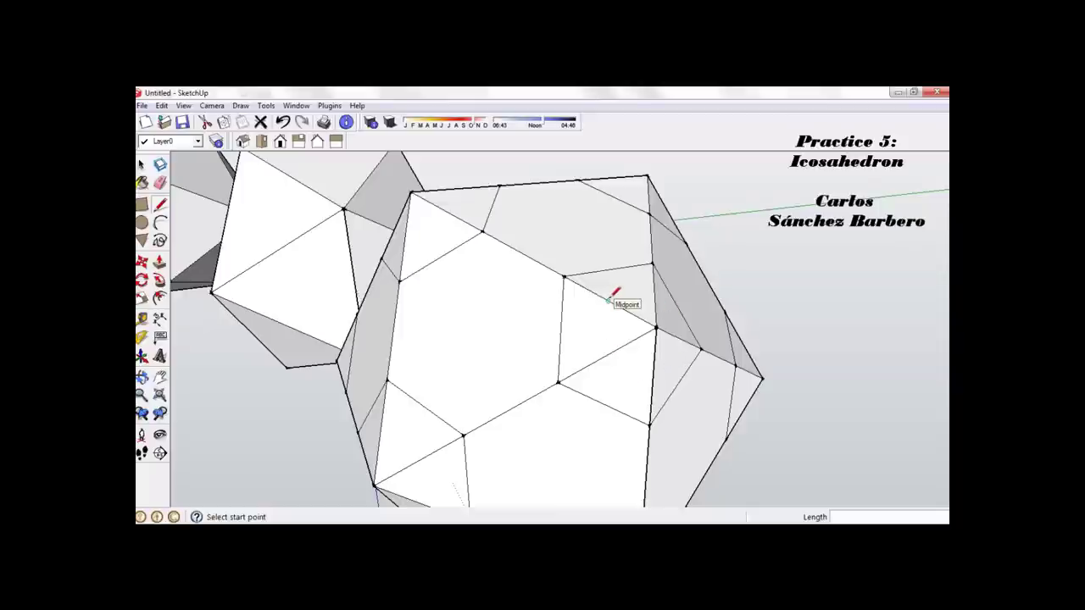
scroll(615, 293, "down", 3)
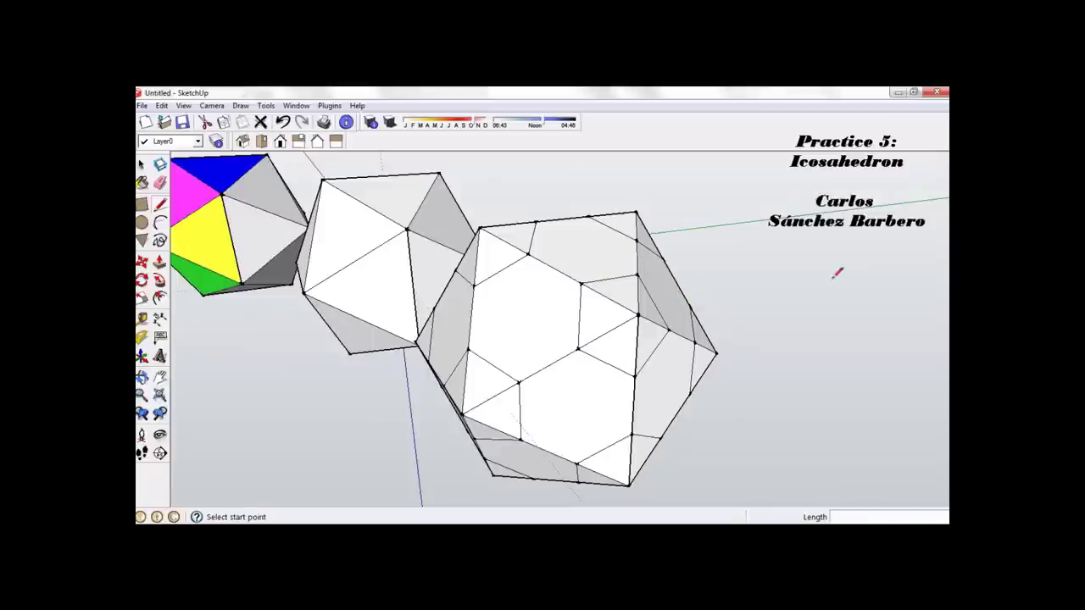
left_click(160, 182)
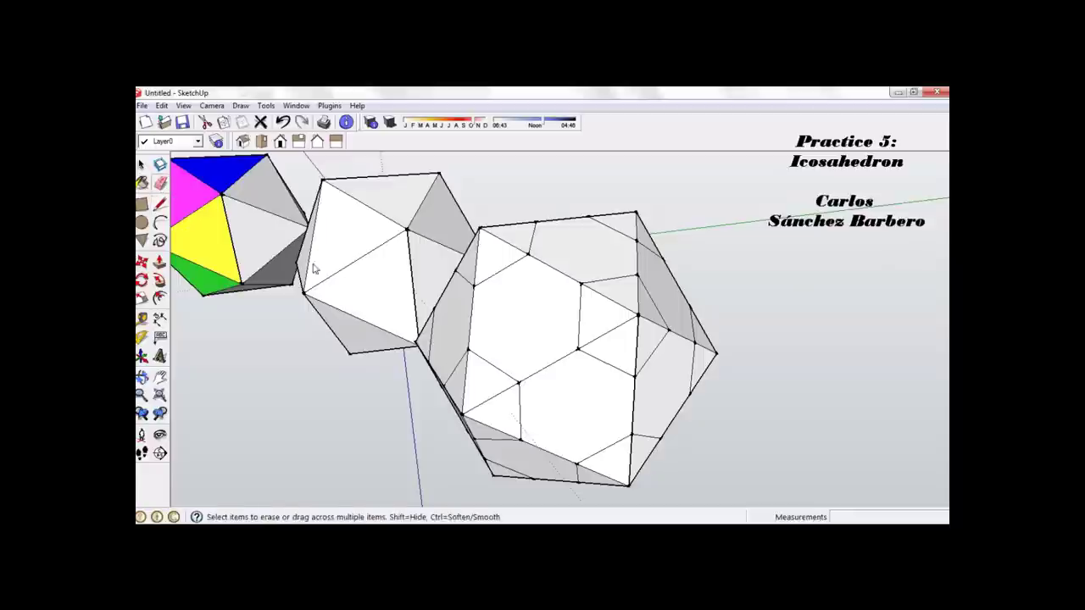
Step: Erase the corner pyramid edges on the front corners of the third solid
scroll(668, 329, "up", 1)
mouse_move(625, 308)
left_mouse_down()
mouse_move(630, 320)
mouse_move(635, 301)
left_mouse_up()
mouse_move(644, 313)
middle_mouse_down()
mouse_move(642, 382)
mouse_move(588, 252)
middle_mouse_up()
mouse_move(575, 391)
left_mouse_down()
mouse_move(594, 374)
mouse_move(585, 387)
mouse_move(545, 359)
left_mouse_up()
mouse_move(546, 358)
middle_mouse_down()
mouse_move(749, 364)
mouse_move(624, 292)
middle_mouse_up()
mouse_move(624, 291)
left_mouse_down()
mouse_move(605, 243)
mouse_move(625, 277)
left_mouse_up()
mouse_move(554, 273)
middle_mouse_down()
mouse_move(666, 355)
mouse_move(660, 324)
middle_mouse_up()
left_click_drag(625, 225, 620, 224)
middle_click_drag(620, 224, 607, 287)
left_click_drag(608, 287, 618, 279)
Step: Erase the edges at the top vertex and the remaining corners, leaving one pentagonal opening
mouse_move(618, 278)
middle_mouse_down()
mouse_move(606, 325)
mouse_move(576, 236)
middle_mouse_up()
left_click_drag(577, 236, 618, 230)
mouse_move(618, 230)
middle_mouse_down()
mouse_move(538, 336)
mouse_move(581, 235)
middle_mouse_up()
left_click_drag(582, 235, 597, 216)
mouse_move(597, 216)
middle_mouse_down()
mouse_move(577, 294)
mouse_move(573, 219)
mouse_move(656, 322)
mouse_move(622, 293)
middle_mouse_up()
mouse_move(622, 293)
left_mouse_down()
mouse_move(598, 265)
mouse_move(581, 285)
mouse_move(617, 261)
left_mouse_up()
mouse_move(617, 261)
middle_mouse_down()
mouse_move(577, 364)
mouse_move(690, 303)
mouse_move(601, 340)
middle_mouse_up()
mouse_move(601, 339)
left_mouse_down()
mouse_move(626, 344)
mouse_move(683, 296)
left_mouse_up()
mouse_move(683, 295)
middle_mouse_down()
mouse_move(589, 315)
mouse_move(581, 268)
middle_mouse_up()
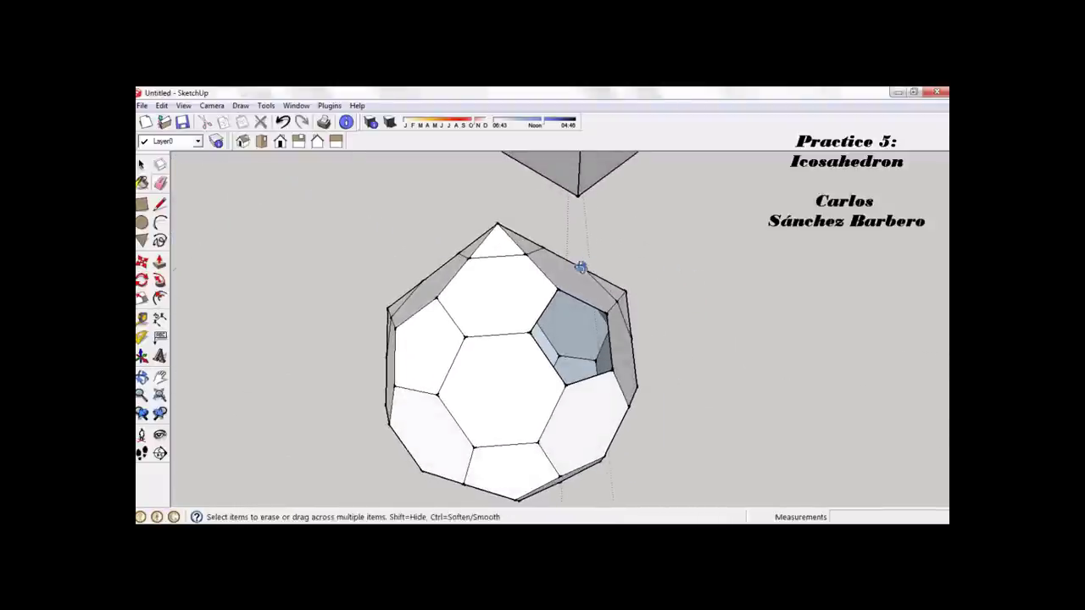
scroll(585, 336, "up", 3)
Step: Draw edges between the opening's vertices so new faces fill the hole
key("l")
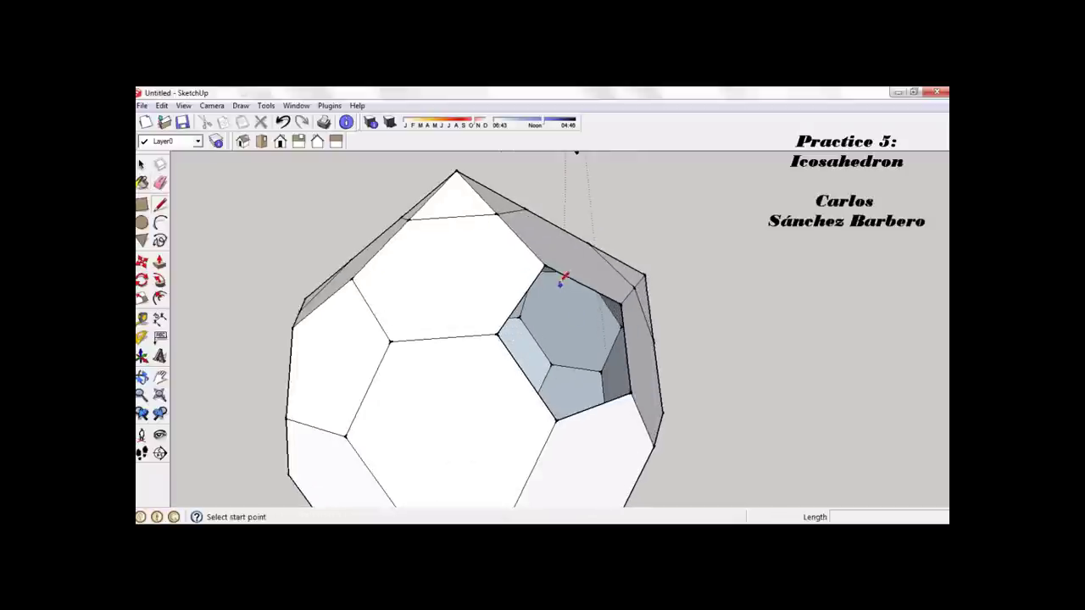
left_click(547, 268)
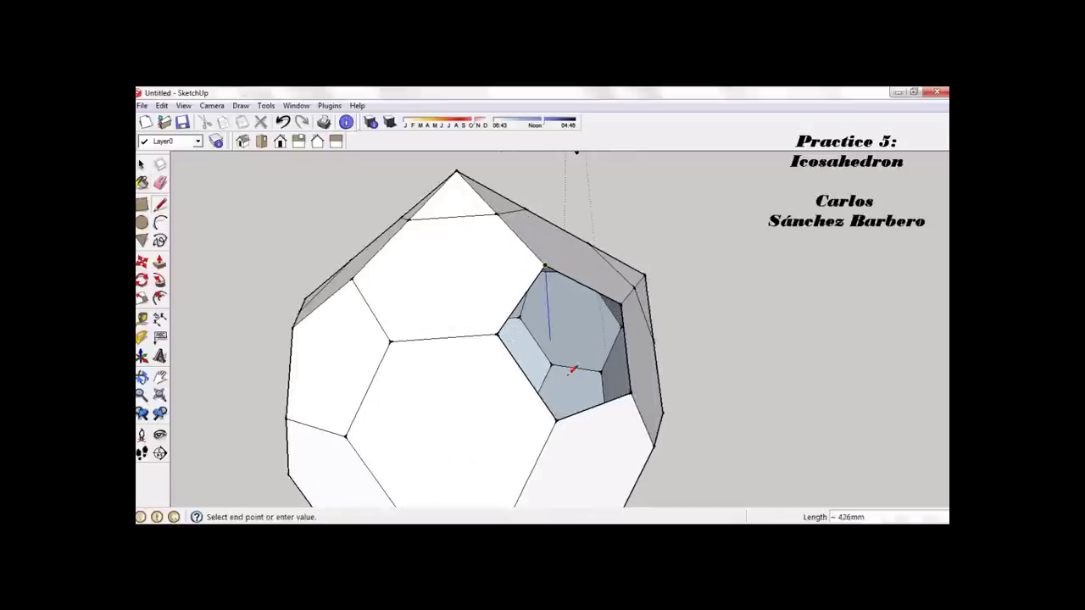
left_click(557, 420)
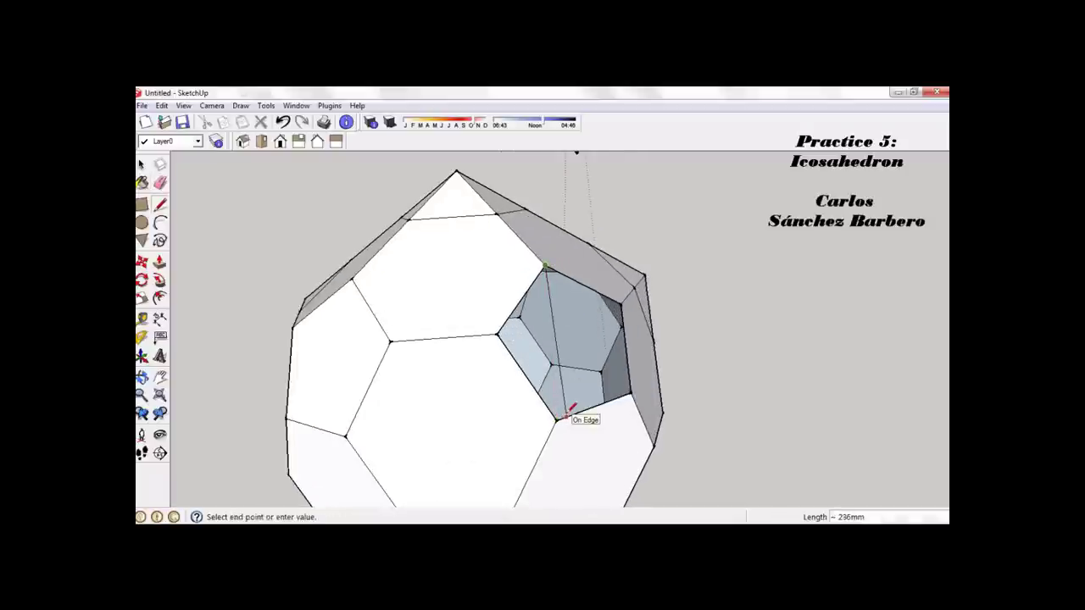
left_click(558, 418)
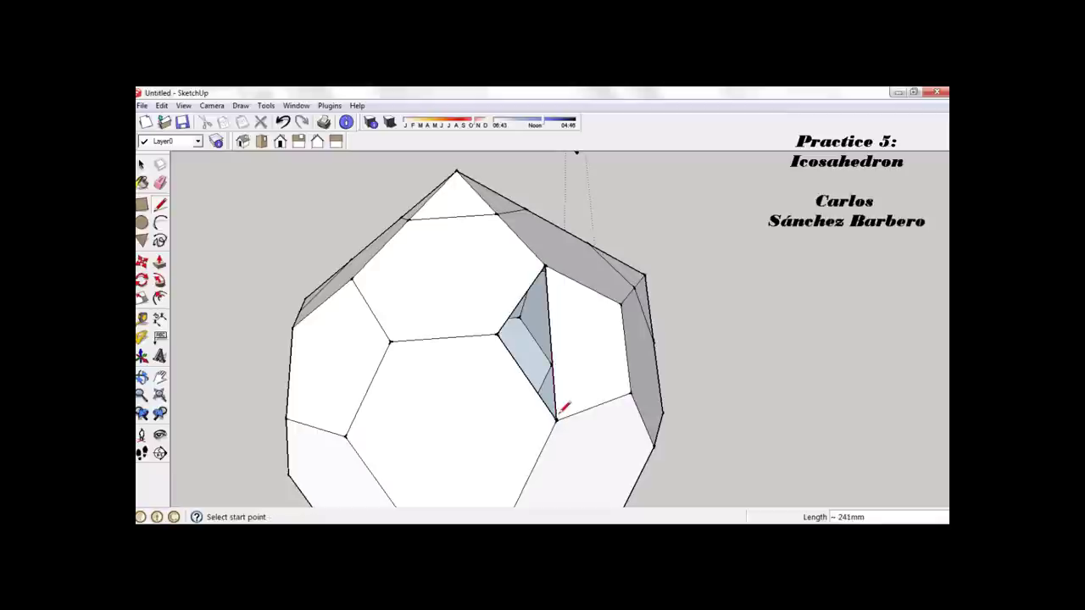
left_click(499, 334)
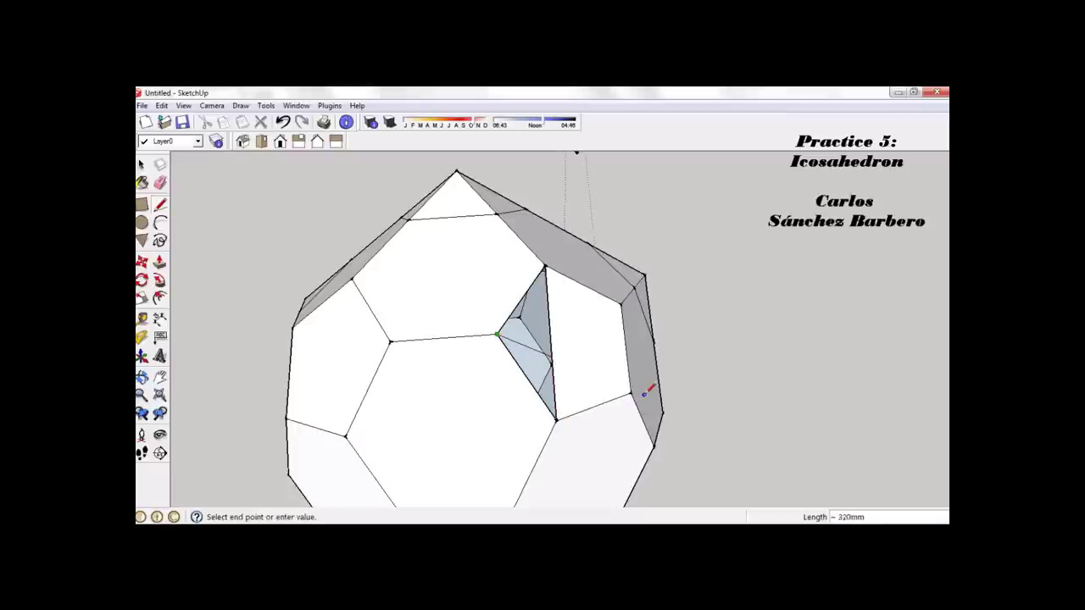
left_click(632, 391)
left_click(556, 418)
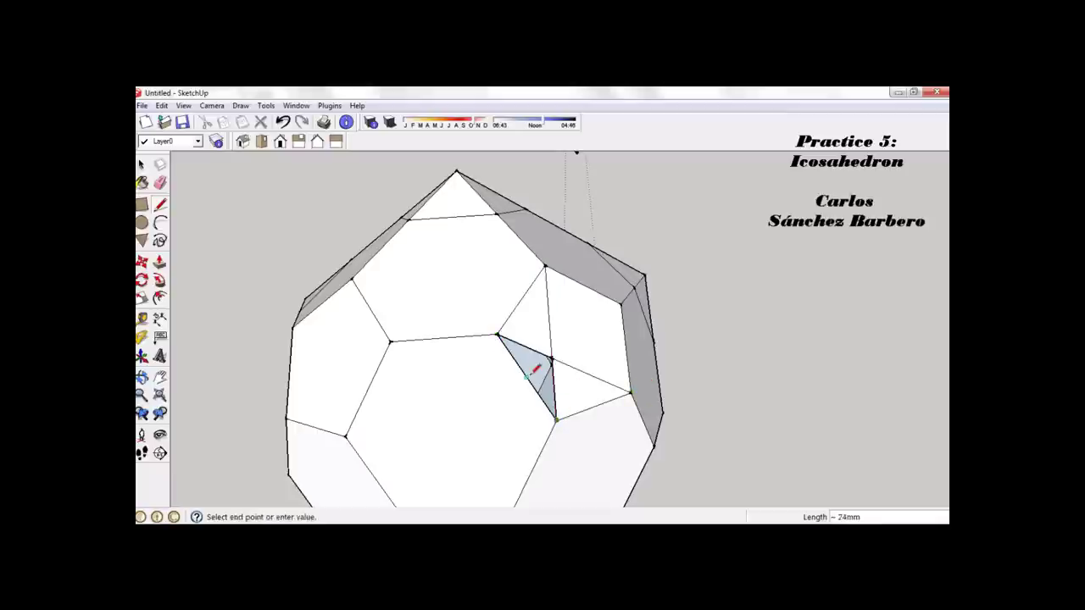
left_click(551, 360)
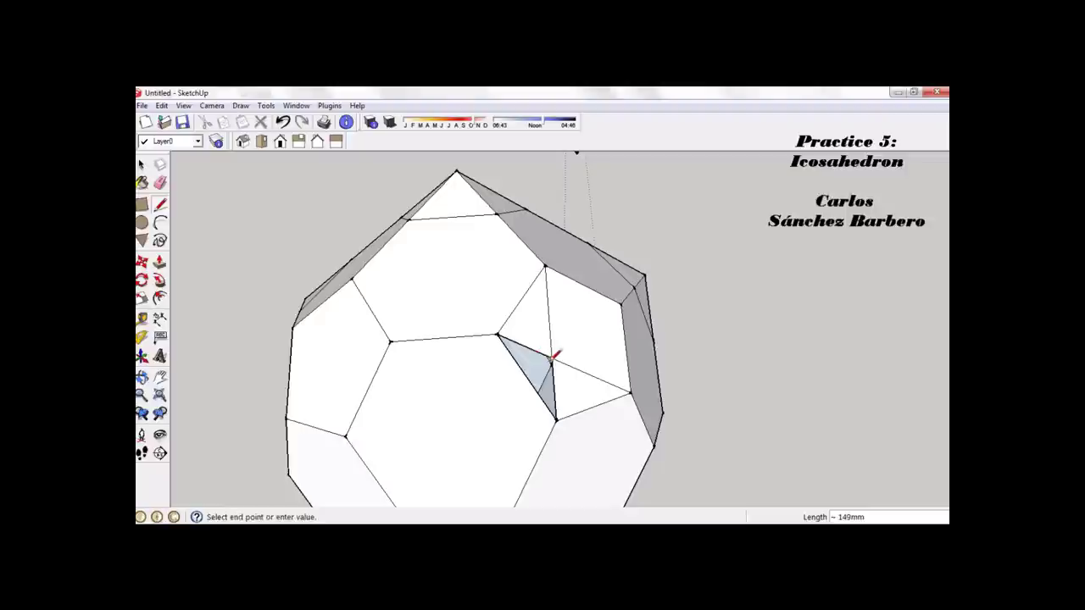
left_click(557, 418)
middle_click_drag(563, 386, 591, 312)
Step: Erase the stray diagonal edge across the patch, redoing the erase after an undo
key("e")
left_click(584, 295)
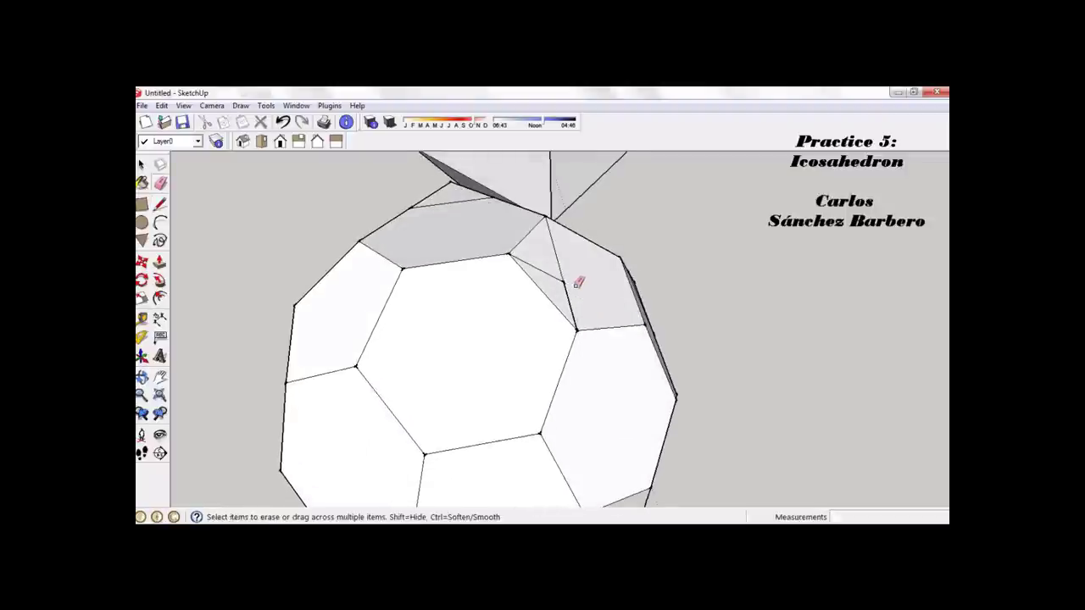
left_click_drag(570, 283, 560, 268)
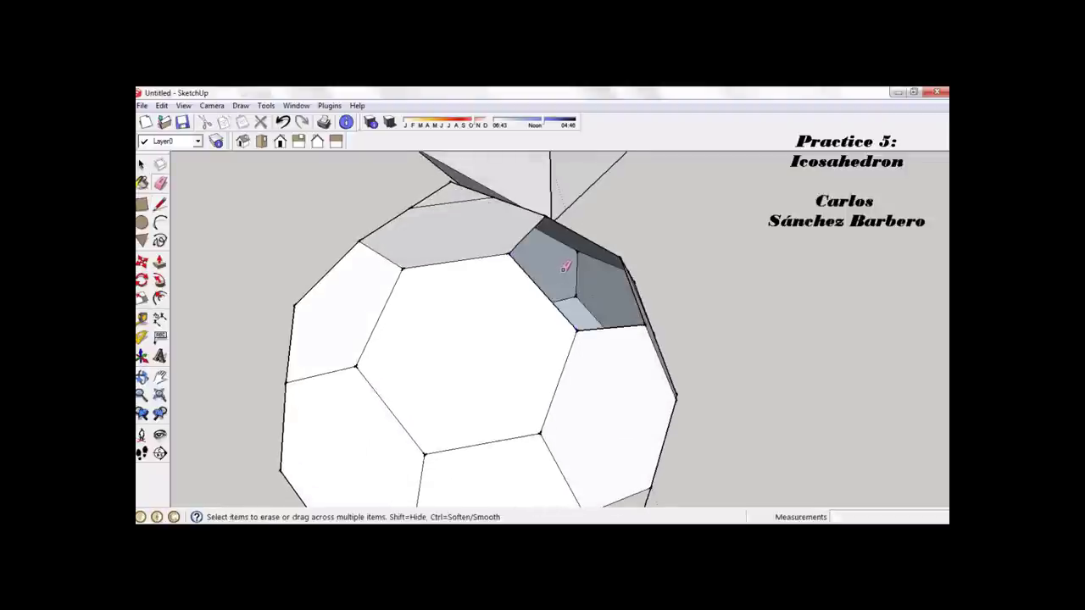
key("ctrl+z")
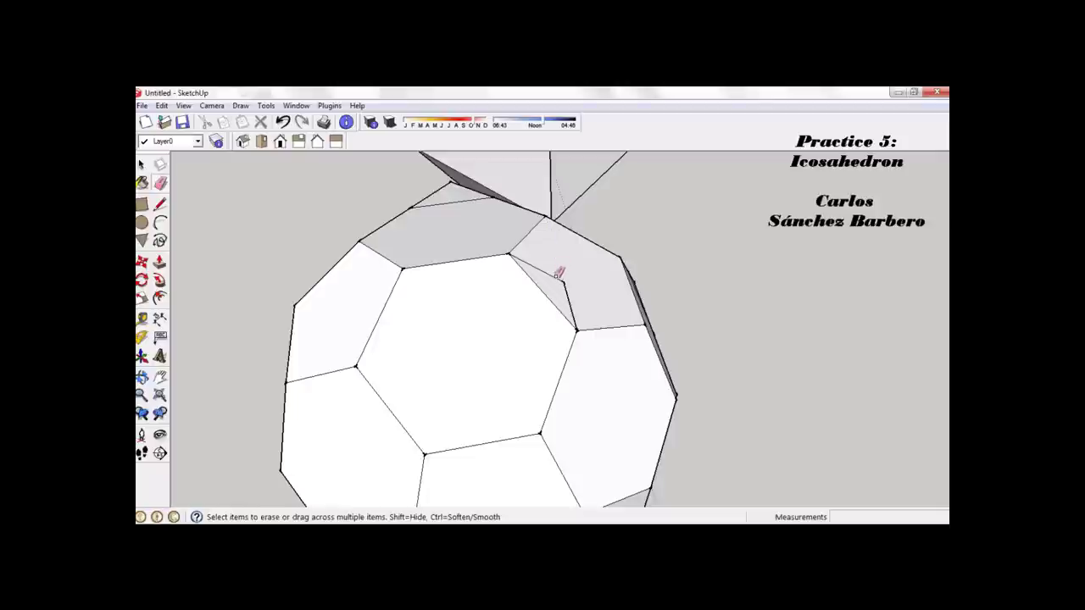
left_click(559, 273)
mouse_move(570, 289)
middle_mouse_down()
mouse_move(572, 271)
mouse_move(603, 243)
mouse_move(560, 301)
mouse_move(601, 295)
mouse_move(415, 429)
mouse_move(487, 353)
mouse_move(523, 255)
mouse_move(494, 310)
middle_mouse_up()
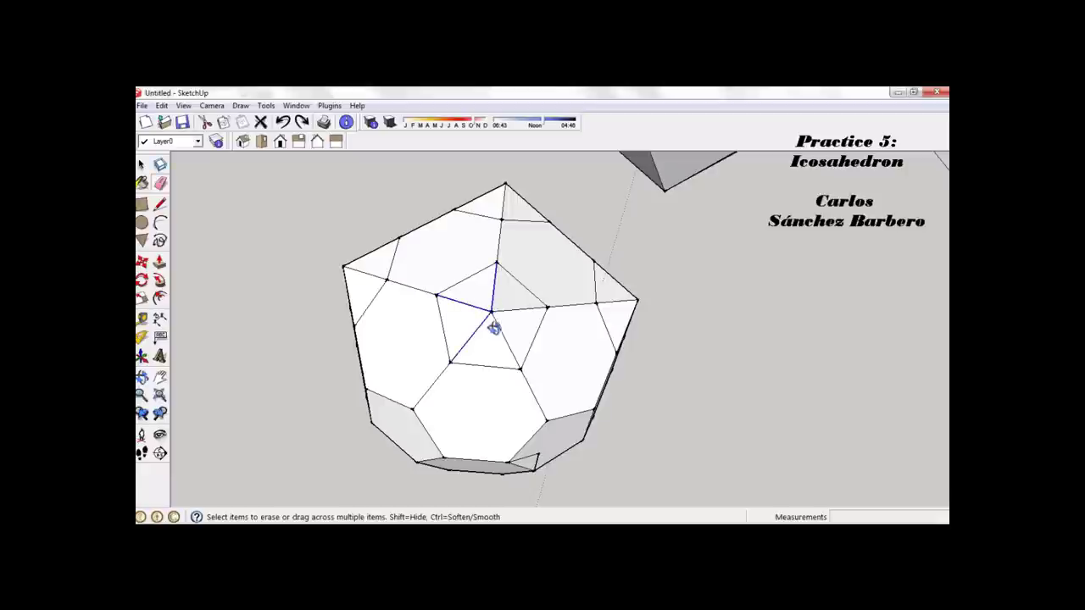
Step: Erase the triangulating edges inside the pentagon, orbiting to reach the last stray edges
mouse_move(620, 314)
middle_mouse_down()
mouse_move(436, 395)
mouse_move(601, 302)
middle_mouse_up()
left_click_drag(601, 302, 606, 302)
mouse_move(606, 302)
middle_mouse_down()
mouse_move(650, 364)
mouse_move(419, 313)
mouse_move(586, 395)
mouse_move(604, 272)
mouse_move(562, 347)
mouse_move(734, 317)
middle_mouse_up()
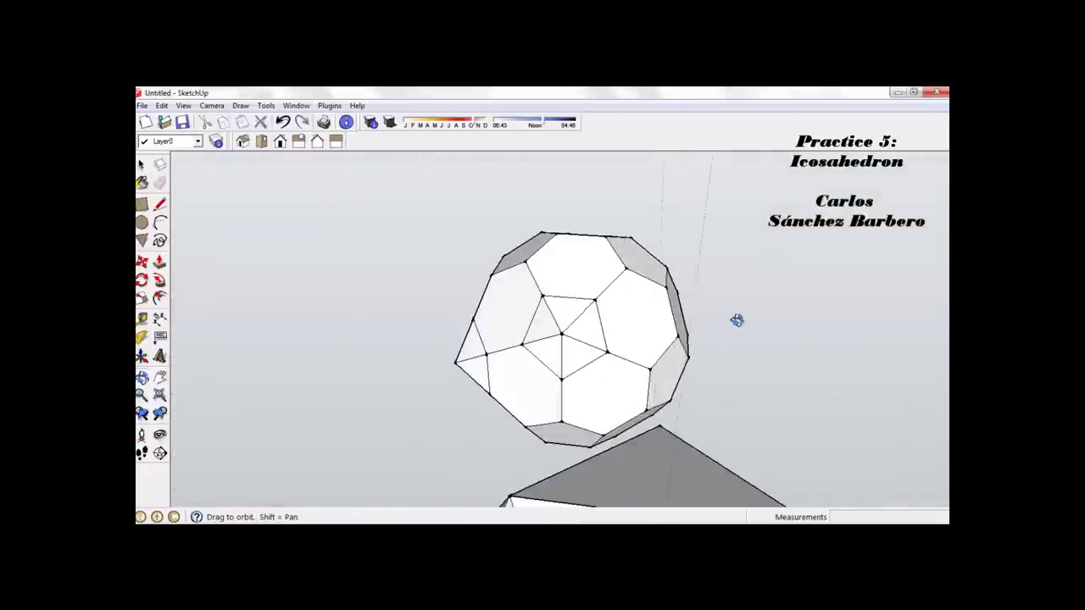
mouse_move(562, 339)
left_mouse_down()
mouse_move(568, 320)
mouse_move(563, 336)
left_mouse_up()
mouse_move(563, 336)
middle_mouse_down()
mouse_move(618, 314)
mouse_move(576, 334)
middle_mouse_up()
mouse_move(577, 334)
left_mouse_down()
mouse_move(591, 325)
mouse_move(583, 345)
left_mouse_up()
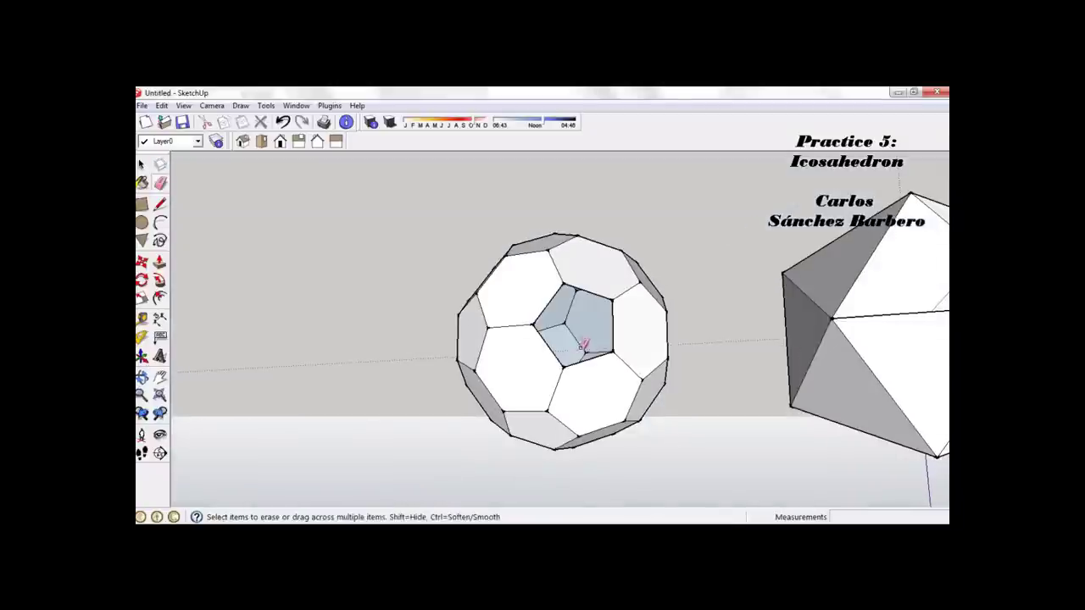
key("l")
scroll(568, 339, "up", 3)
Step: Draw edges across the gap from the top, left and right vertices down to the bottom vertex
left_click(560, 239)
left_click(561, 400)
left_click(500, 318)
left_click(561, 317)
left_click(561, 317)
left_click(561, 400)
Step: Connect the left and right vertices and the upper vertex to an interior point, dismissing the warning
left_click(502, 319)
left_click(529, 354)
left_click(561, 317)
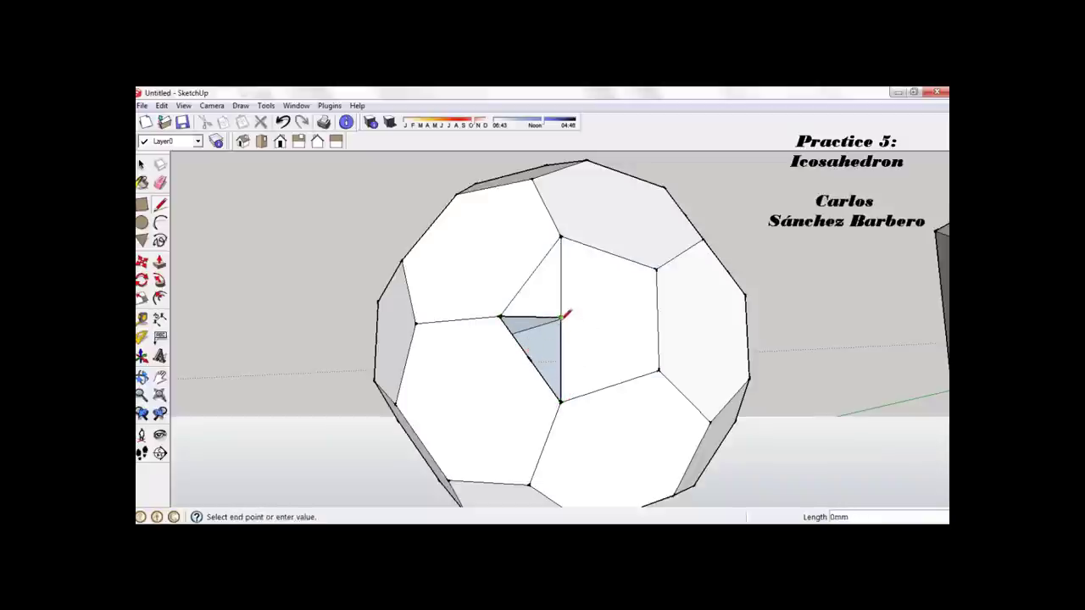
left_click(529, 354)
mouse_move(536, 355)
middle_mouse_down()
mouse_move(596, 271)
mouse_move(589, 381)
mouse_move(591, 364)
middle_mouse_up()
left_click(603, 263)
left_click(590, 365)
left_click(554, 310)
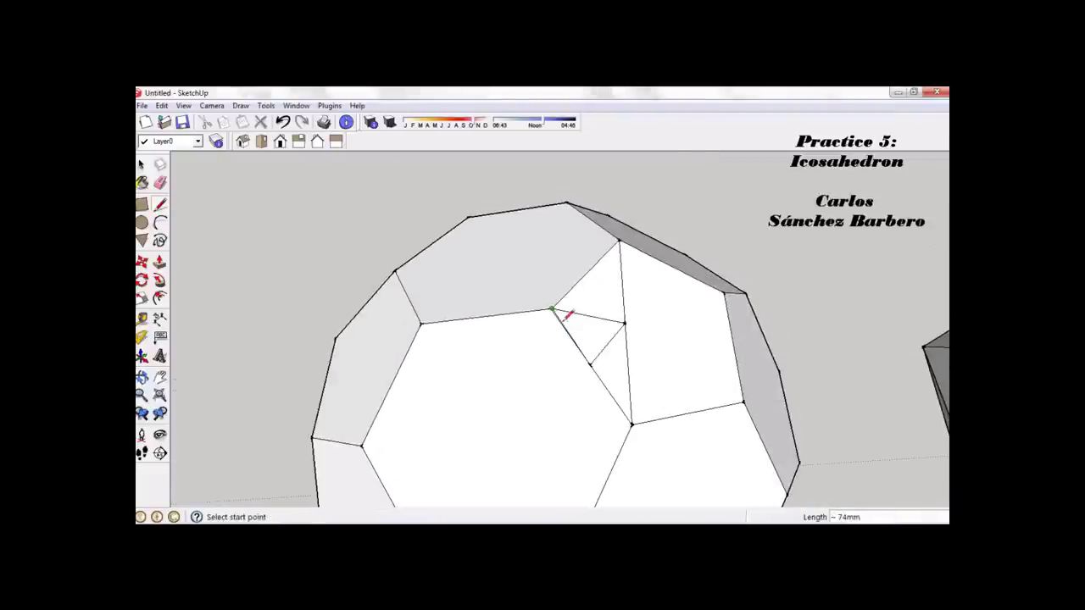
Step: Zoom in and draw a short edge from the endpoint to the nearby vertex
scroll(567, 315, "up", 4)
scroll(552, 299, "up", 3)
scroll(555, 288, "up", 2)
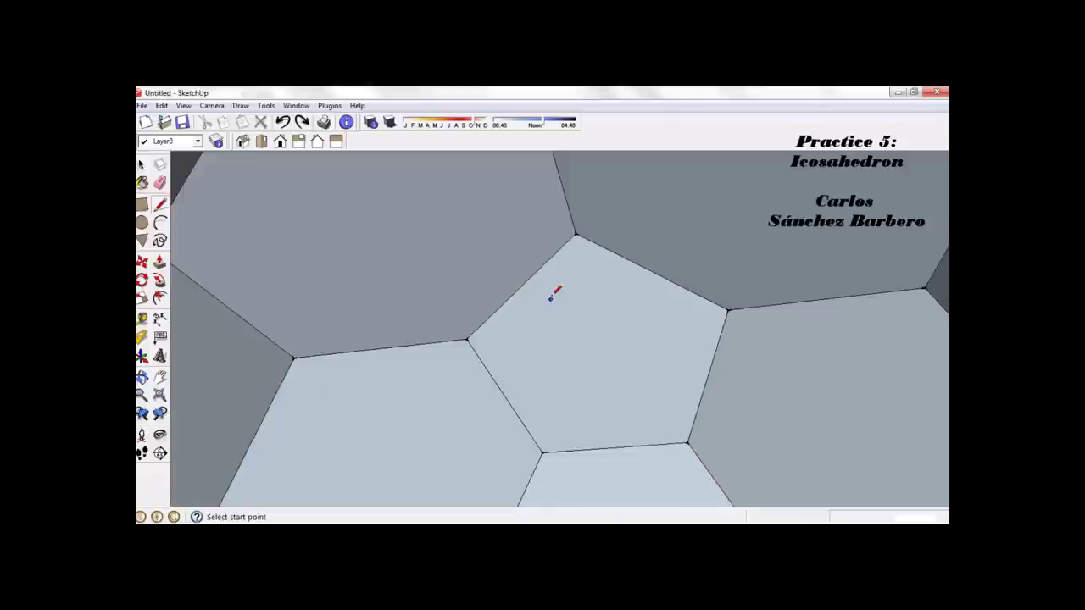
scroll(547, 280, "down", 4)
scroll(545, 271, "up", 3)
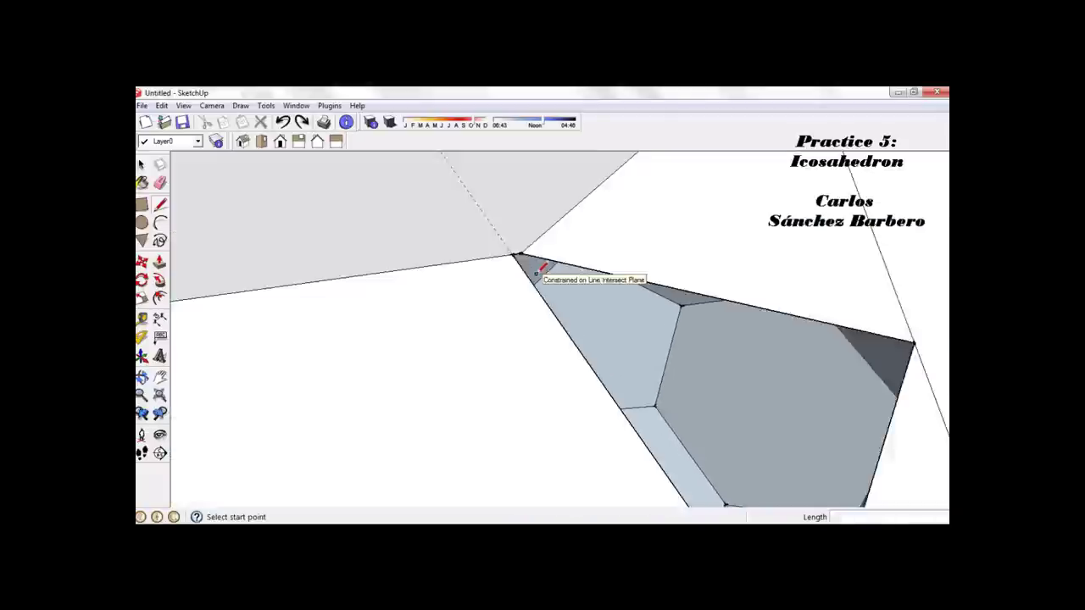
scroll(539, 272, "down", 3)
scroll(523, 254, "up", 4)
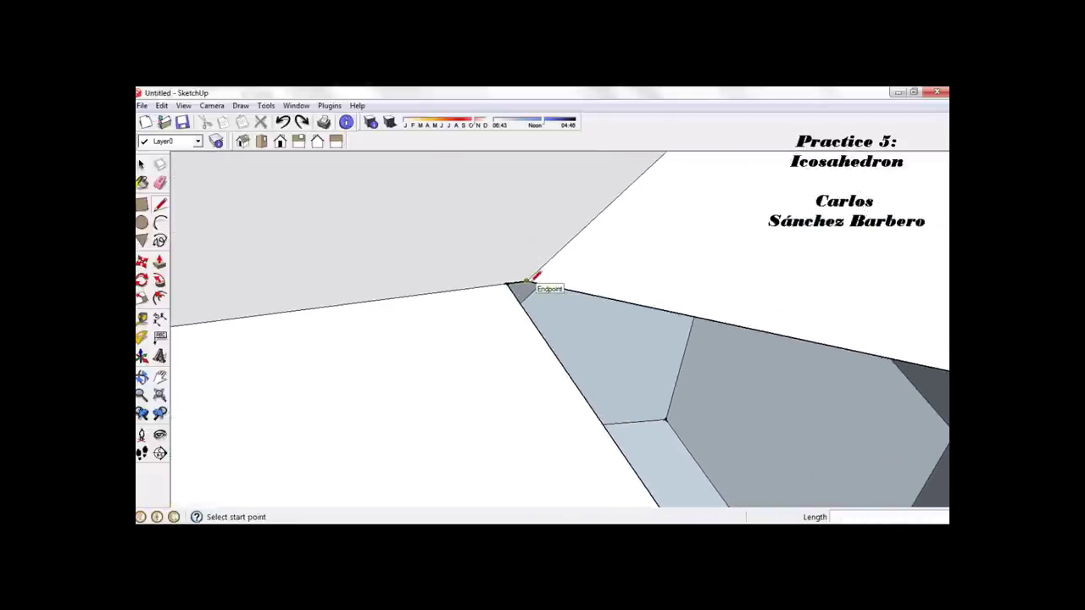
left_click(527, 280)
left_click(509, 283)
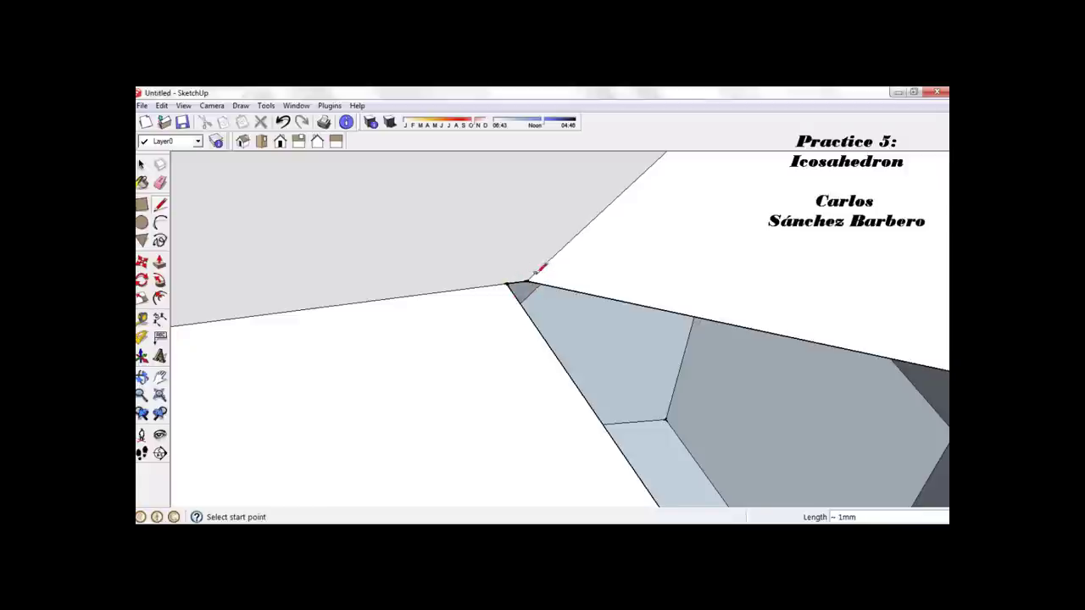
Step: Split the face with a line from the vertex to the right edge, then reorient the view
scroll(535, 270, "down", 2)
left_click(531, 286)
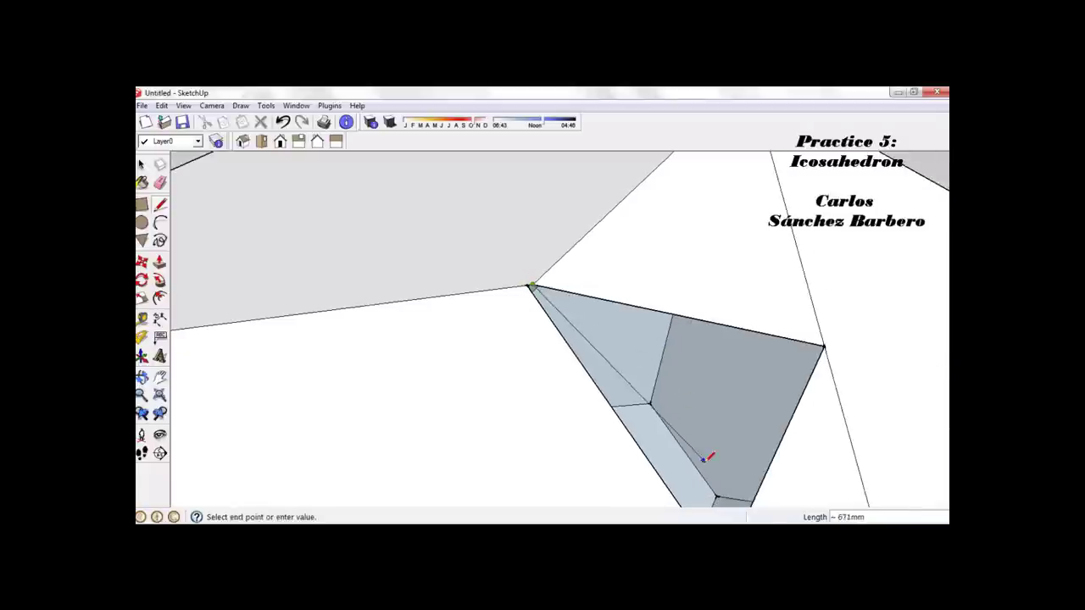
left_click(790, 418)
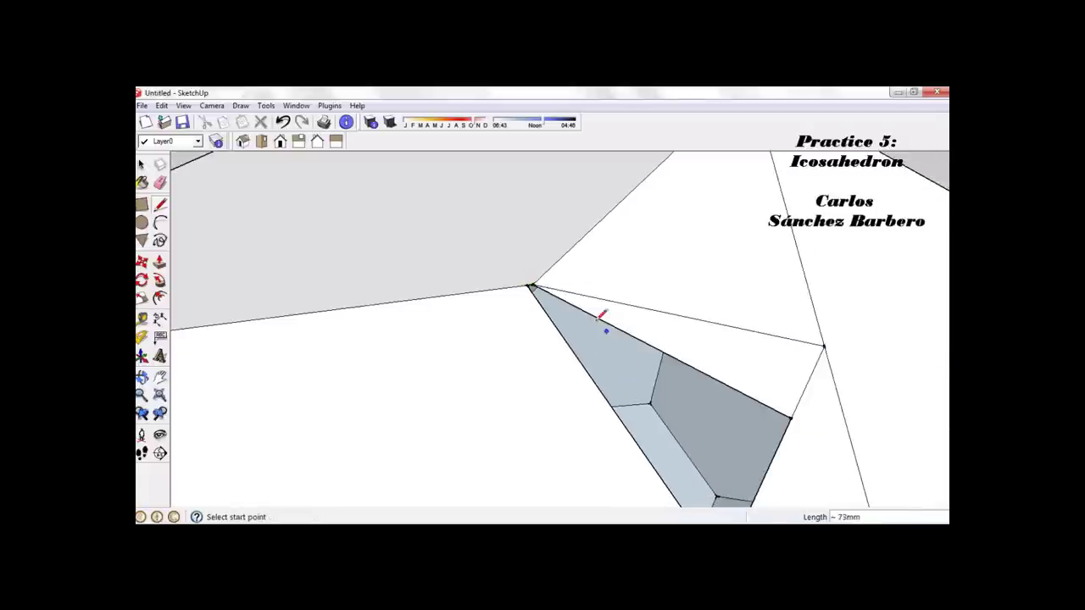
left_click(531, 287)
key("Escape")
mouse_move(534, 288)
middle_mouse_down()
mouse_move(588, 306)
mouse_move(564, 254)
mouse_move(594, 256)
middle_mouse_up()
scroll(642, 235, "down", 4)
middle_click_drag(697, 211, 651, 324)
Step: Close the last triangular gap with two lines to its top vertex, then open Materials
left_click(631, 319)
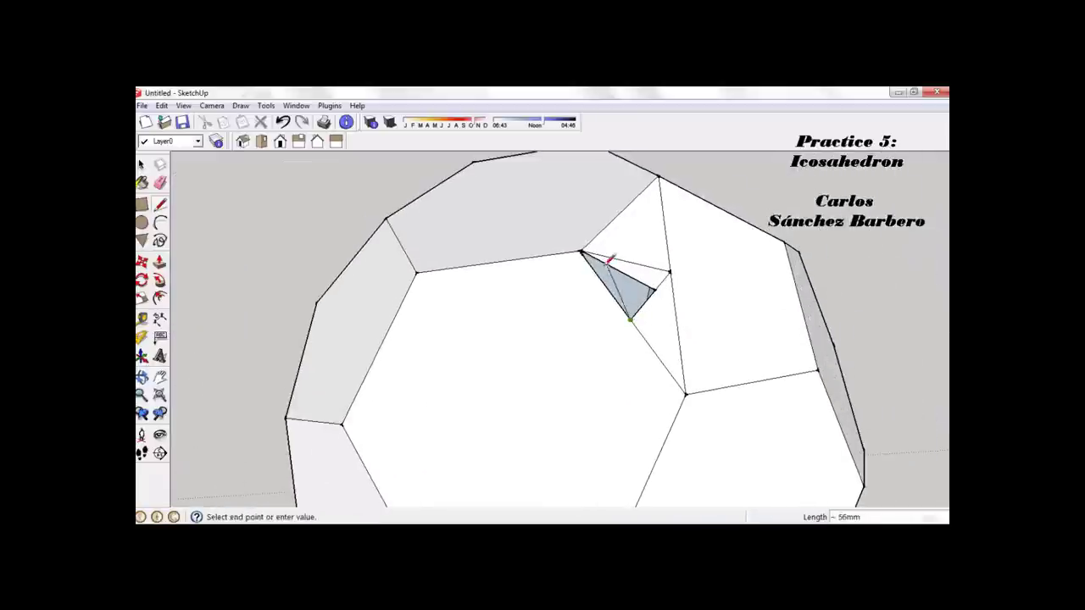
left_click(583, 252)
left_click(654, 290)
left_click(583, 252)
scroll(585, 251, "down", 8)
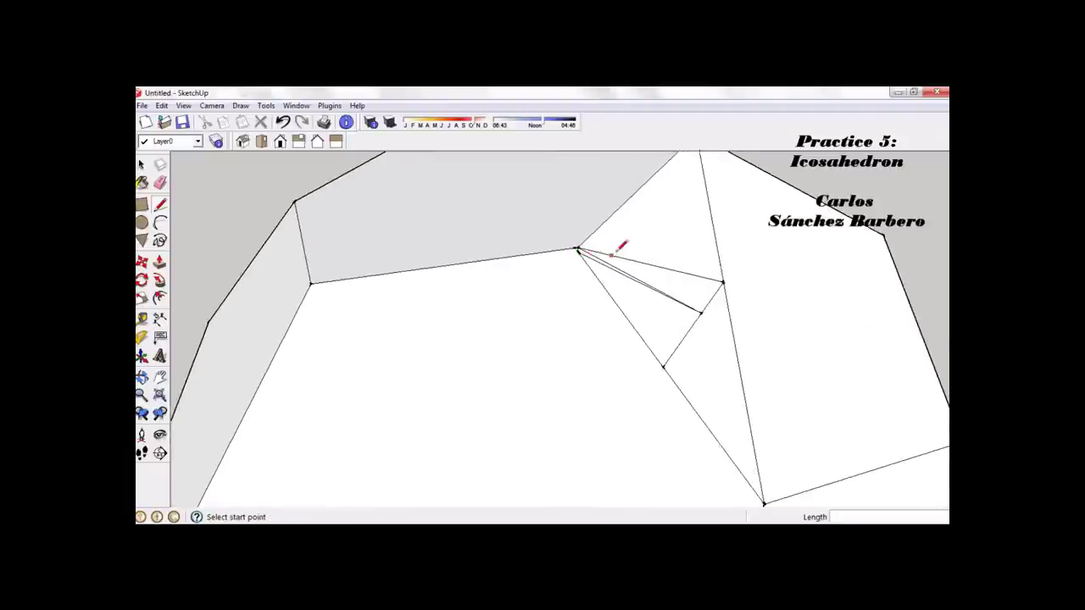
middle_click_drag(695, 359, 763, 356)
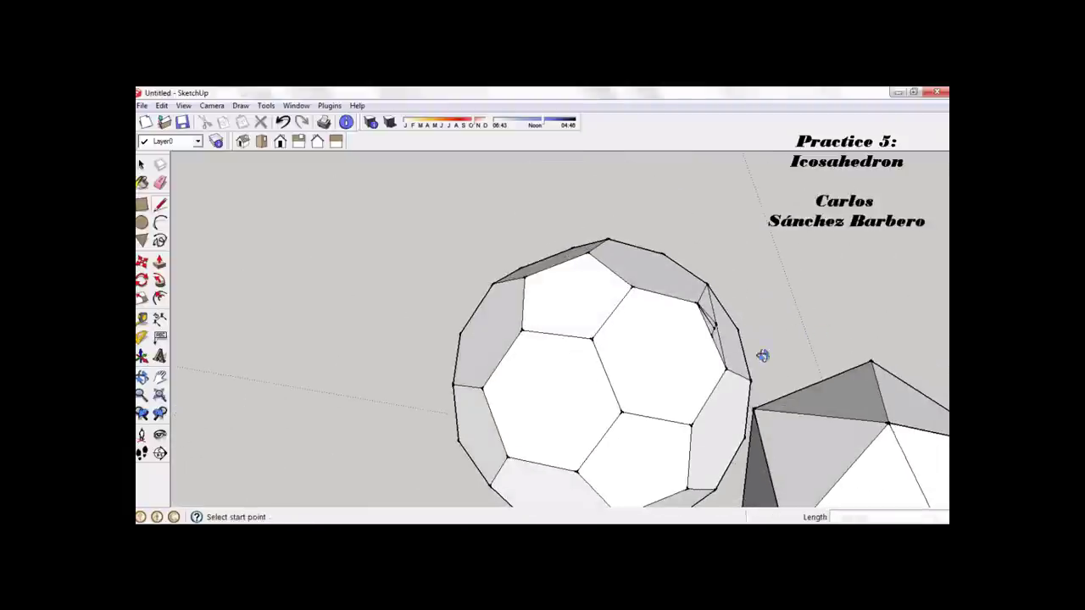
scroll(547, 338, "down", 2)
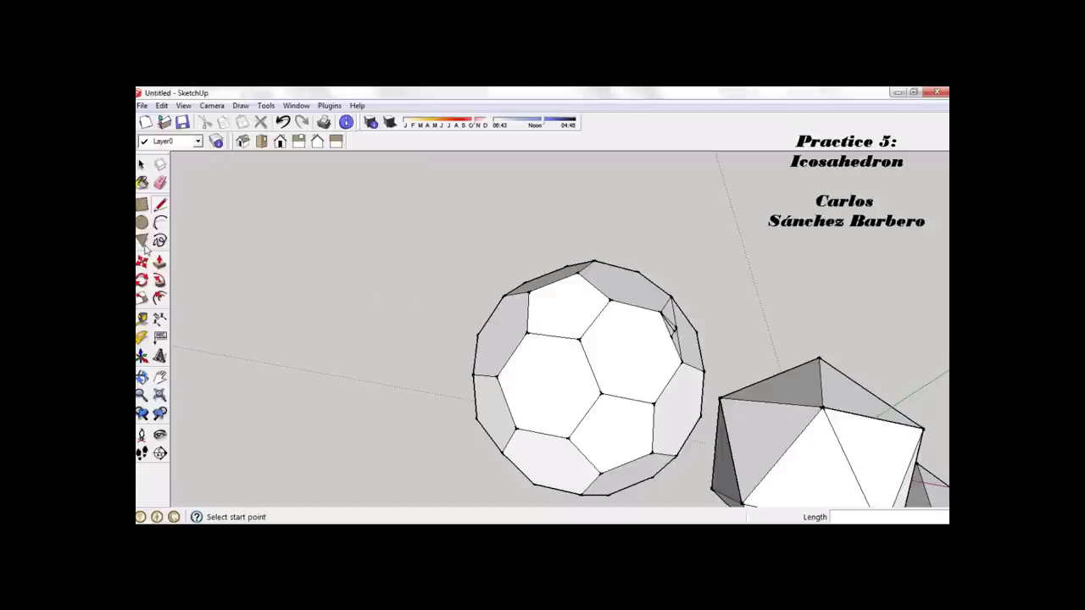
left_click(143, 183)
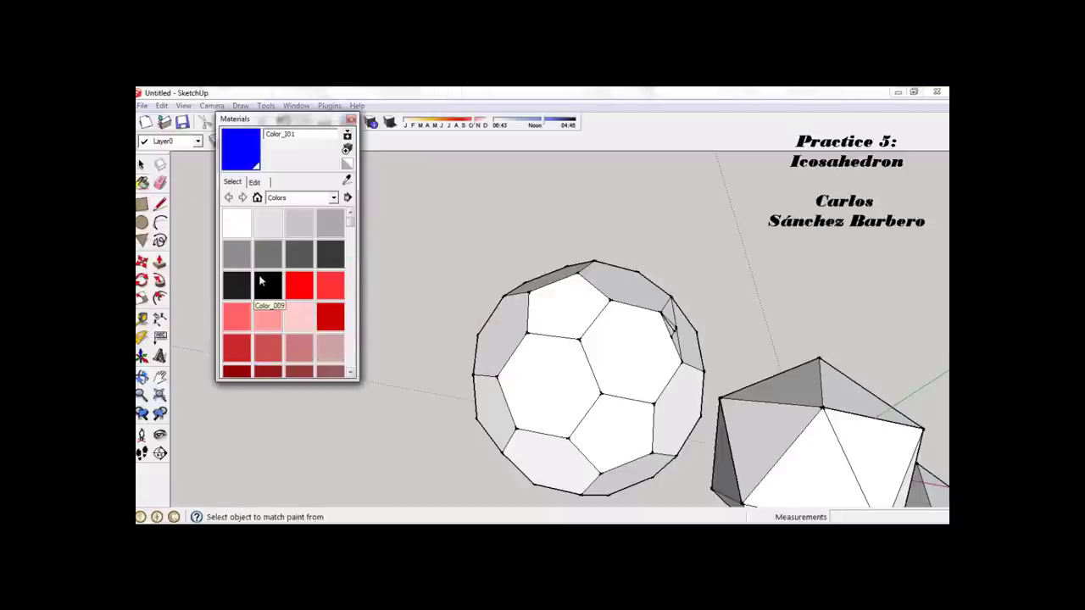
Step: Paint the first pentagon and its small adjoining triangles black with Color_009
left_click(269, 283)
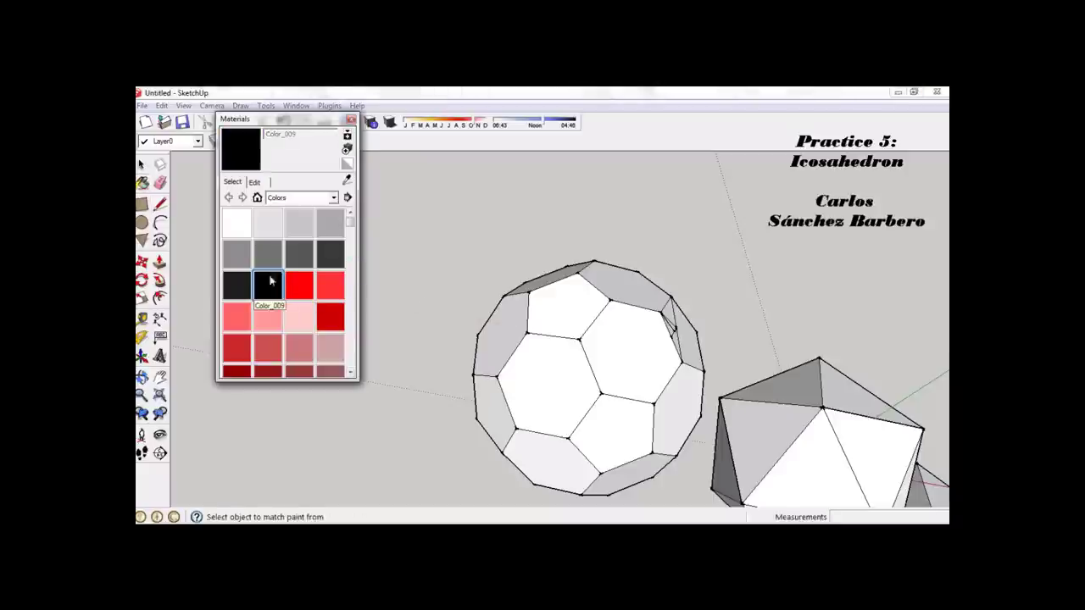
left_click(589, 298)
mouse_move(746, 300)
middle_mouse_down()
mouse_move(625, 339)
mouse_move(638, 335)
middle_mouse_up()
left_click(640, 307)
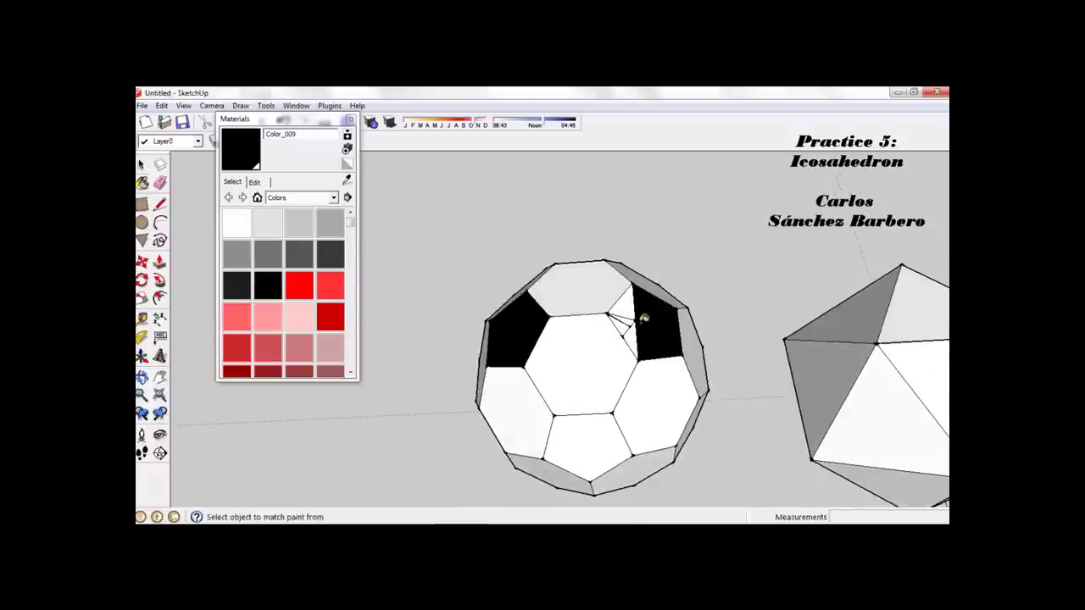
left_click(625, 319)
left_click(629, 329)
left_click(624, 301)
Step: Paint the left, bottom, bottom-left and centre pentagons black
middle_click_drag(715, 314, 565, 302)
mouse_move(674, 367)
middle_mouse_down()
mouse_move(591, 380)
mouse_move(647, 340)
mouse_move(703, 344)
mouse_move(541, 409)
mouse_move(656, 290)
middle_mouse_up()
left_click(539, 409)
left_click(489, 417)
middle_click_drag(490, 417, 589, 374)
left_click(496, 460)
left_click(584, 388)
Step: Paint the remaining left, right and centre pentagons black and view all three solids
left_click(547, 340)
left_click(700, 339)
middle_click_drag(700, 339, 627, 323)
left_click(608, 360)
scroll(653, 283, "up", 5)
middle_click_drag(654, 283, 488, 412)
scroll(487, 413, "down", 10)
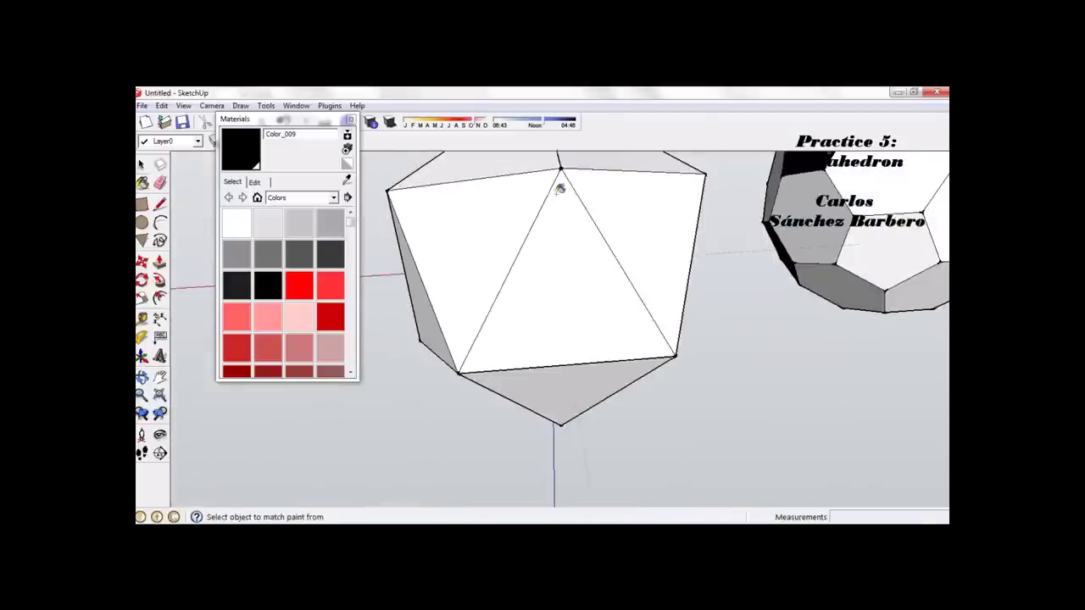
middle_click_drag(805, 235, 574, 453)
scroll(571, 400, "down", 6)
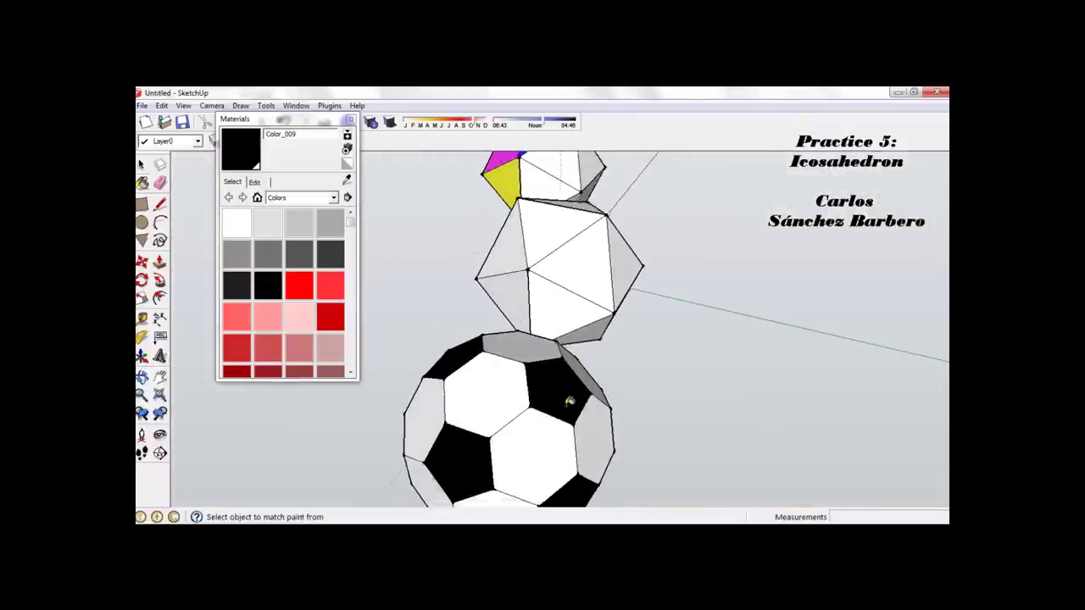
mouse_move(678, 382)
middle_mouse_down()
mouse_move(488, 366)
mouse_move(603, 357)
mouse_move(533, 370)
mouse_move(918, 373)
mouse_move(659, 378)
mouse_move(855, 305)
mouse_move(560, 447)
mouse_move(497, 460)
middle_mouse_up()
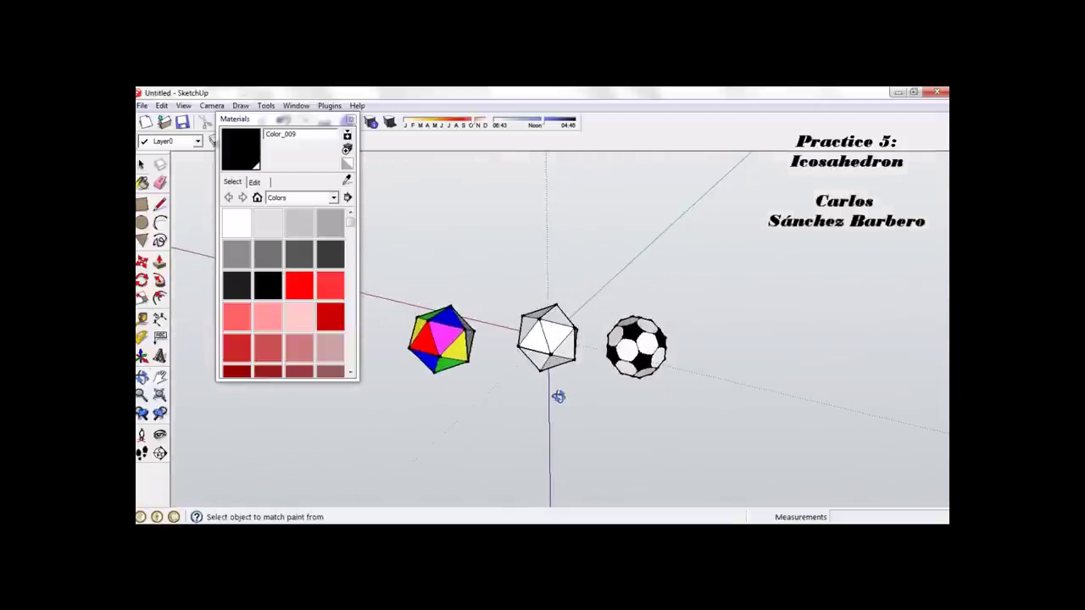
Step: Orbit to show the three solids together and close the Materials window
middle_click_drag(560, 387, 436, 222)
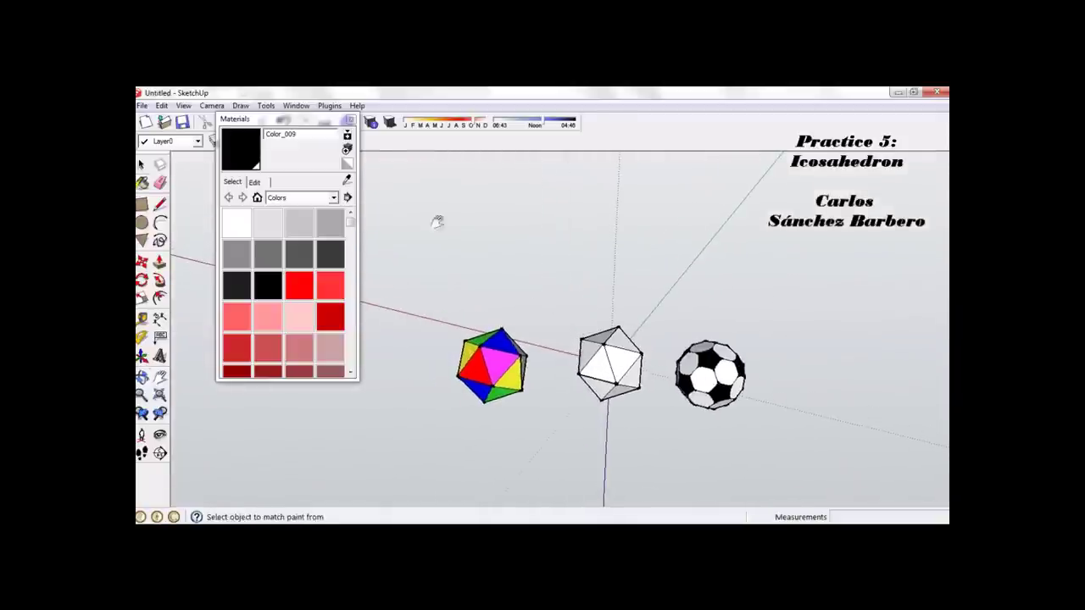
left_click(350, 119)
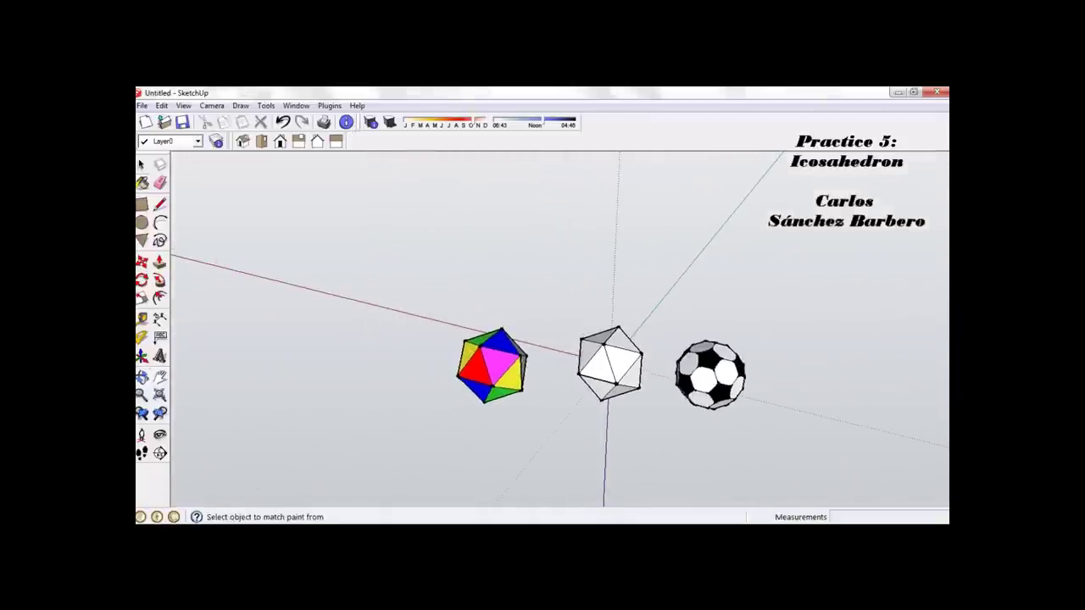